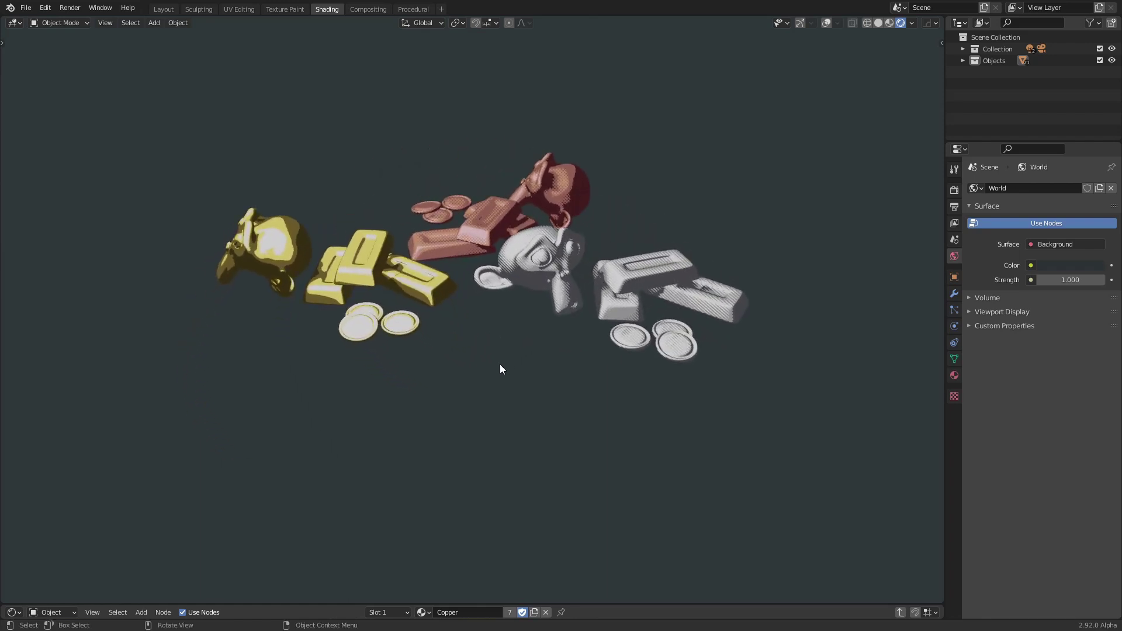
middle_drag(494, 363, 582, 350)
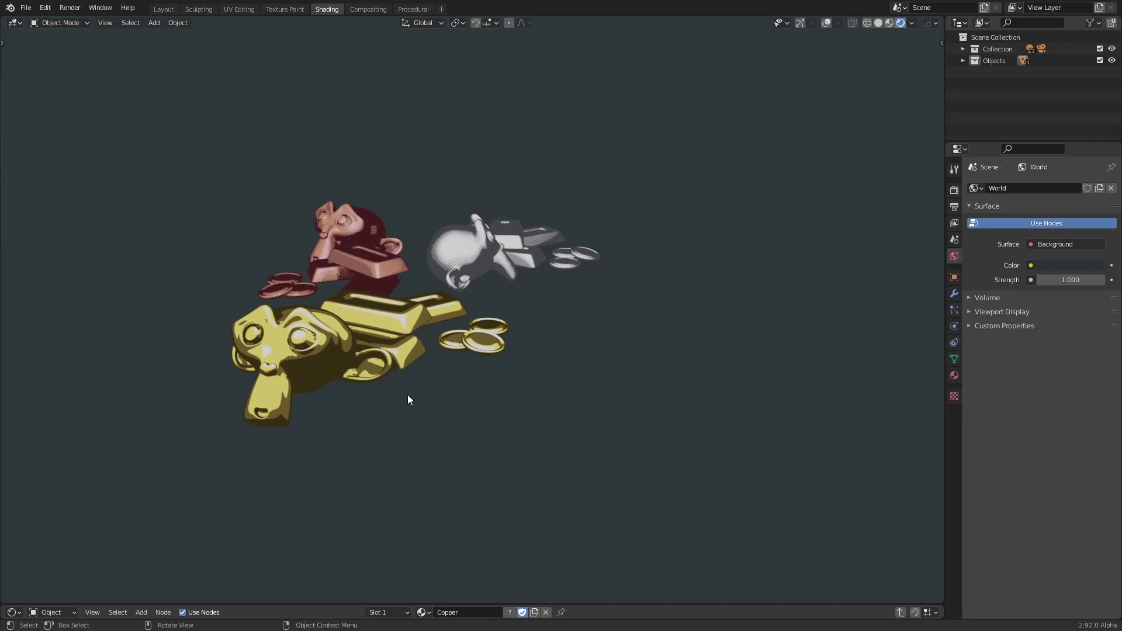
middle_drag(408, 400, 521, 393)
middle_drag(401, 396, 451, 388)
middle_drag(644, 388, 492, 370)
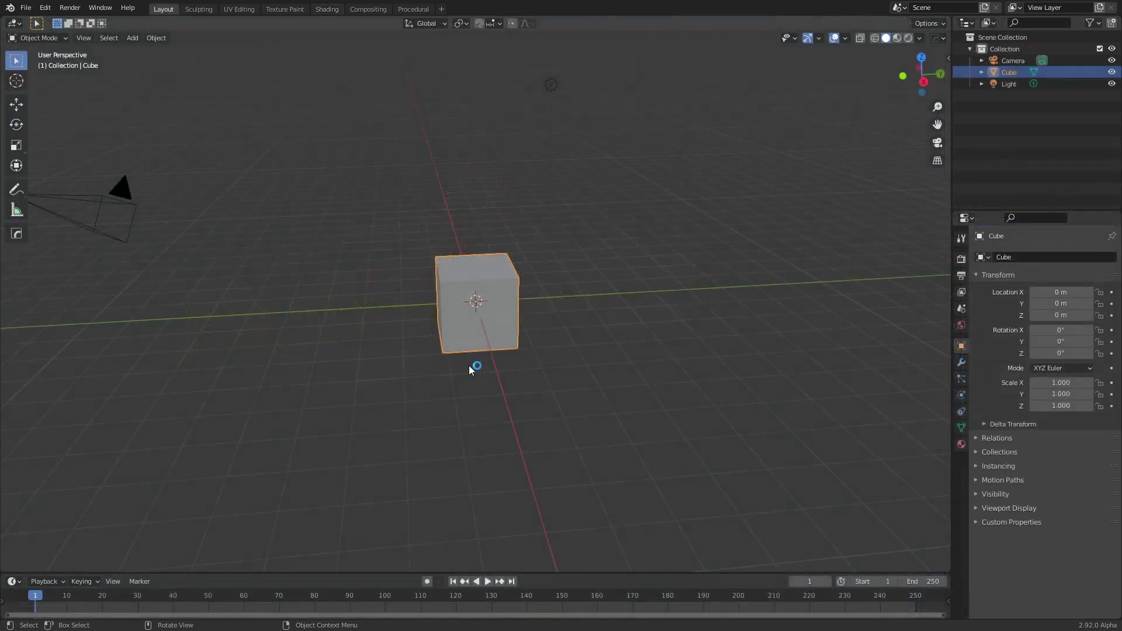
Delete the default cube and add a Monkey mesh in its place.
middle_drag(435, 363, 468, 352)
key(Delete)
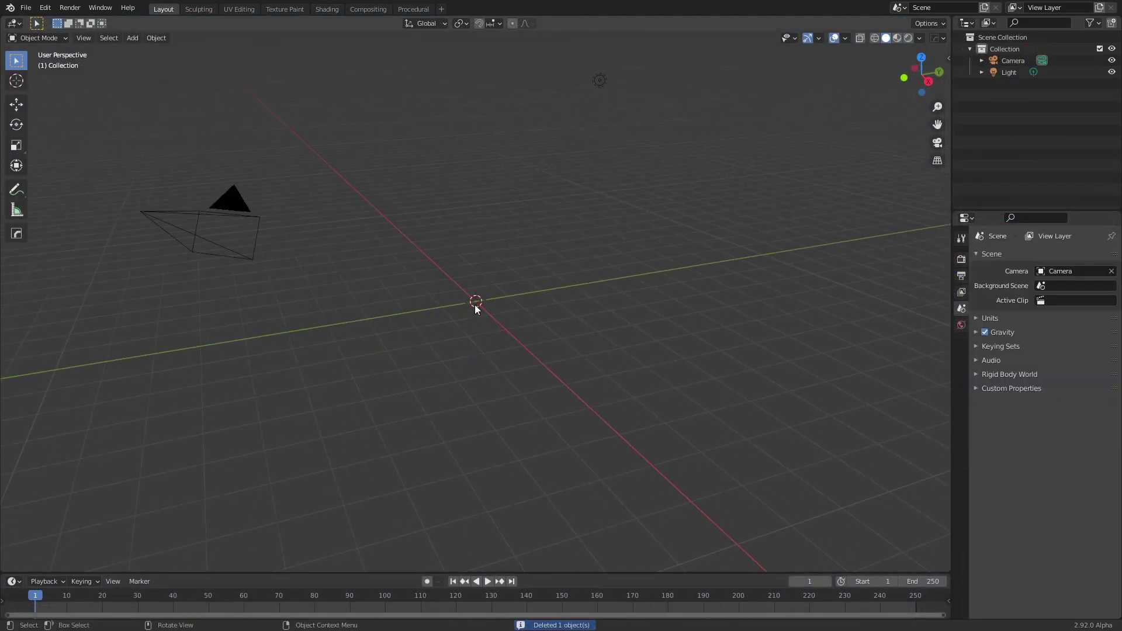
key(shift+a)
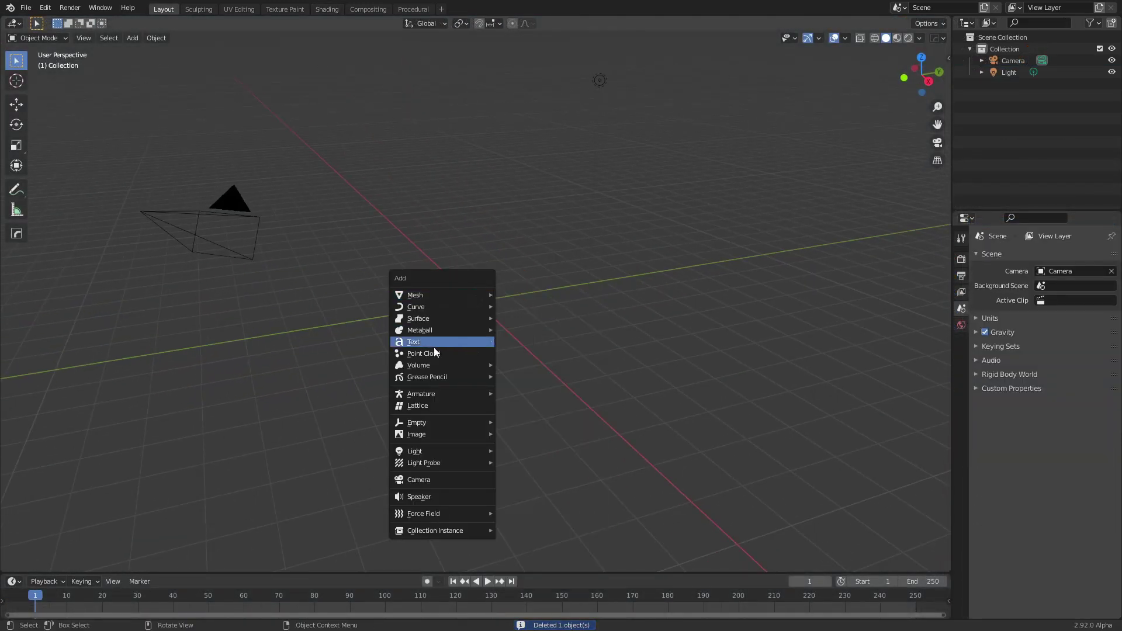
mouse_move(430, 297)
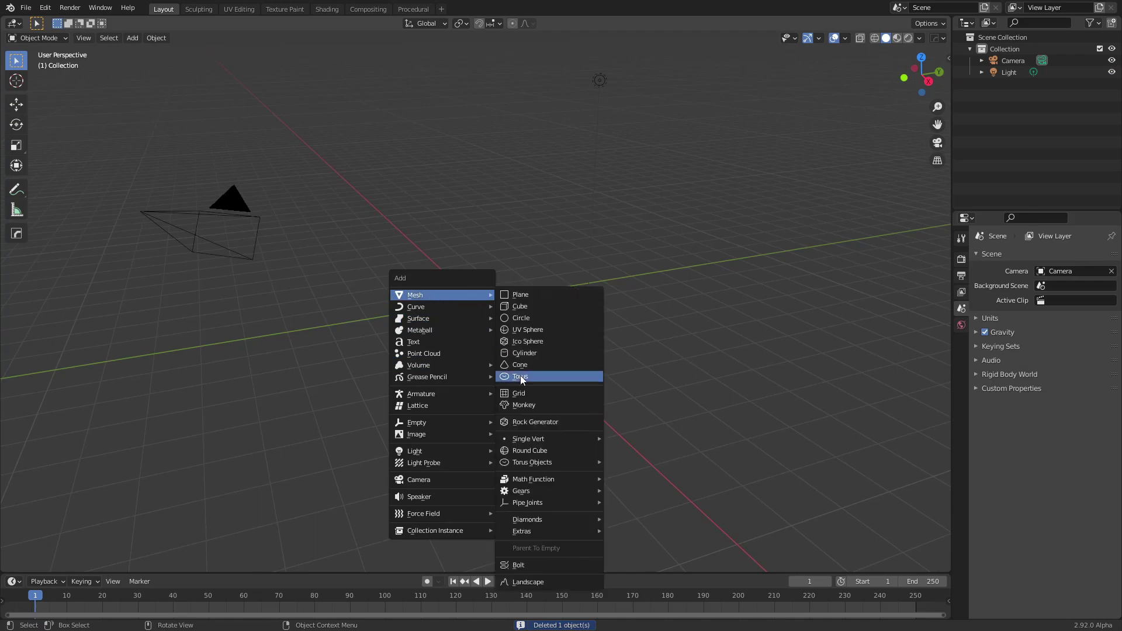
click(528, 406)
Apply a level 2 subdivision surface to the monkey head and shade it smooth.
middle_drag(500, 328, 604, 324)
scroll(574, 339, up, 4)
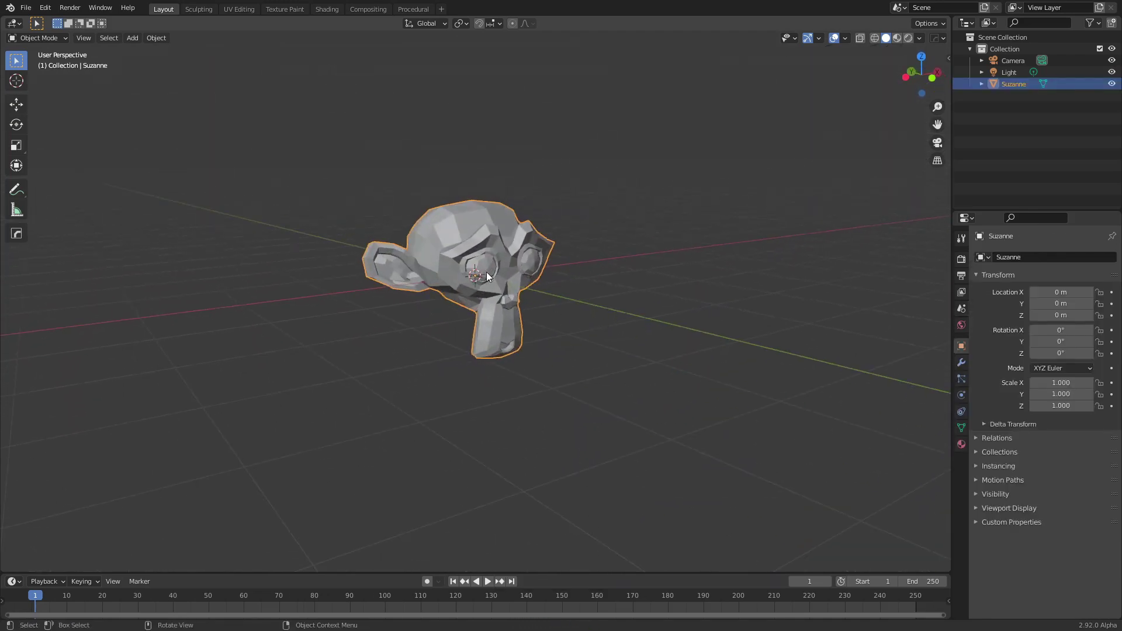
key(ctrl+2)
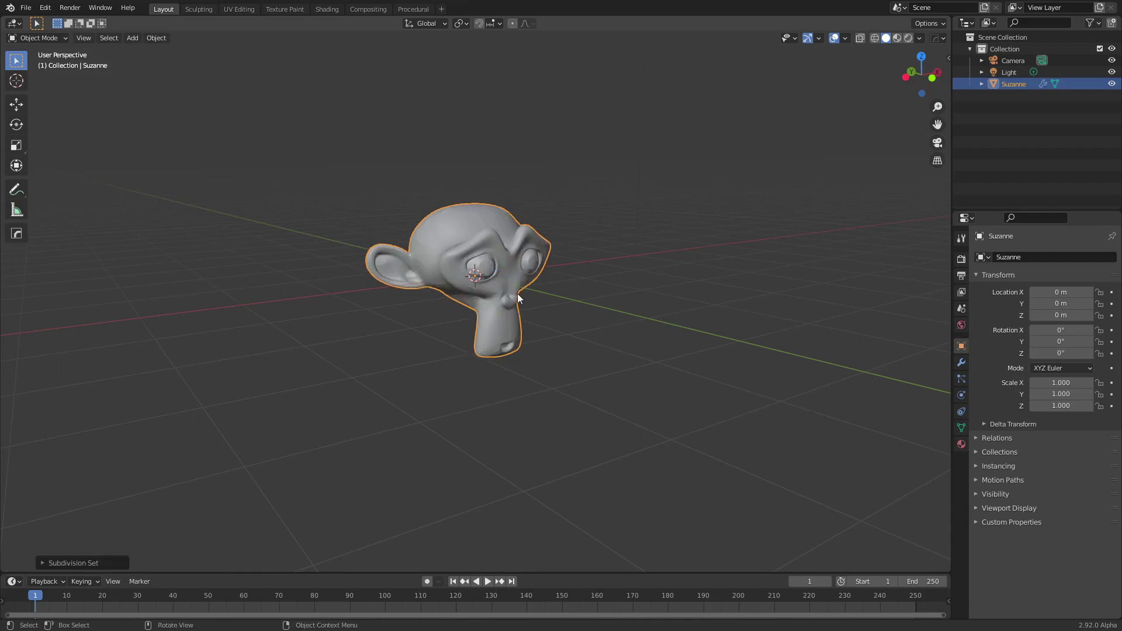
right_click(497, 262)
click(479, 264)
Switch to the Shading workspace and deselect the monkey head in the viewport.
mouse_move(482, 291)
middle_down()
mouse_move(534, 328)
mouse_move(486, 265)
mouse_move(547, 334)
mouse_move(593, 333)
mouse_move(501, 286)
middle_up()
click(327, 9)
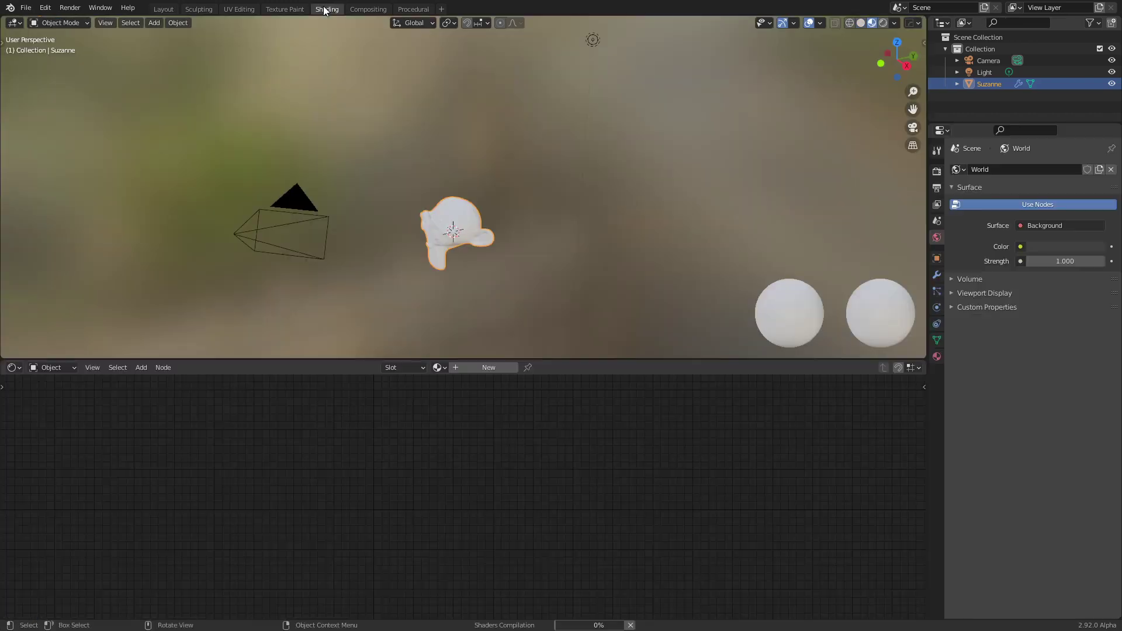
mouse_move(493, 265)
middle_down()
mouse_move(593, 252)
mouse_move(524, 280)
mouse_move(548, 304)
mouse_move(549, 245)
mouse_move(565, 245)
mouse_move(532, 239)
mouse_move(534, 258)
mouse_move(525, 246)
middle_up()
click(534, 239)
scroll(497, 210, up, 3)
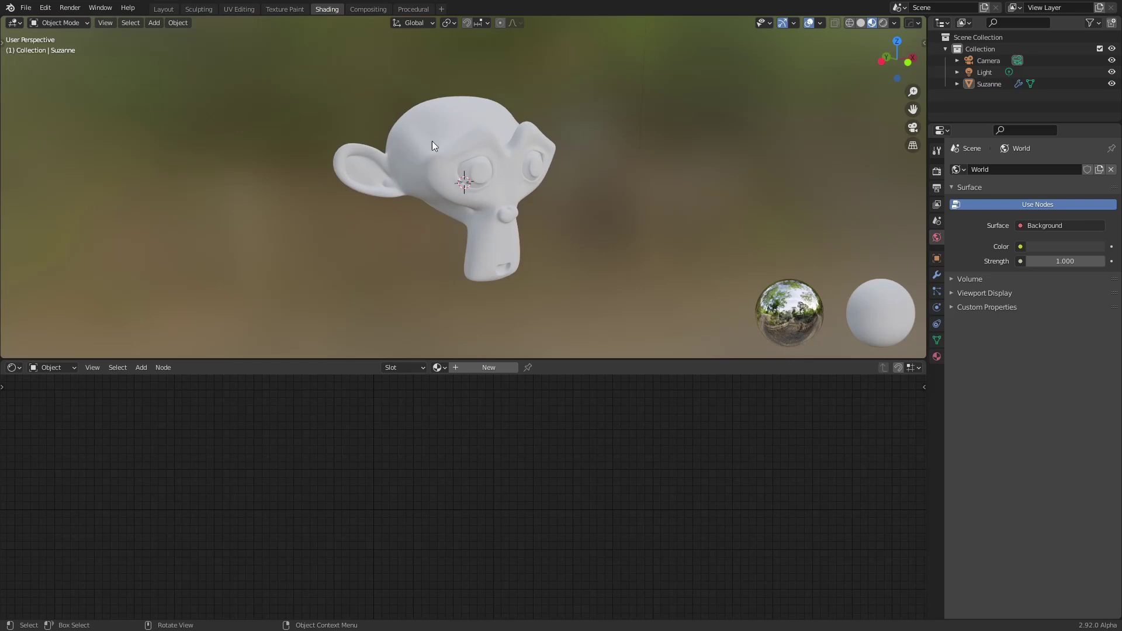
Create a new material for the monkey head and name it Gold.
mouse_move(475, 129)
middle_down()
mouse_move(474, 144)
mouse_move(504, 138)
mouse_move(478, 146)
mouse_move(492, 130)
middle_up()
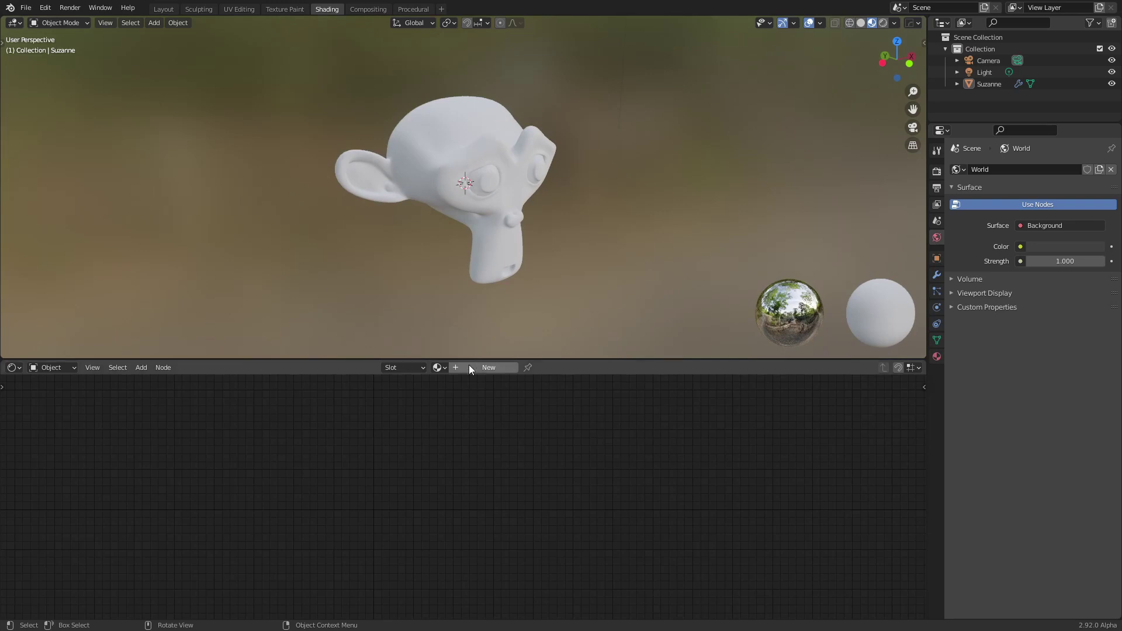
middle_drag(483, 127, 470, 119)
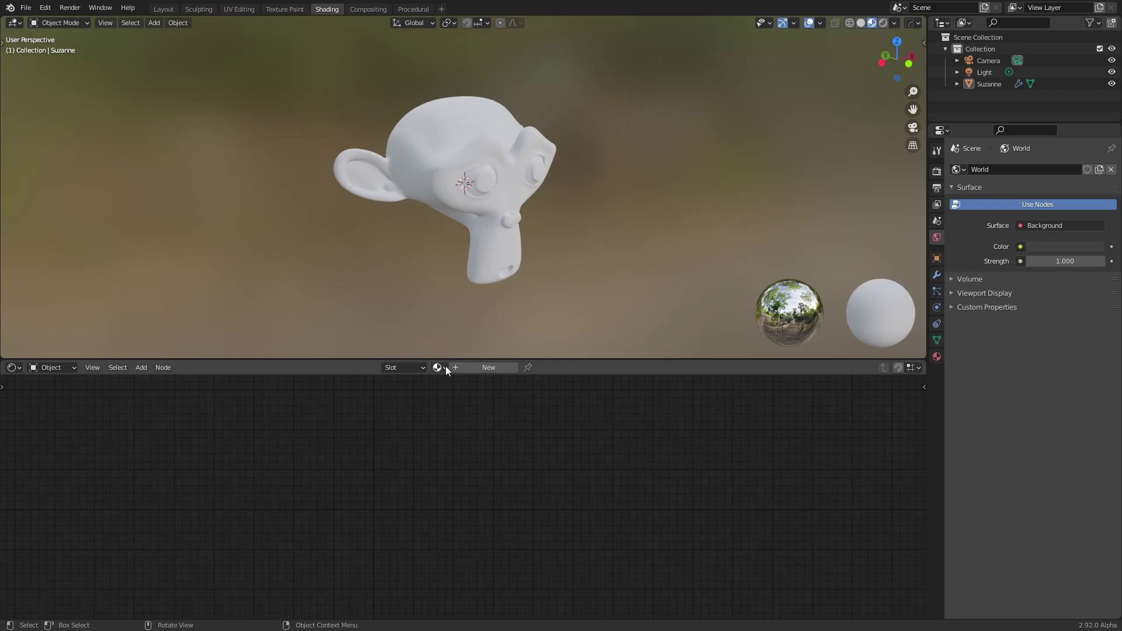
click(470, 367)
click(472, 368)
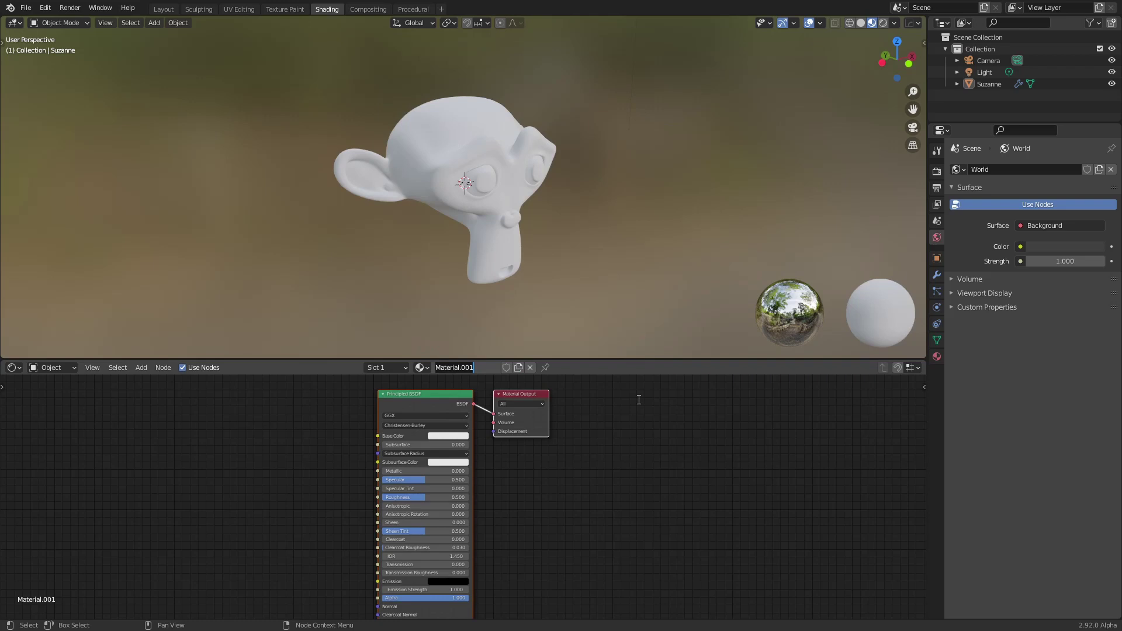
text(Gold)
key(Return)
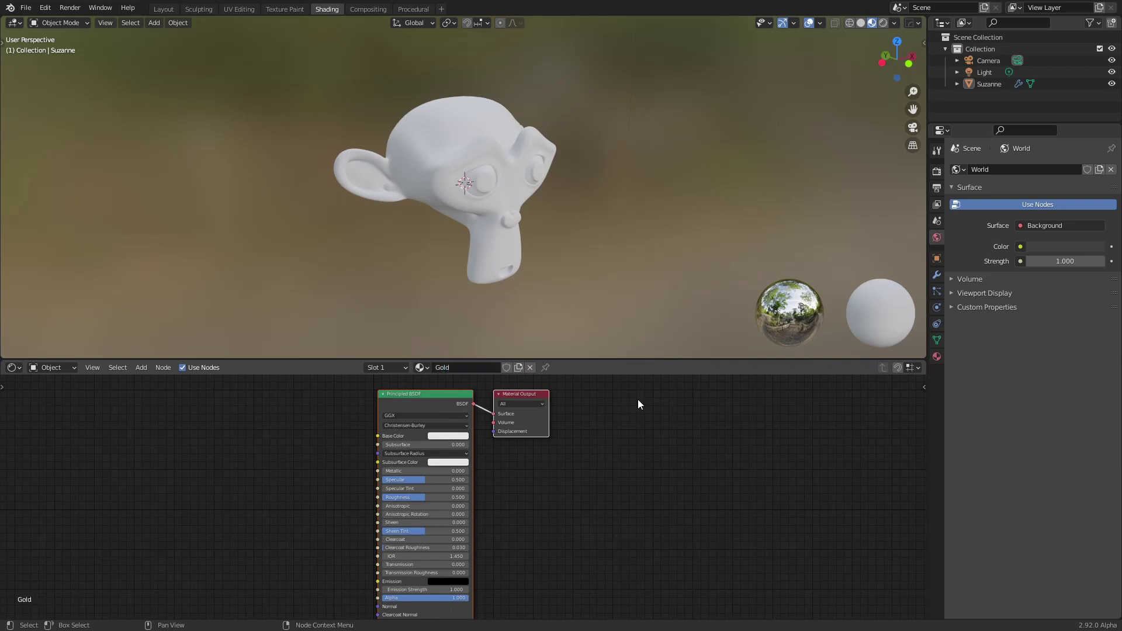
Enlarge the node editor and delete the Principled BSDF node from the Gold material.
middle_drag(364, 432, 418, 447)
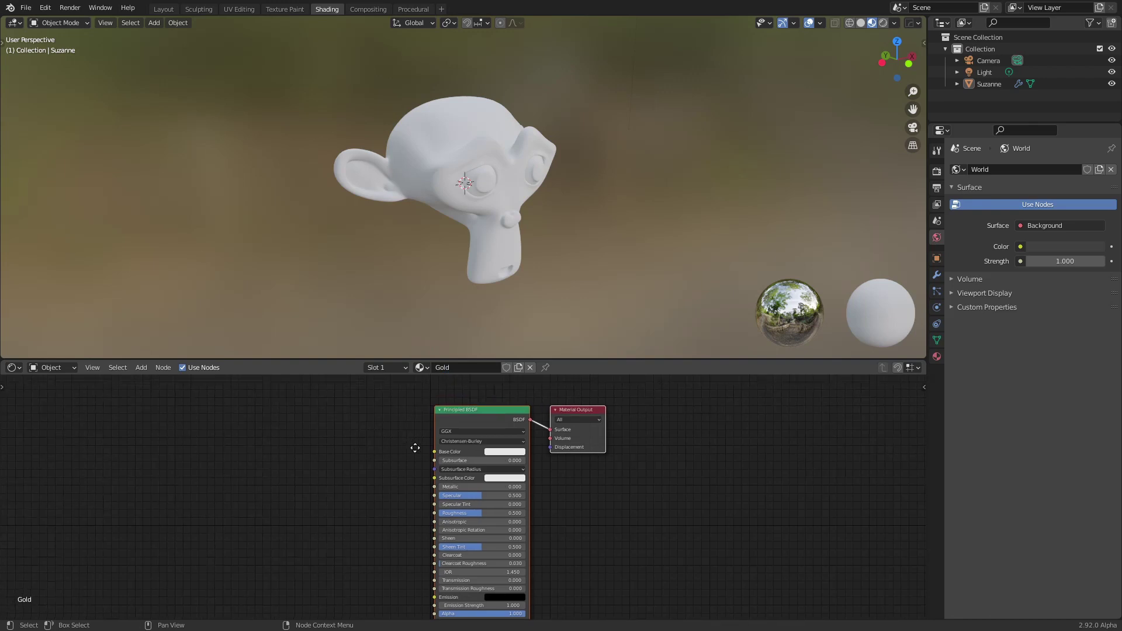
drag(451, 358, 450, 305)
drag(481, 384, 447, 363)
drag(527, 366, 579, 366)
click(447, 362)
key(x)
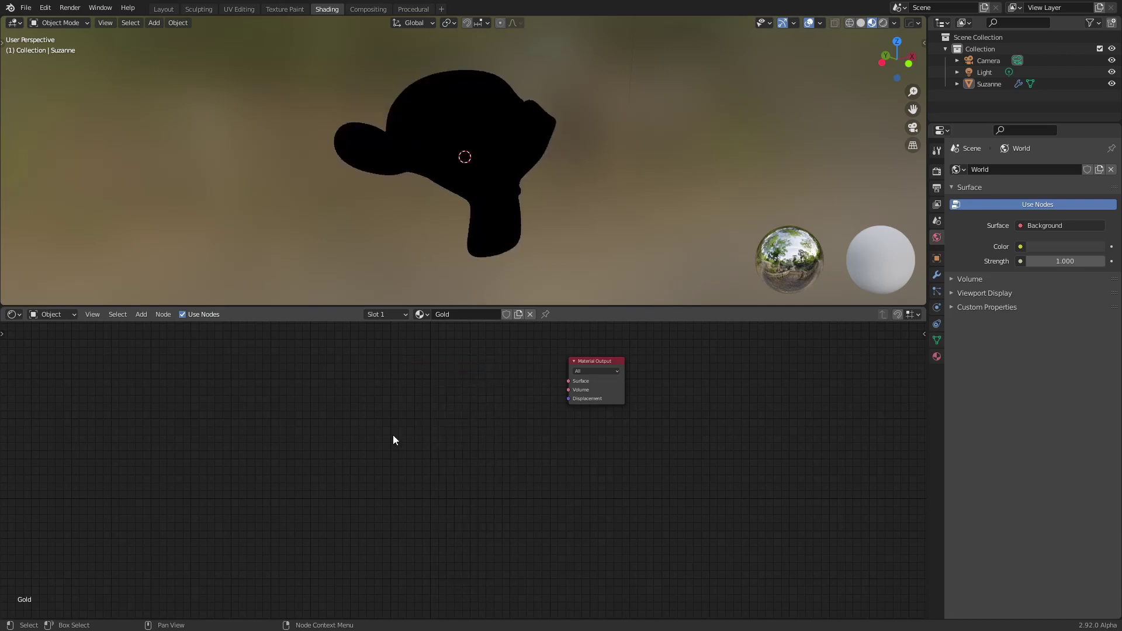
Add a Texture Coordinate node well before the Material Output, leaving space between them for more nodes.
scroll(383, 438, down, 1)
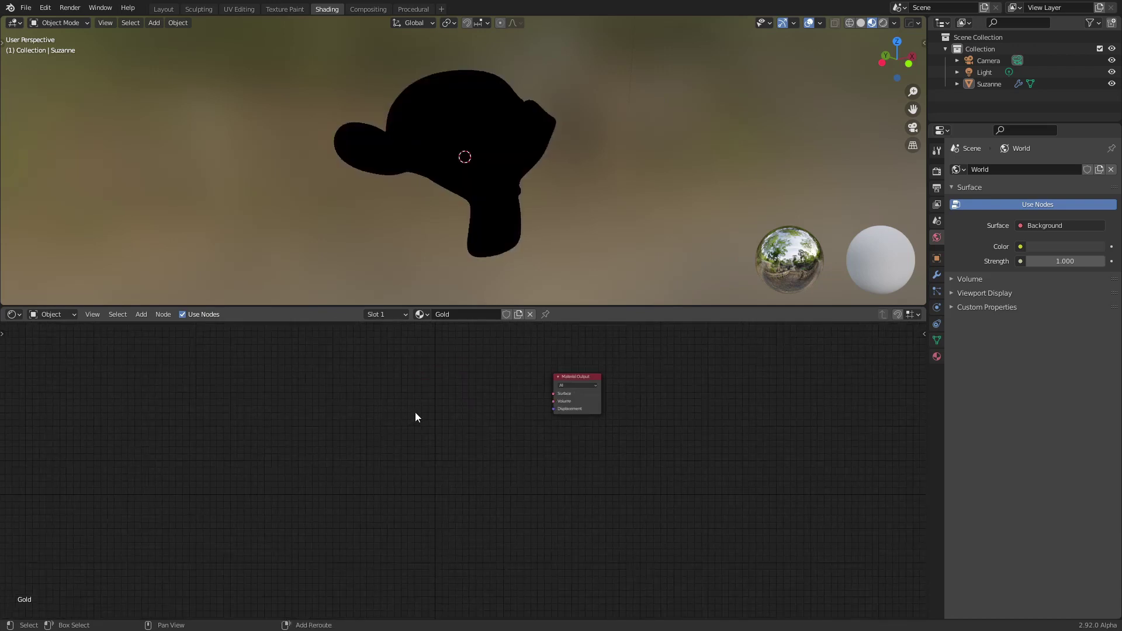
key(shift+a)
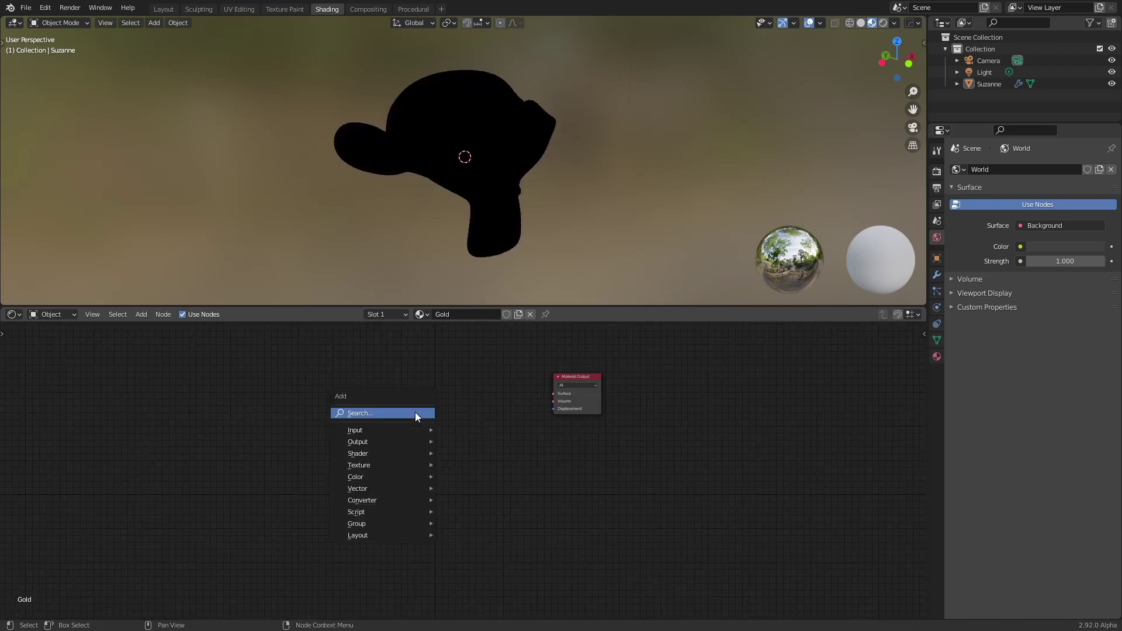
click(383, 413)
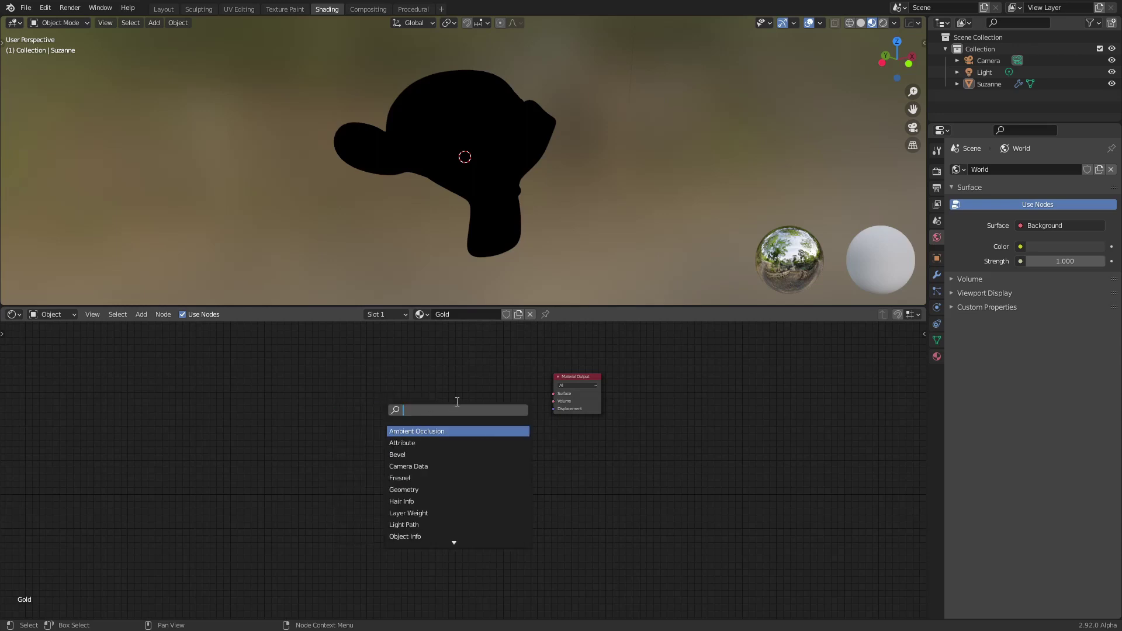
text(t)
key(Down)
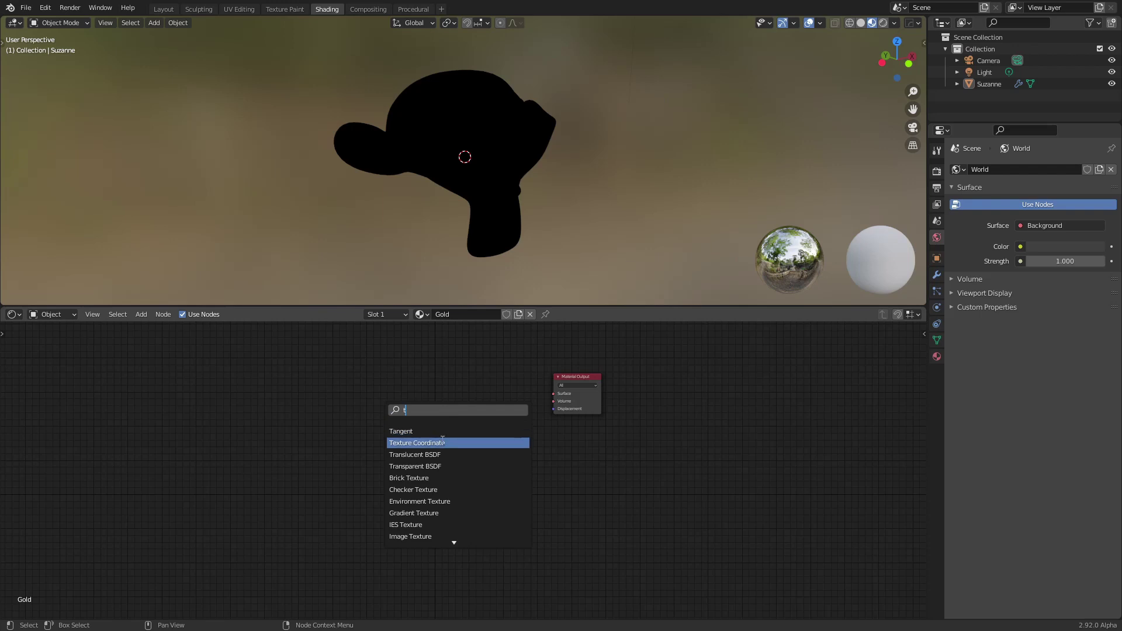
click(442, 442)
click(224, 410)
middle_drag(282, 424, 305, 439)
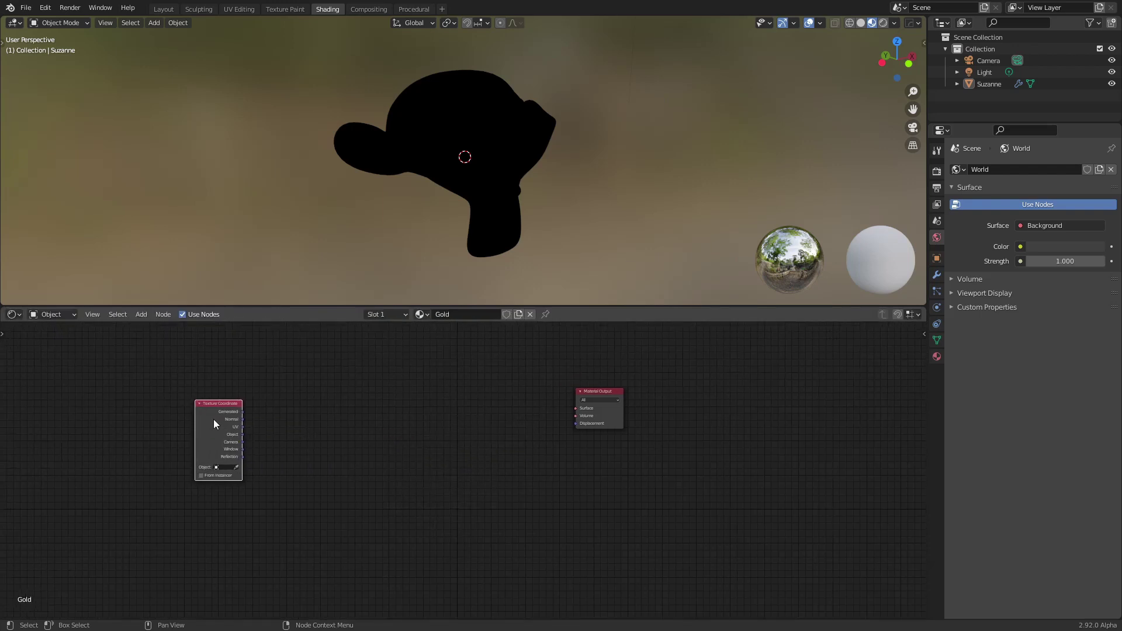
scroll(232, 475, up, 2)
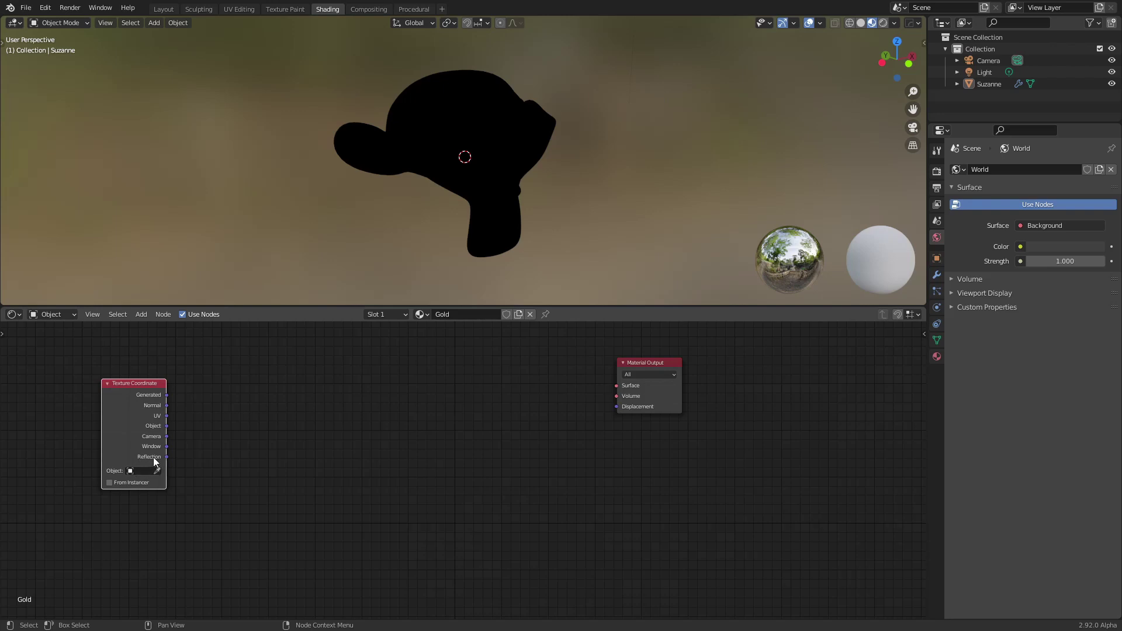
drag(152, 457, 138, 476)
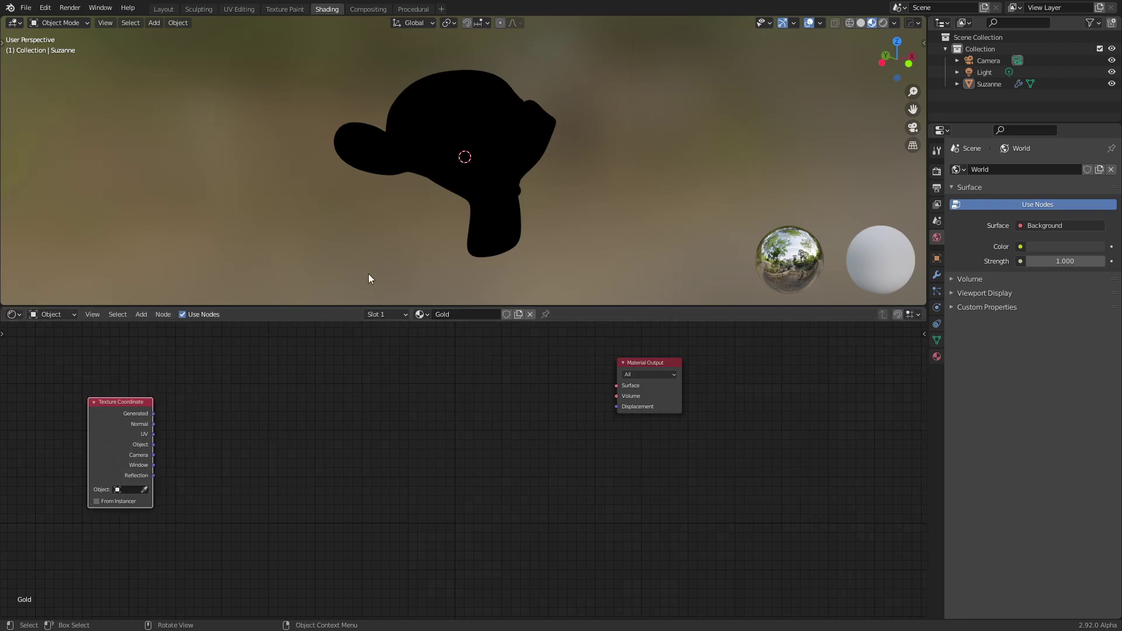
Add a Diffuse BSDF node next to Texture Coordinate and link its output to the Material Output's Surface input.
key(shift+a)
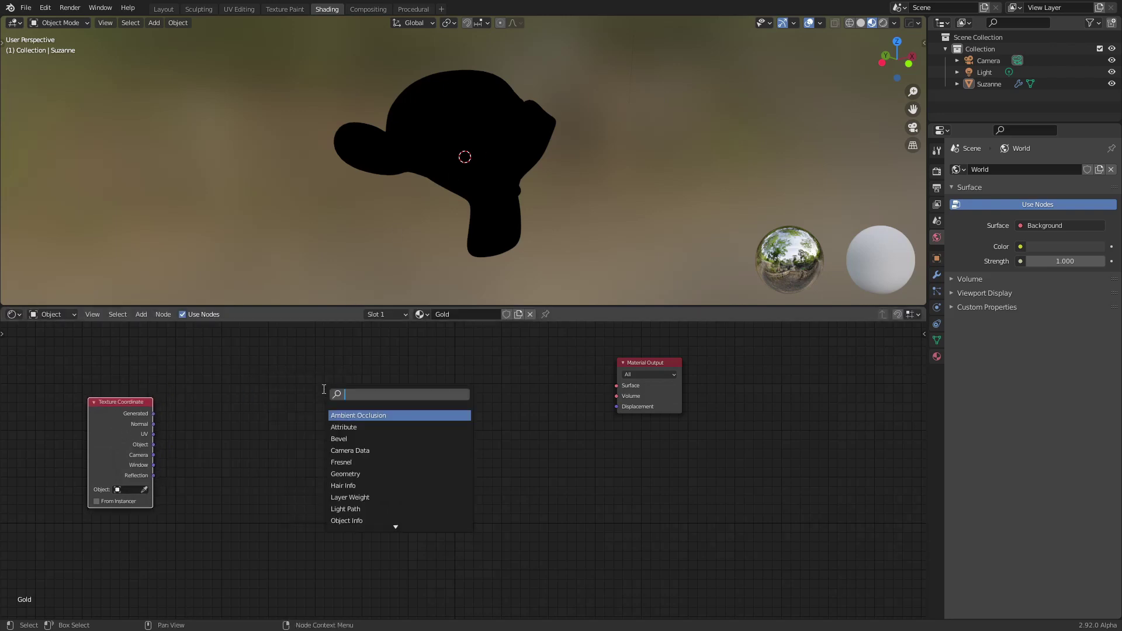
text(difu)
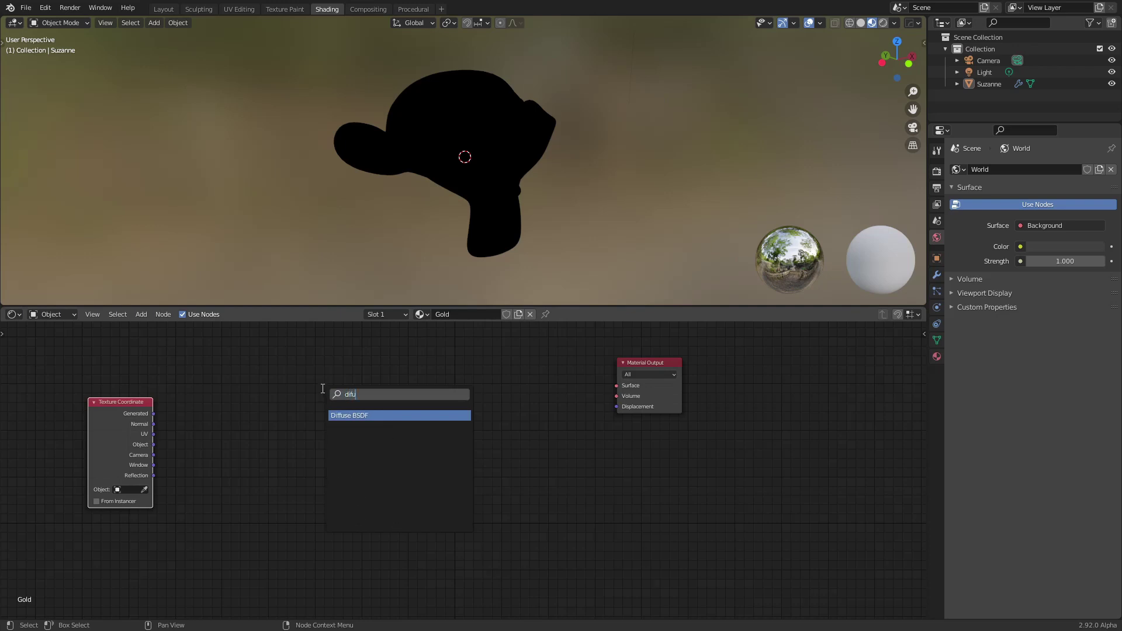
click(385, 416)
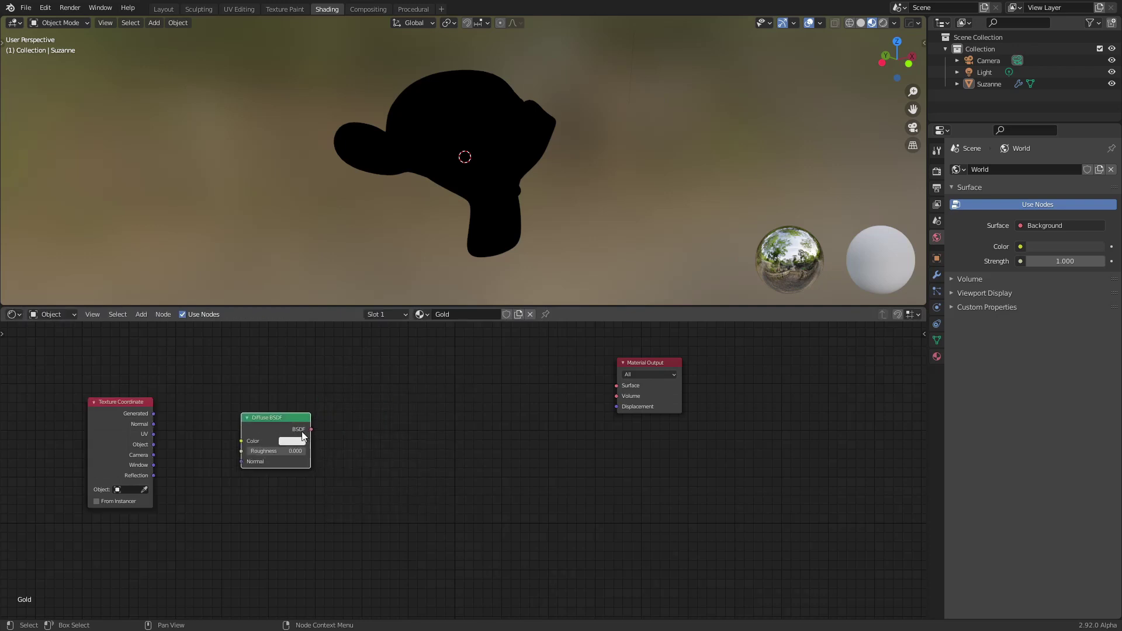
ctrl+shift+click(298, 435)
middle_drag(482, 116, 438, 106)
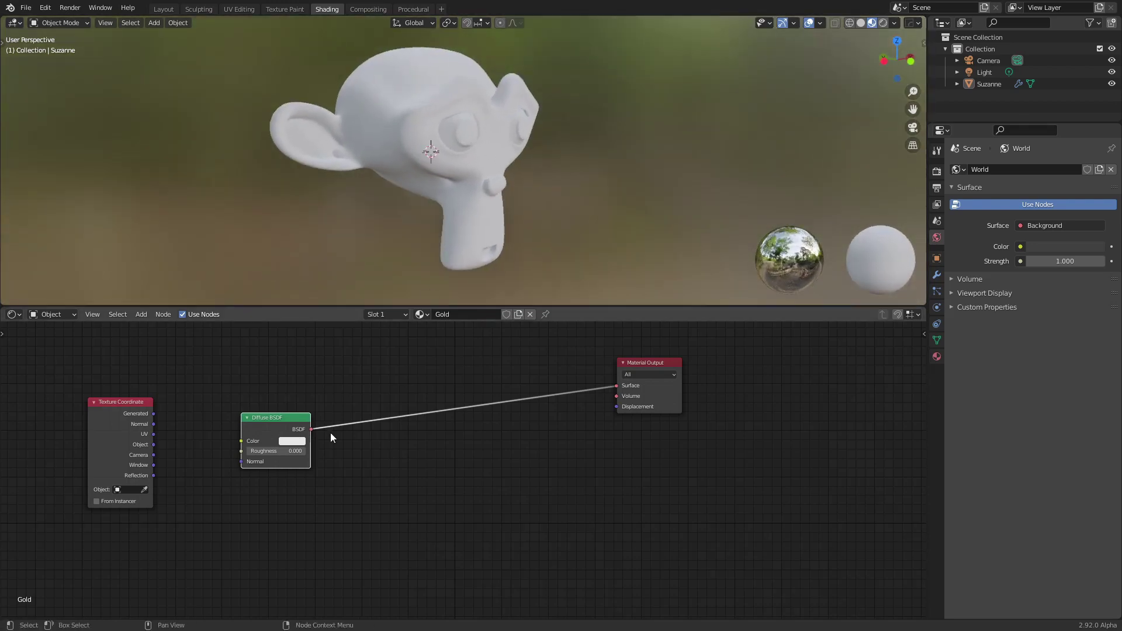
drag(294, 436, 260, 446)
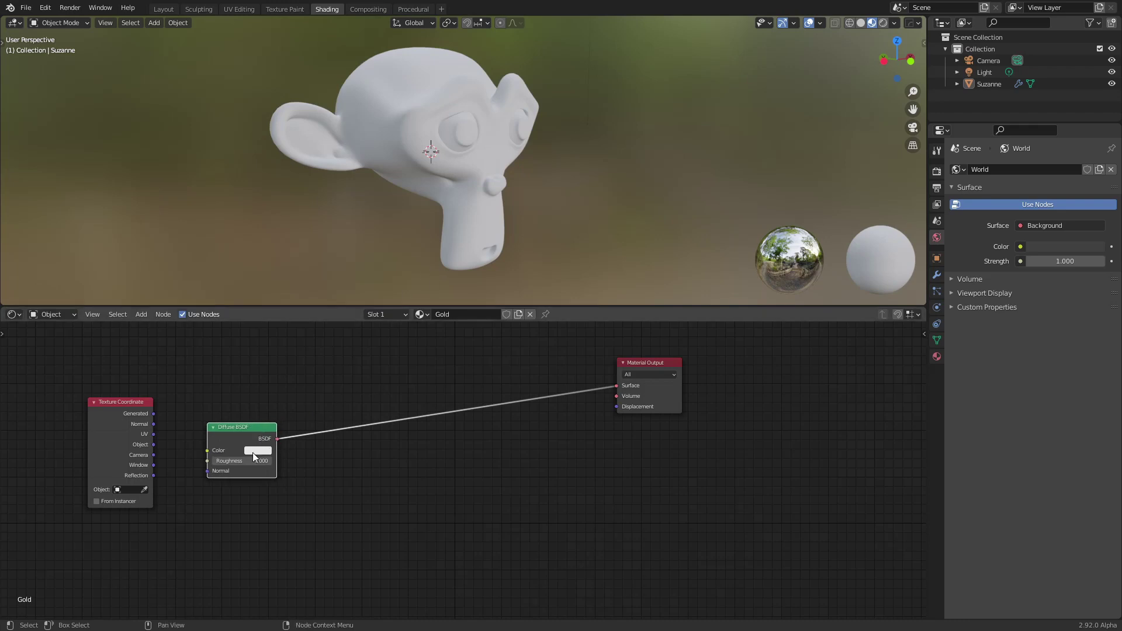
Add a Shader to RGB node just after the Diffuse BSDF node.
key(shift+a)
click(346, 391)
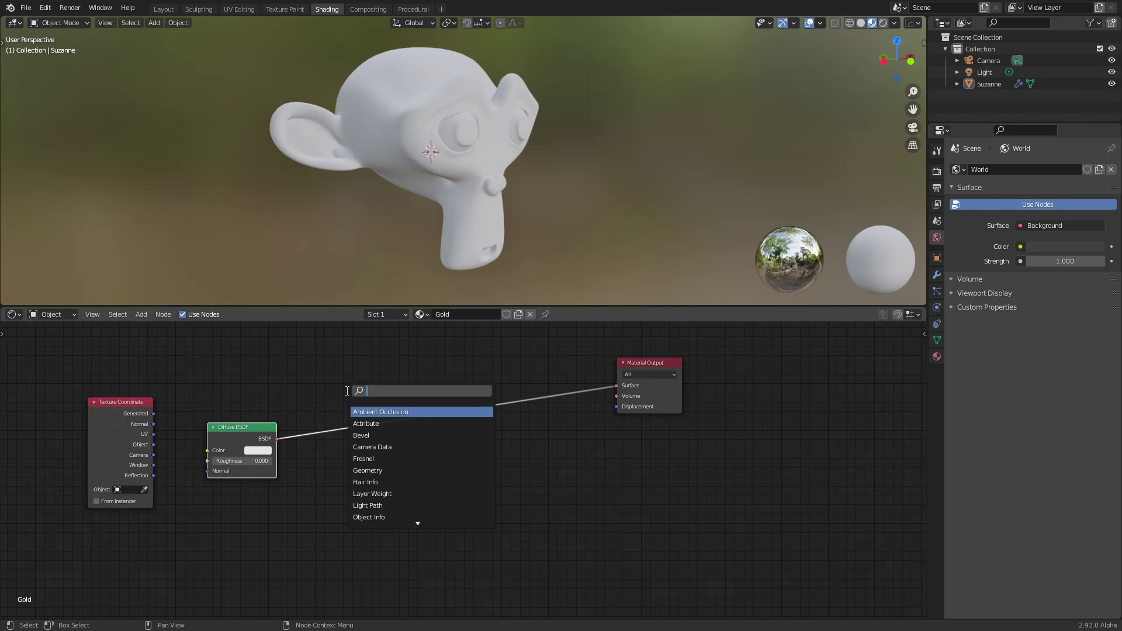
text(rgb)
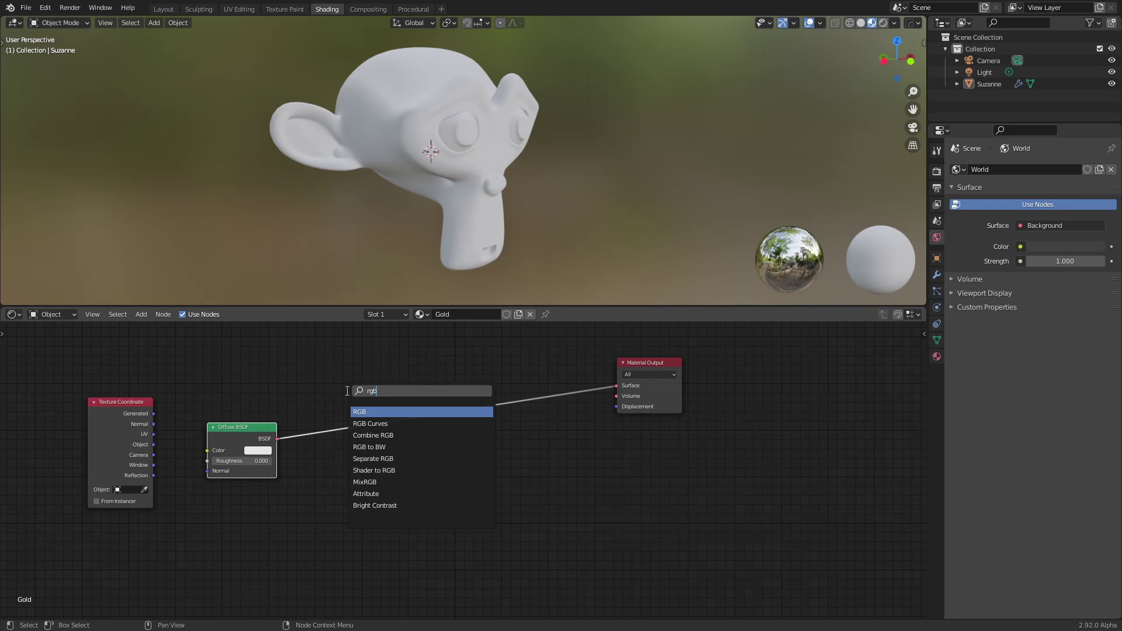
key(Down)
key(Down)
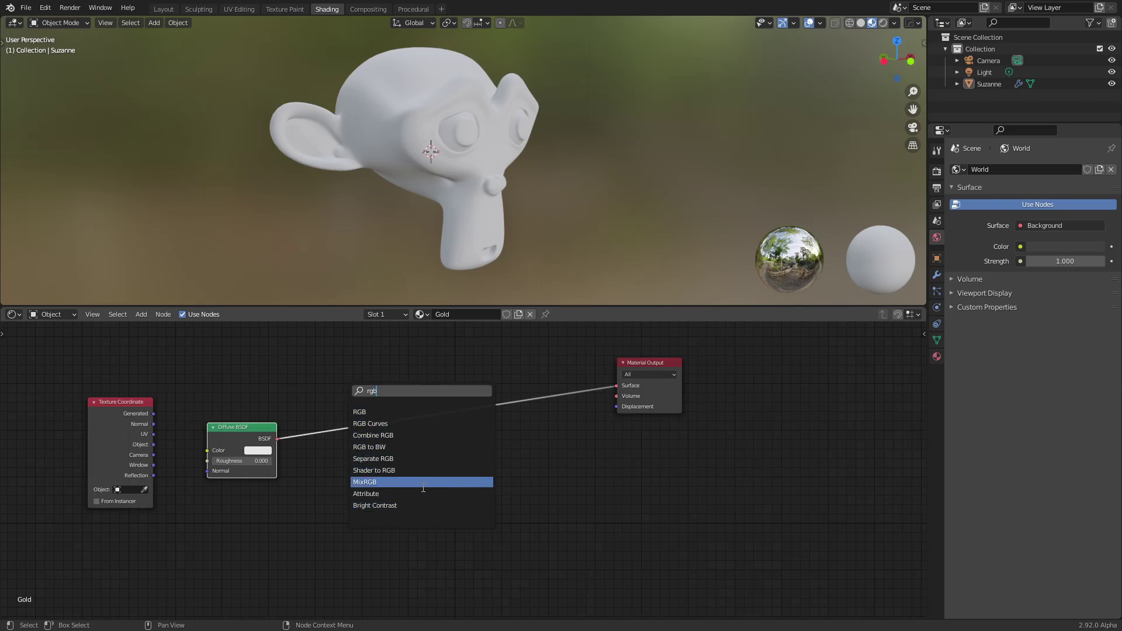
click(403, 470)
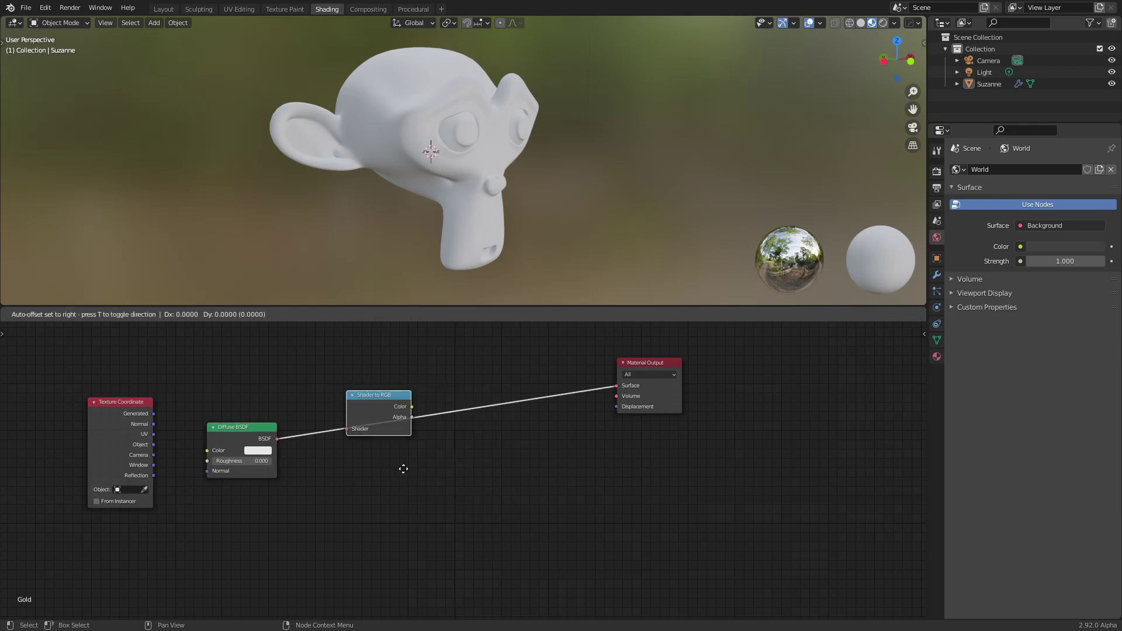
click(372, 525)
Link the Diffuse BSDF output to the Shader to RGB node's Shader input and preview its Color output through a Viewer.
drag(344, 456, 275, 446)
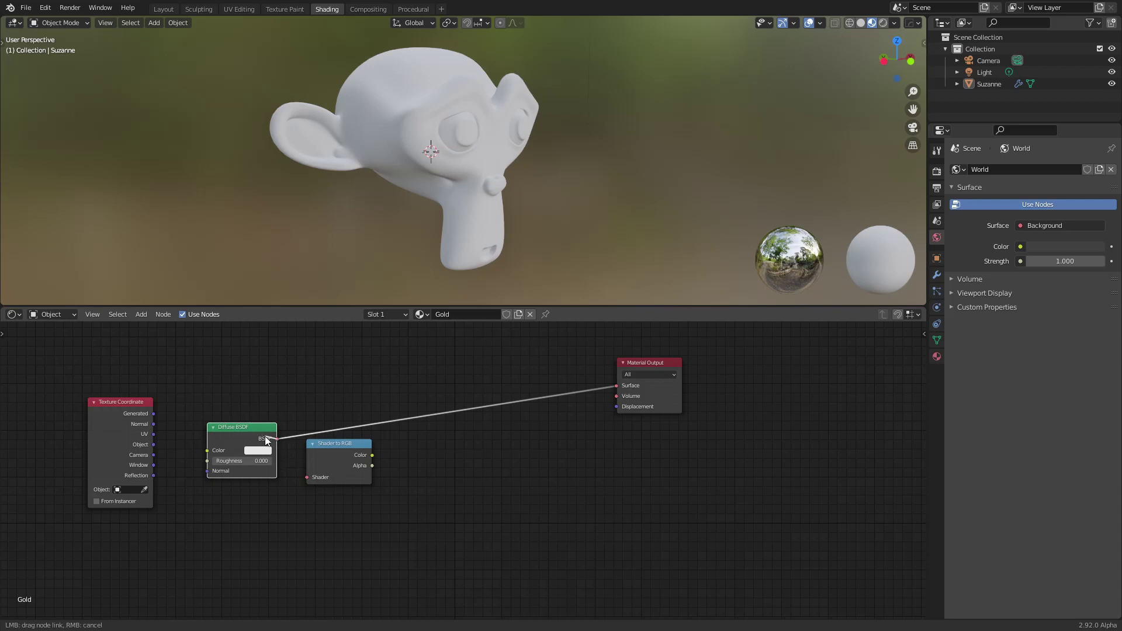
drag(308, 476, 344, 459)
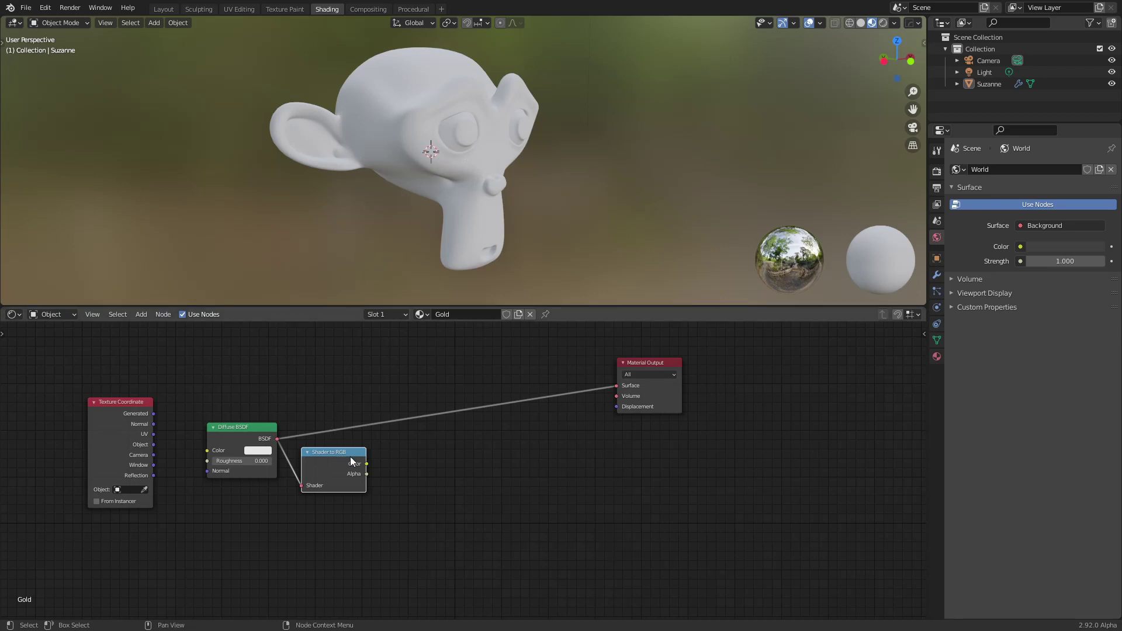
drag(337, 465, 327, 466)
ctrl+shift+click(325, 459)
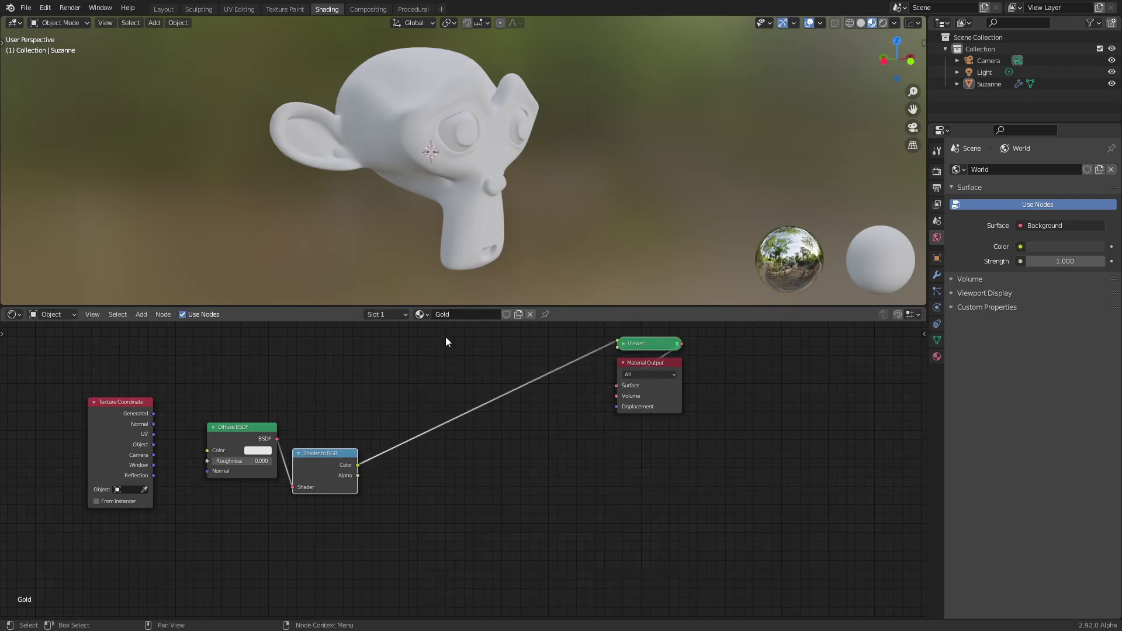
Insert a ColorRamp node on the link between Shader to RGB's Color output and the Viewer.
key(shift+a)
click(398, 400)
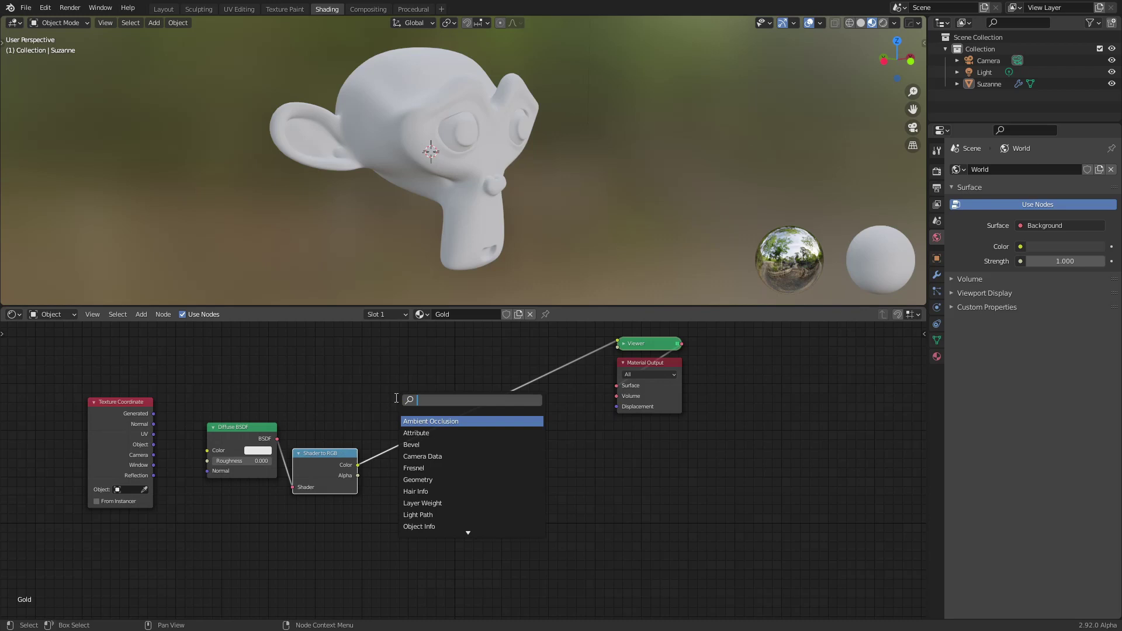
text(ra)
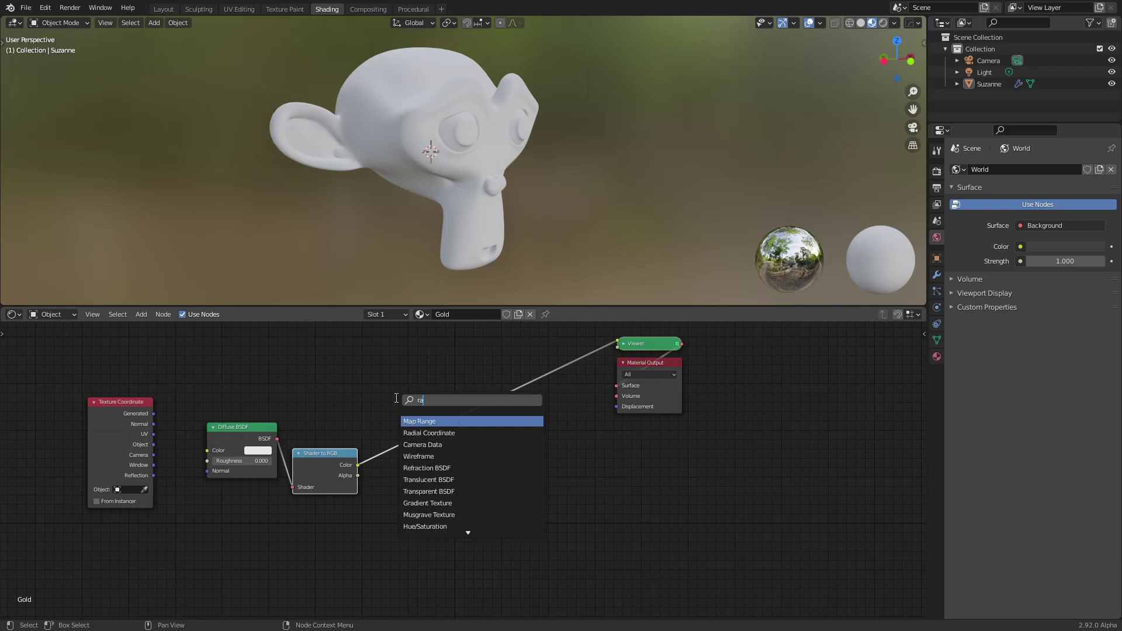
text(mp)
click(423, 421)
click(426, 422)
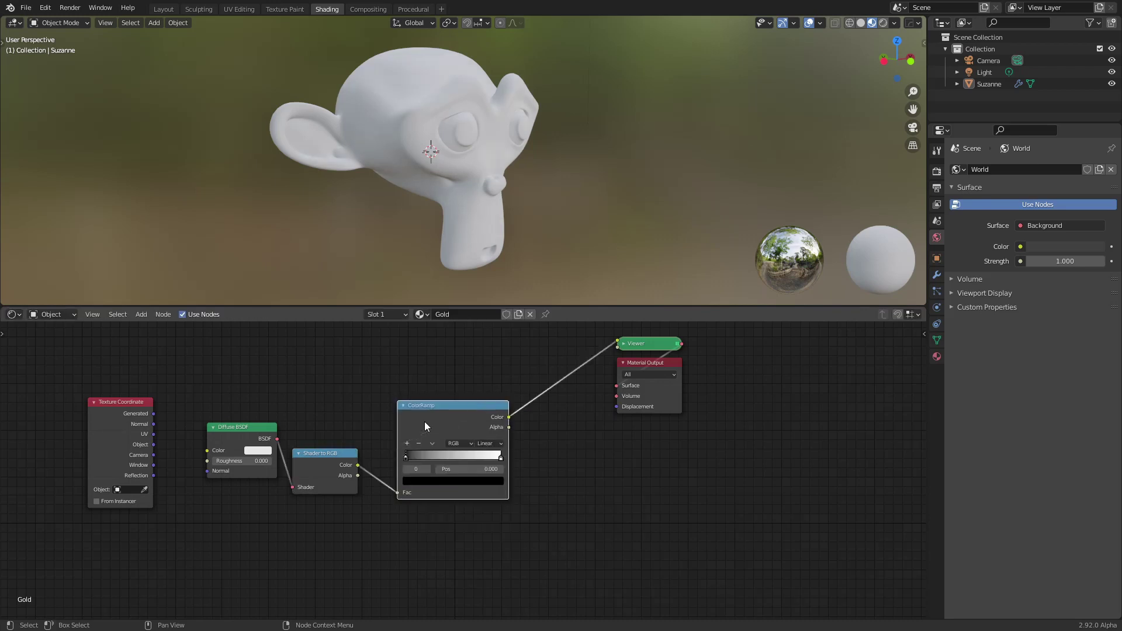
Color the ColorRamp's end stop blue-violet and tidy the ColorRamp and Shader to RGB node positions.
click(494, 483)
click(460, 389)
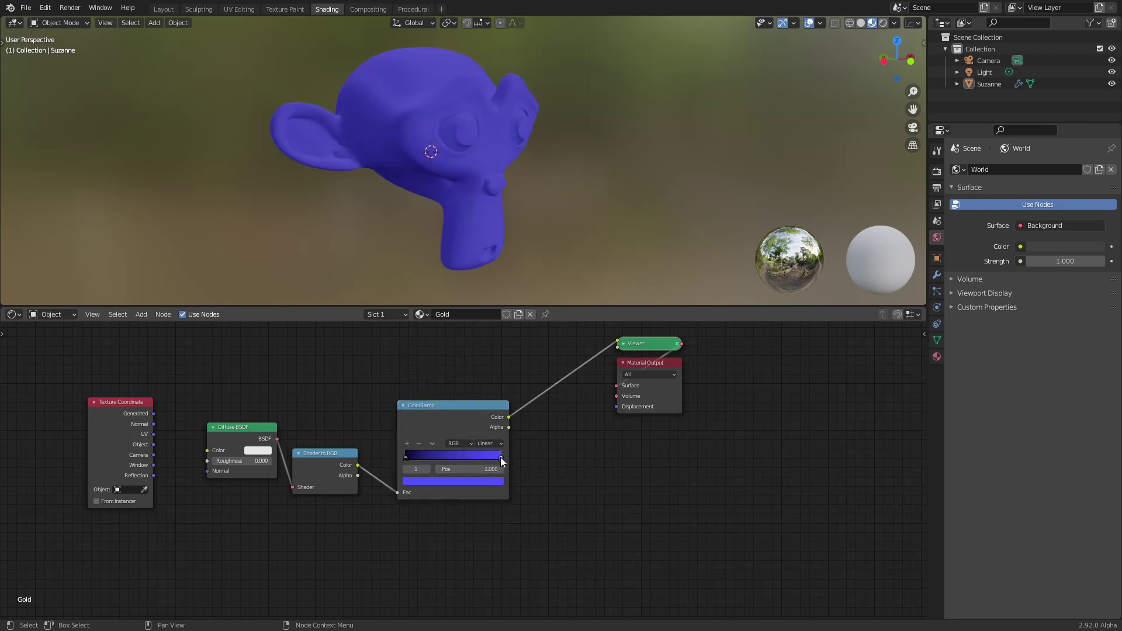
mouse_move(501, 457)
mouse_down()
mouse_move(391, 458)
mouse_move(510, 457)
mouse_up()
drag(451, 418, 441, 406)
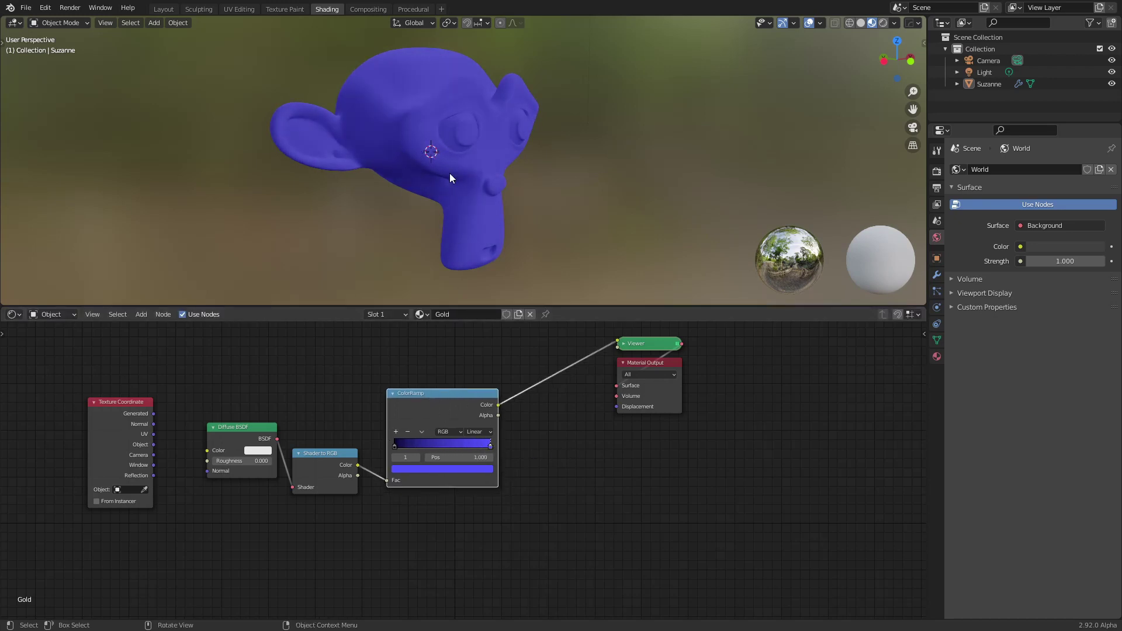
drag(327, 451, 319, 423)
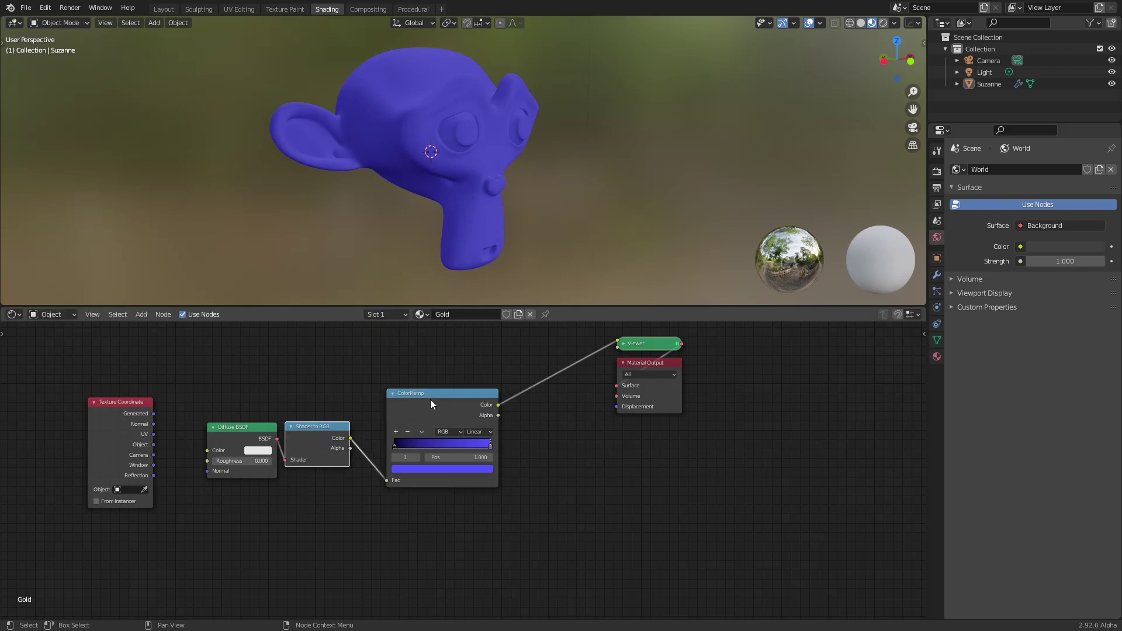
scroll(461, 436, up, 1)
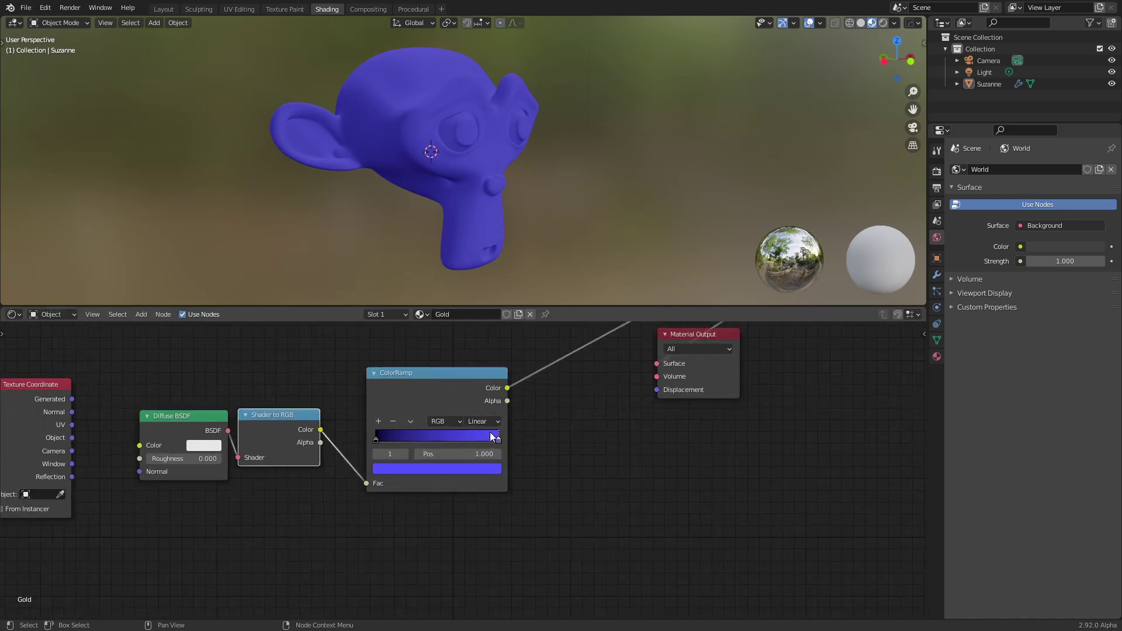
Set the ColorRamp to Constant interpolation and build black, blue and white bands, with the blue stop at 0.300.
click(486, 420)
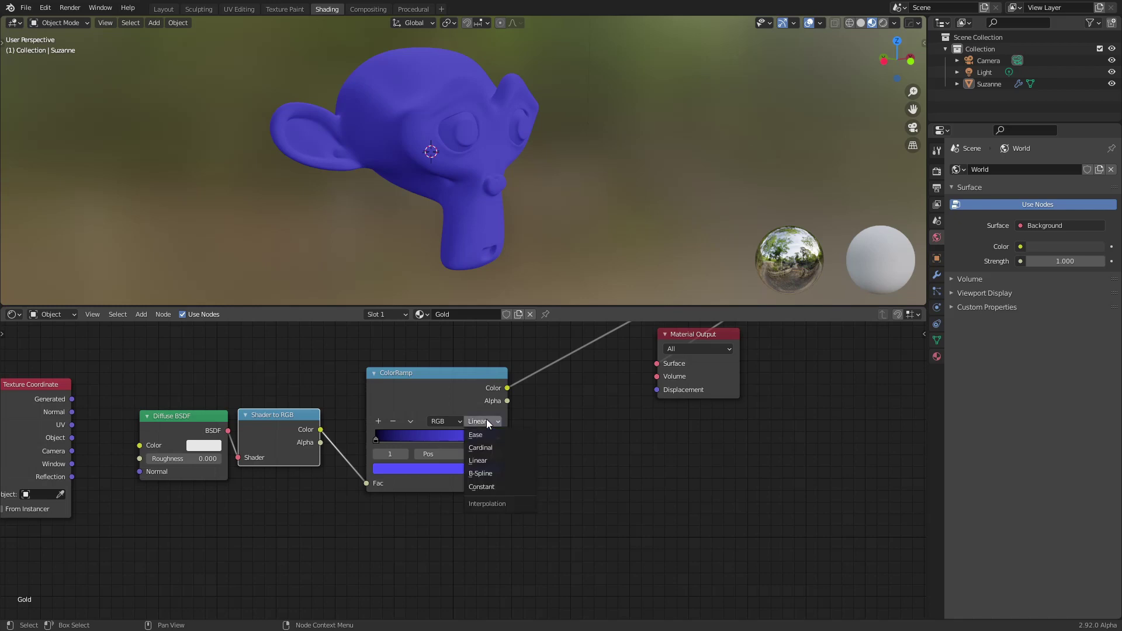
click(497, 485)
drag(499, 437, 450, 443)
click(378, 422)
click(447, 468)
drag(474, 356, 474, 297)
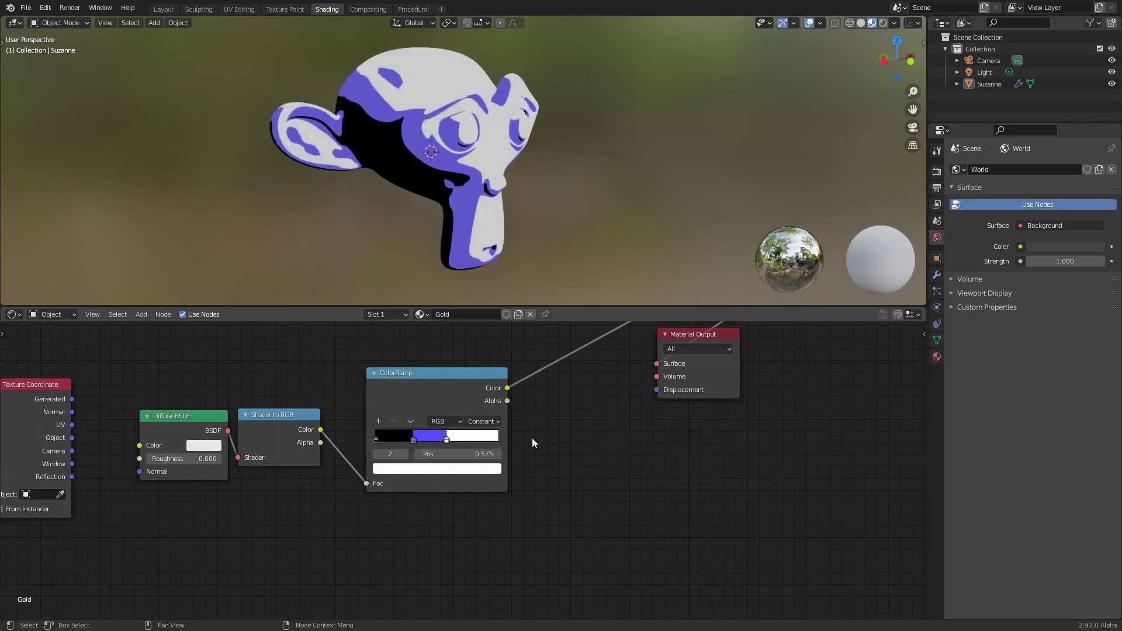
mouse_move(447, 439)
mouse_down()
mouse_move(466, 437)
mouse_move(412, 440)
mouse_up()
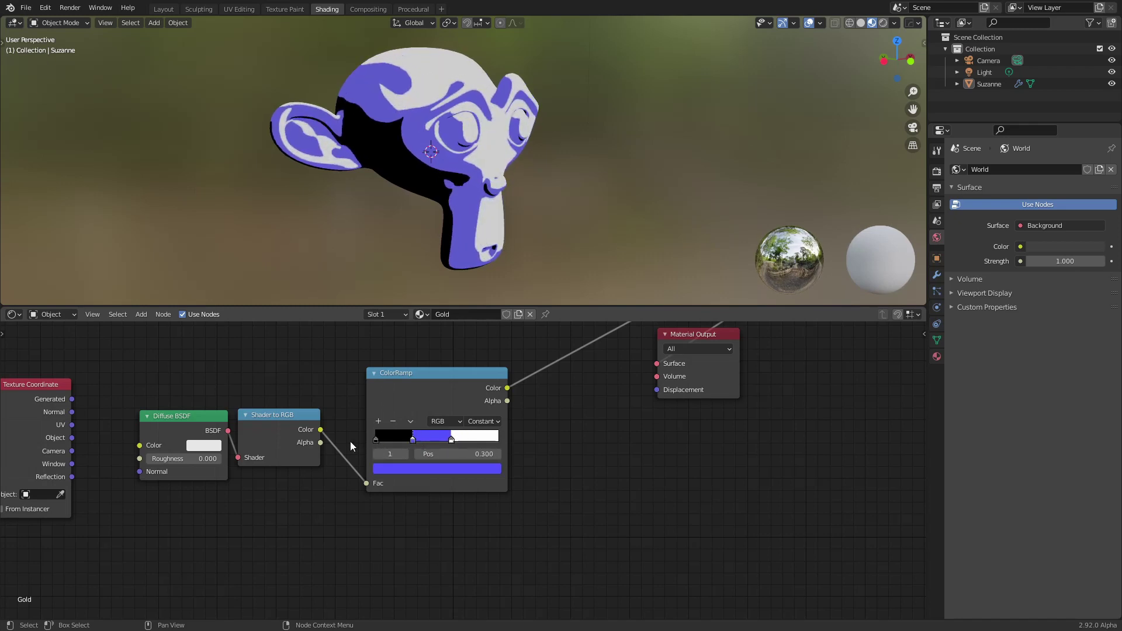
Delete the ColorRamp node from the Gold material.
scroll(344, 441, down, 2)
scroll(432, 456, up, 2)
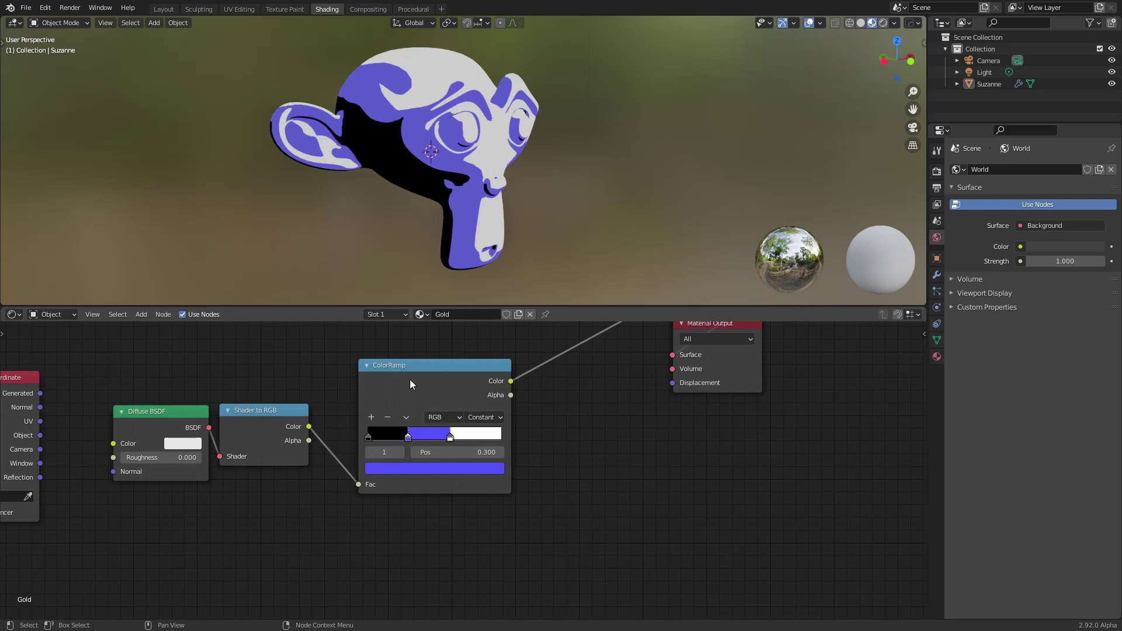
click(443, 380)
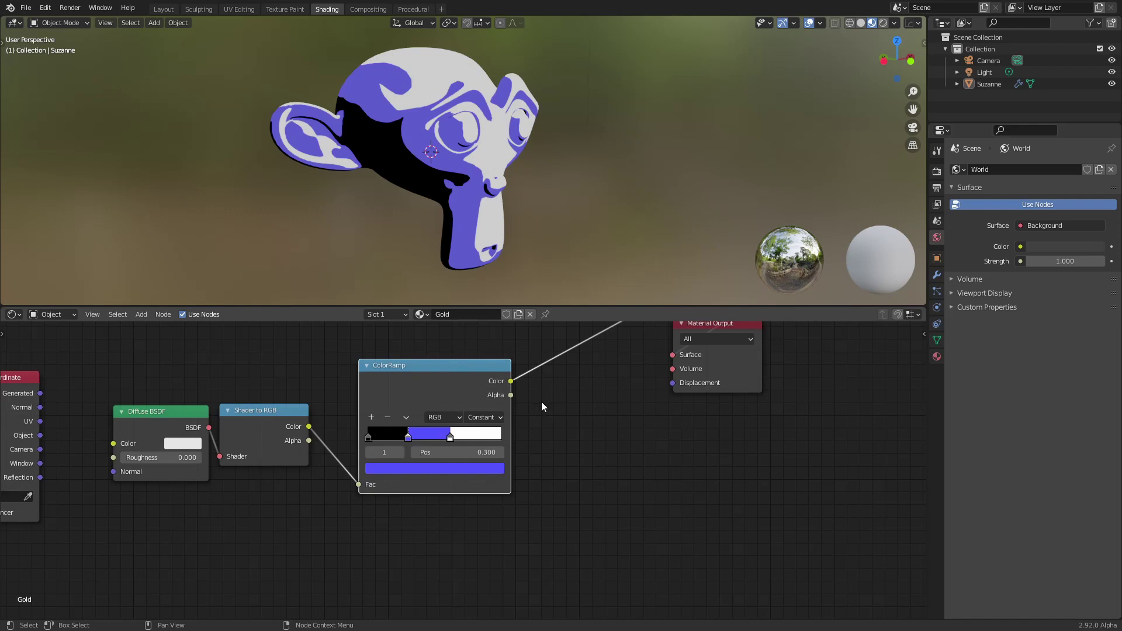
key(x)
key(Home)
Add a MixRGB node in the empty space between Shader to RGB and the Material Output.
key(shift+a)
click(457, 433)
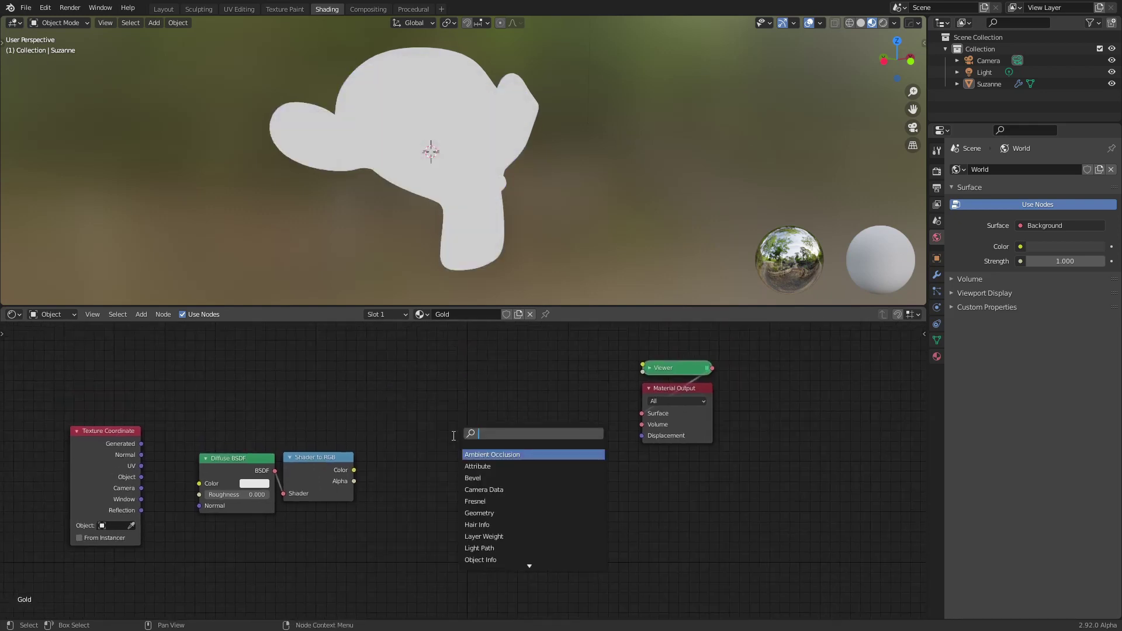
text(mixr)
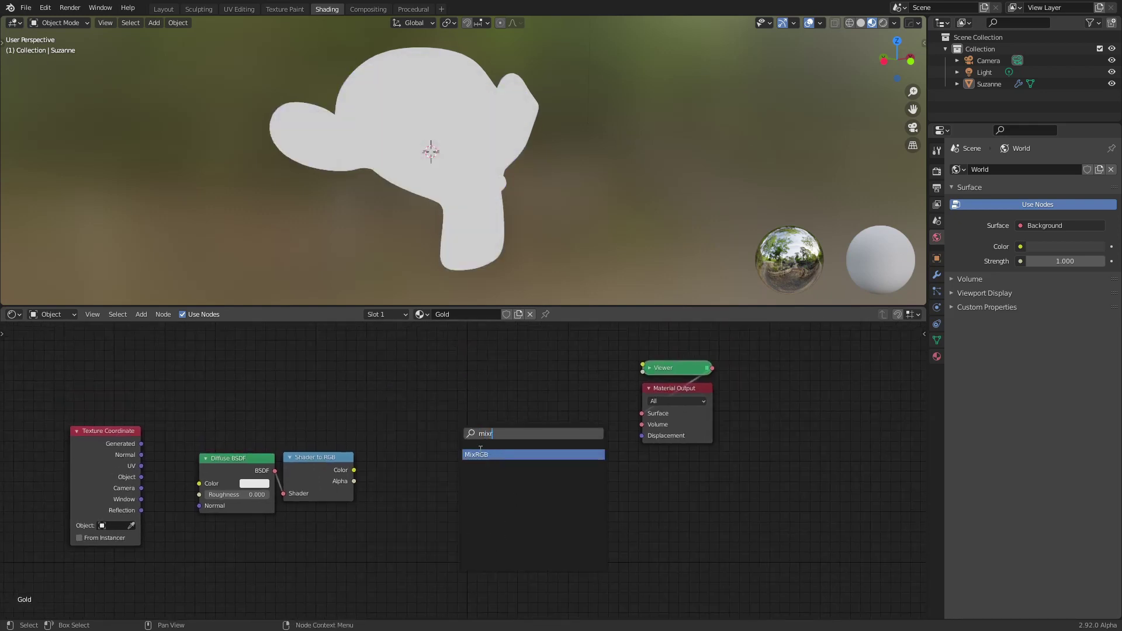
click(485, 454)
click(455, 444)
scroll(465, 470, up, 4)
drag(463, 441, 449, 388)
scroll(392, 458, down, 5)
Move the Texture Coordinate, Diffuse BSDF and Shader to RGB nodes farther away from the Mix node.
middle_drag(385, 470, 447, 476)
drag(271, 433, 407, 515)
drag(386, 474, 372, 490)
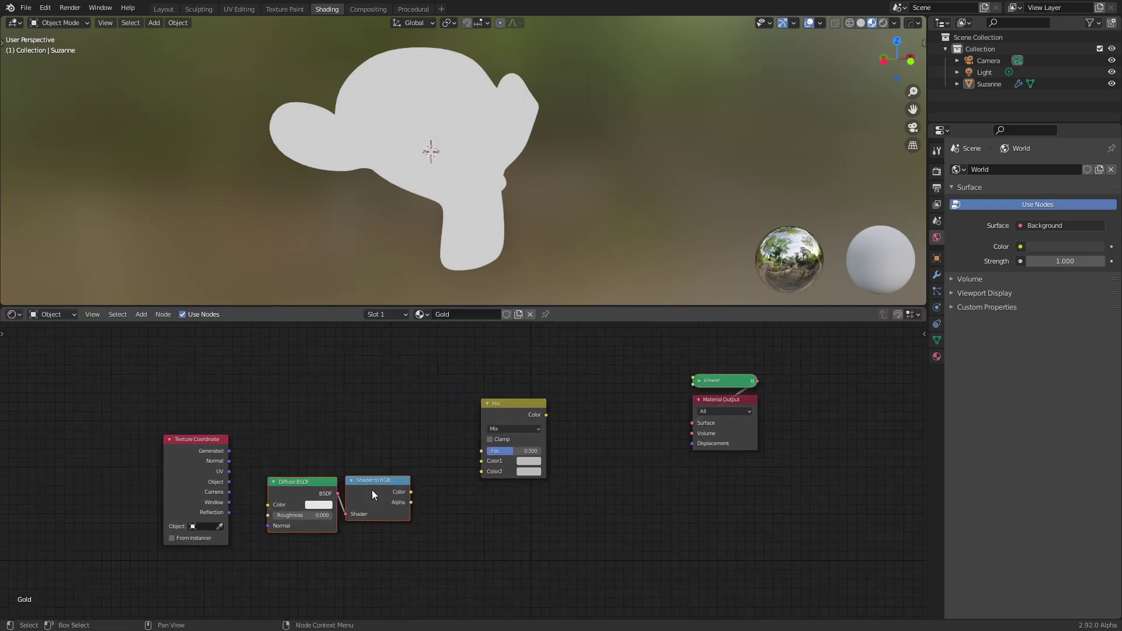
drag(184, 457, 86, 476)
drag(308, 468, 327, 483)
click(314, 482)
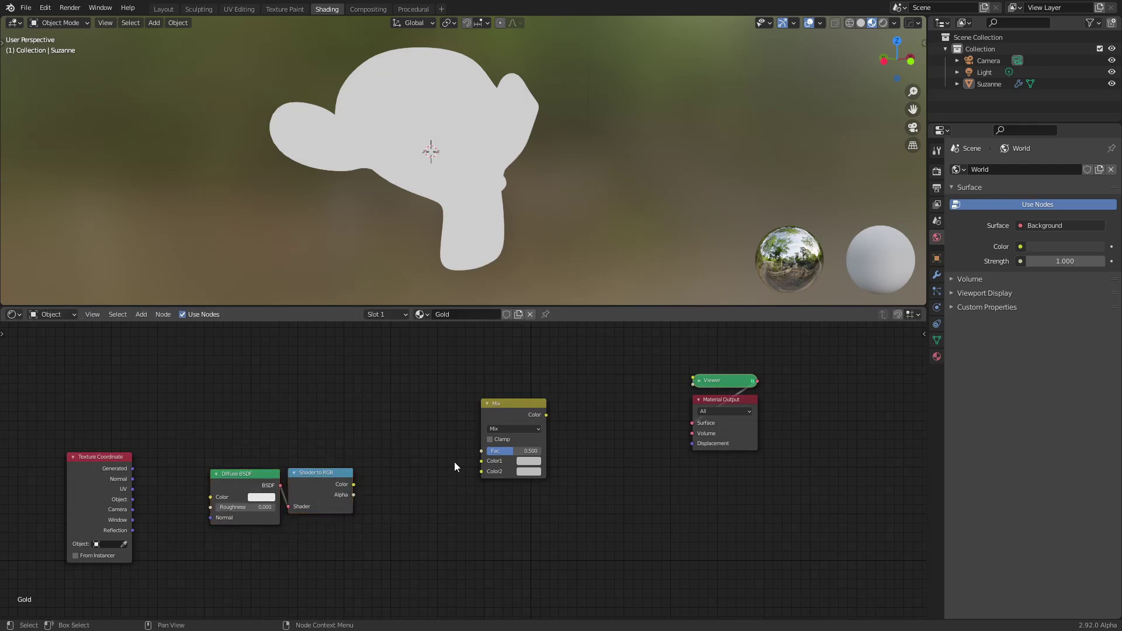
Duplicate the Mix node and place the copy directly below the original.
drag(501, 422, 477, 398)
scroll(438, 455, up, 2)
click(474, 394)
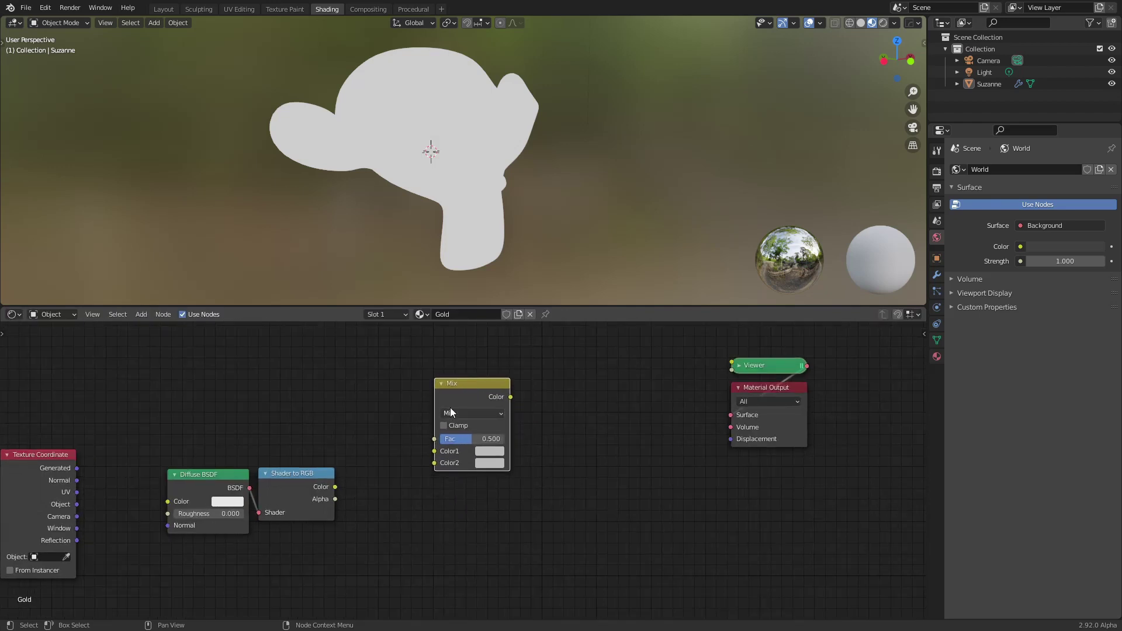
key(shift+d)
click(484, 503)
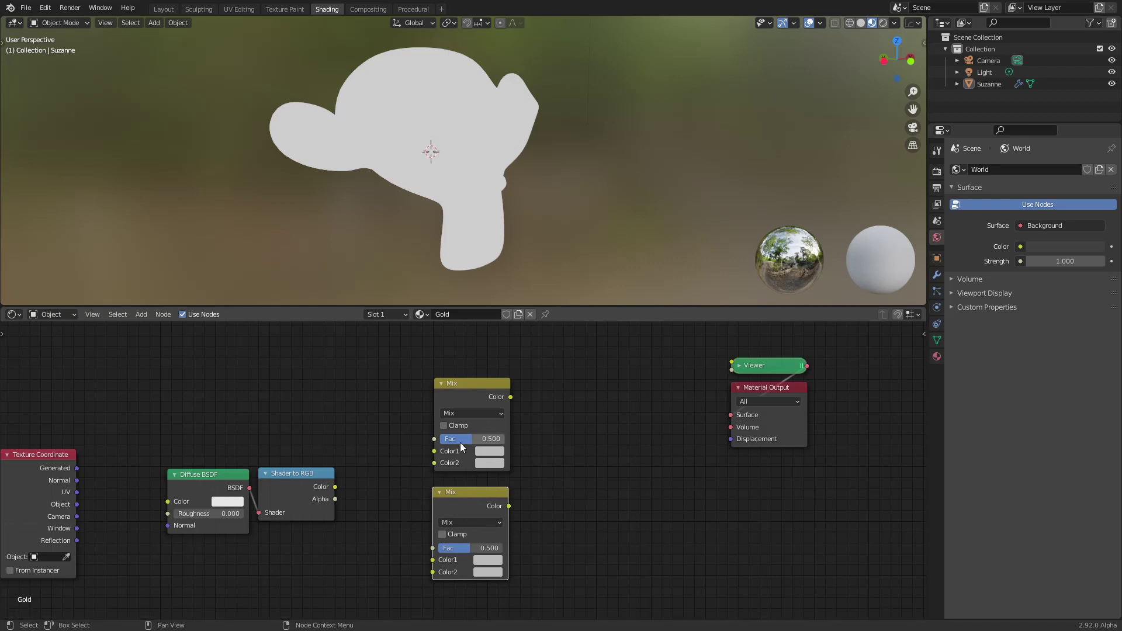
Shift the Diffuse BSDF and Shader to RGB pair slightly up and closer to Texture Coordinate.
middle_drag(416, 480, 449, 448)
drag(209, 412, 348, 495)
key(g)
click(324, 454)
Duplicate the upper Mix node as a final Mix and link the two stacked Mix outputs to its Color1 and Color2.
click(514, 362)
key(shift+d)
click(618, 385)
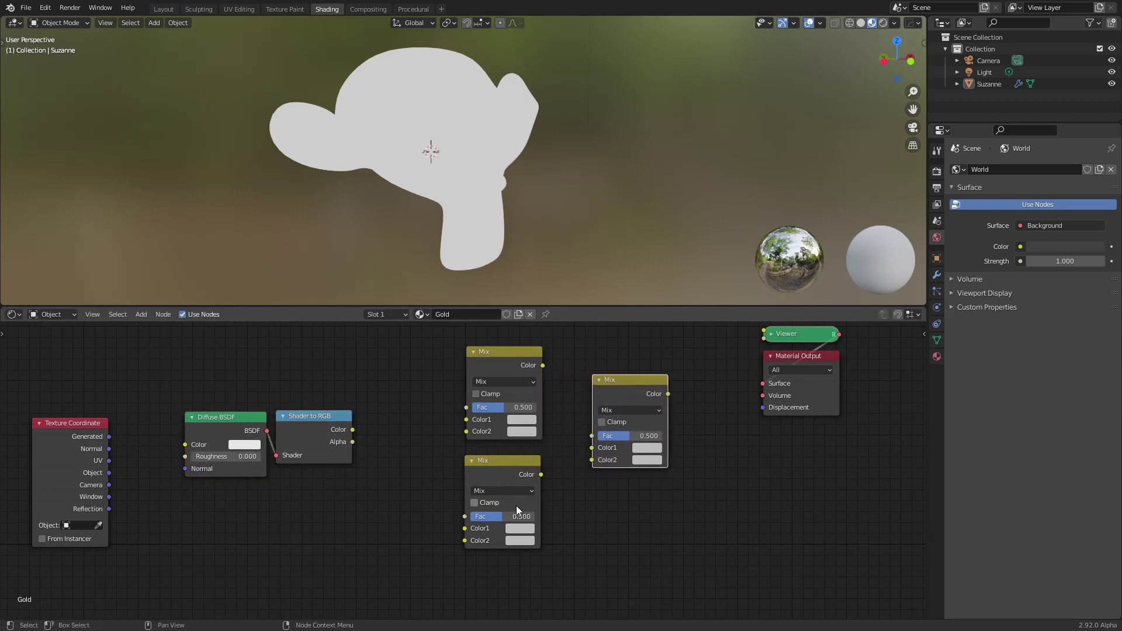
drag(542, 365, 592, 447)
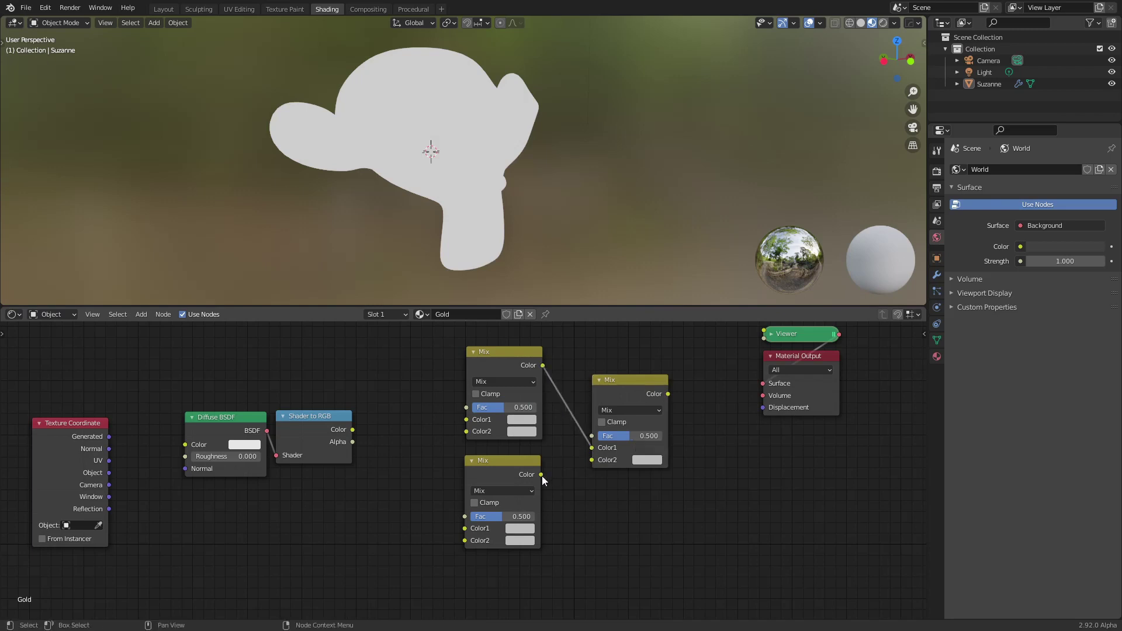
drag(542, 475, 593, 430)
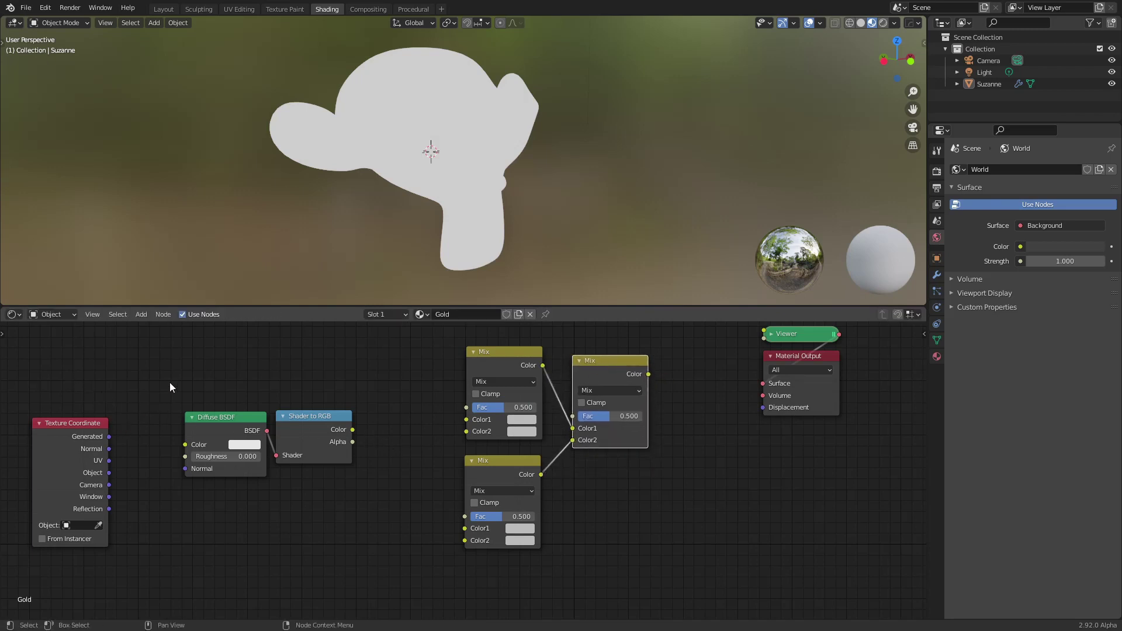
Spread Texture Coordinate, Diffuse BSDF and Shader to RGB farther back, opening a wide gap before the Mix nodes.
drag(80, 433, 25, 423)
click(288, 422)
shift+click(217, 424)
drag(310, 416, 230, 418)
drag(45, 414, 26, 415)
middle_drag(131, 380, 284, 383)
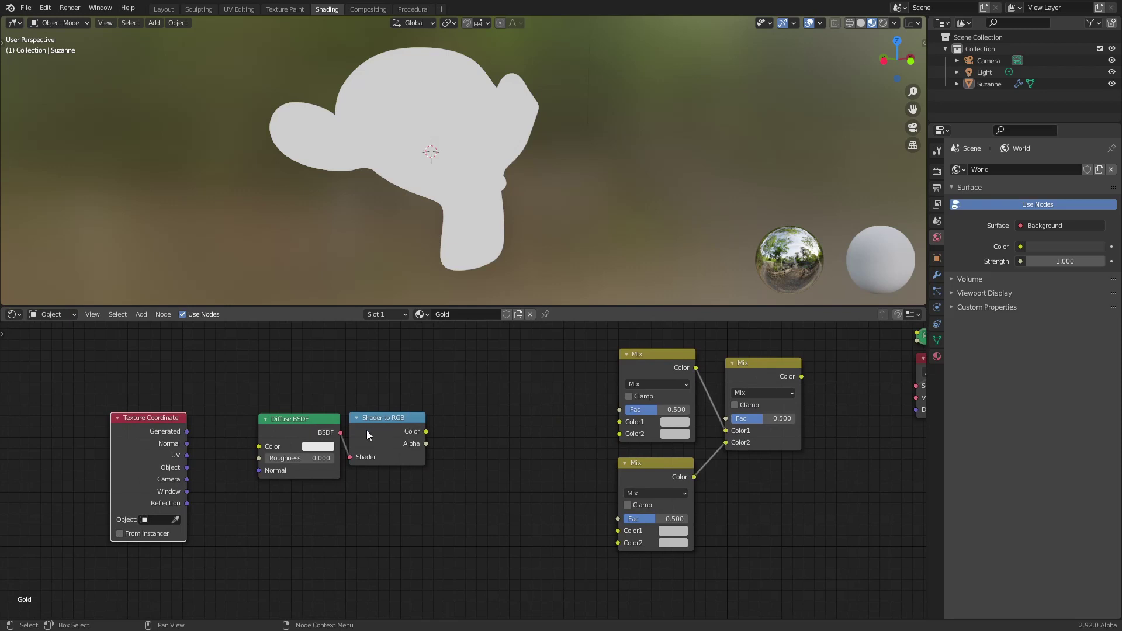
click(341, 429)
click(285, 429)
shift+click(383, 431)
drag(383, 431, 355, 421)
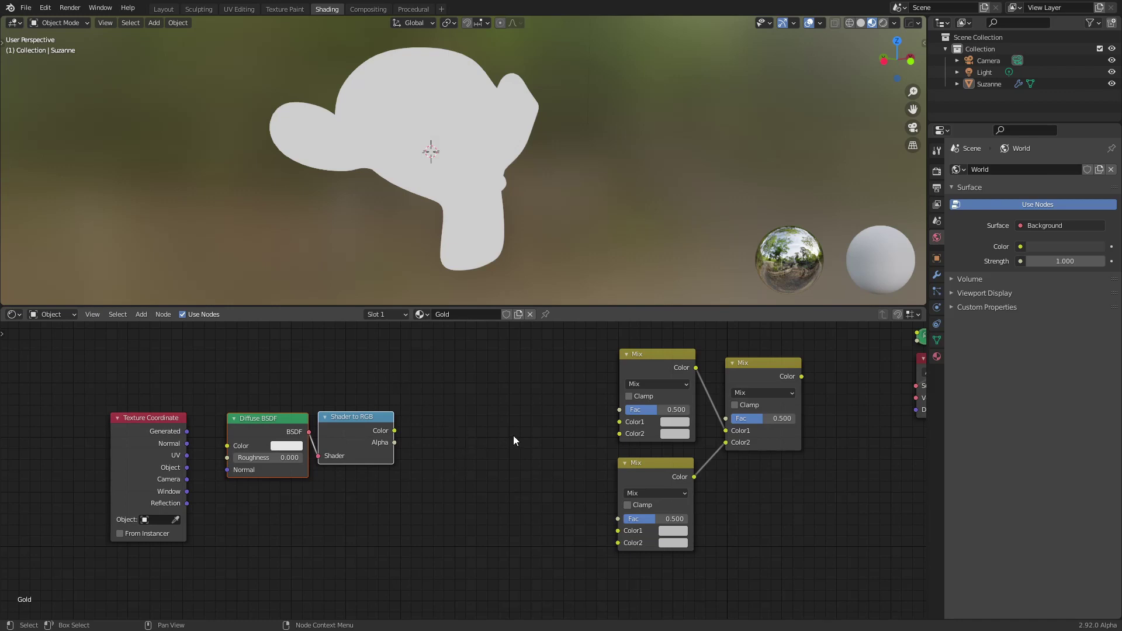
Add a Math node in the gap between Shader to RGB and the stacked Mix nodes.
middle_drag(515, 436, 454, 475)
scroll(414, 476, up, 3)
scroll(411, 472, down, 3)
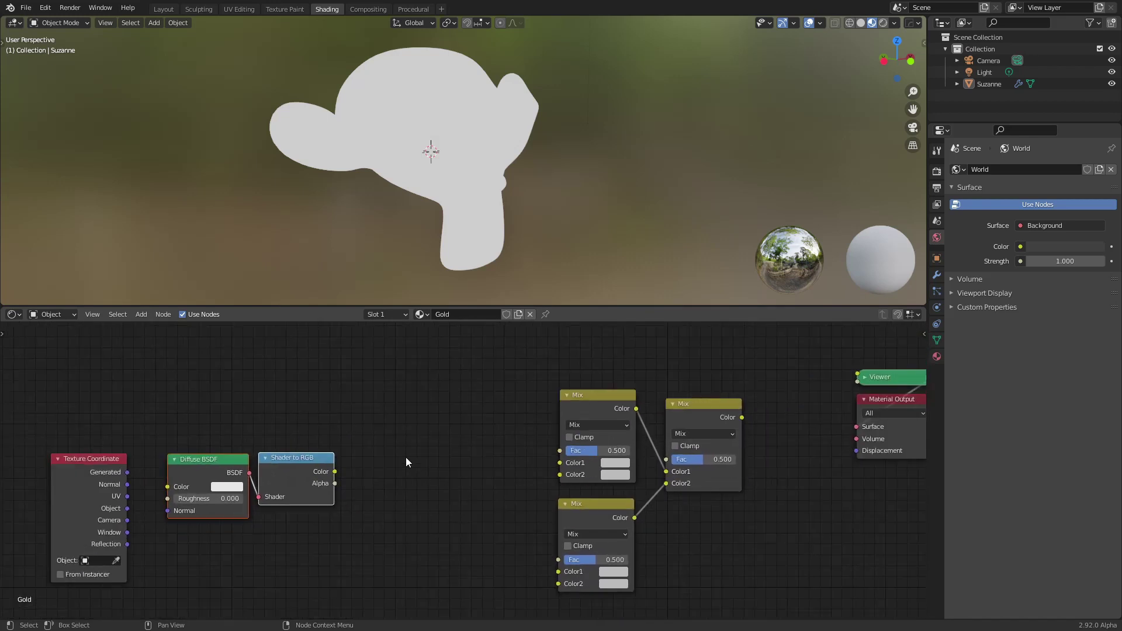
key(shift+a)
click(407, 432)
text(math)
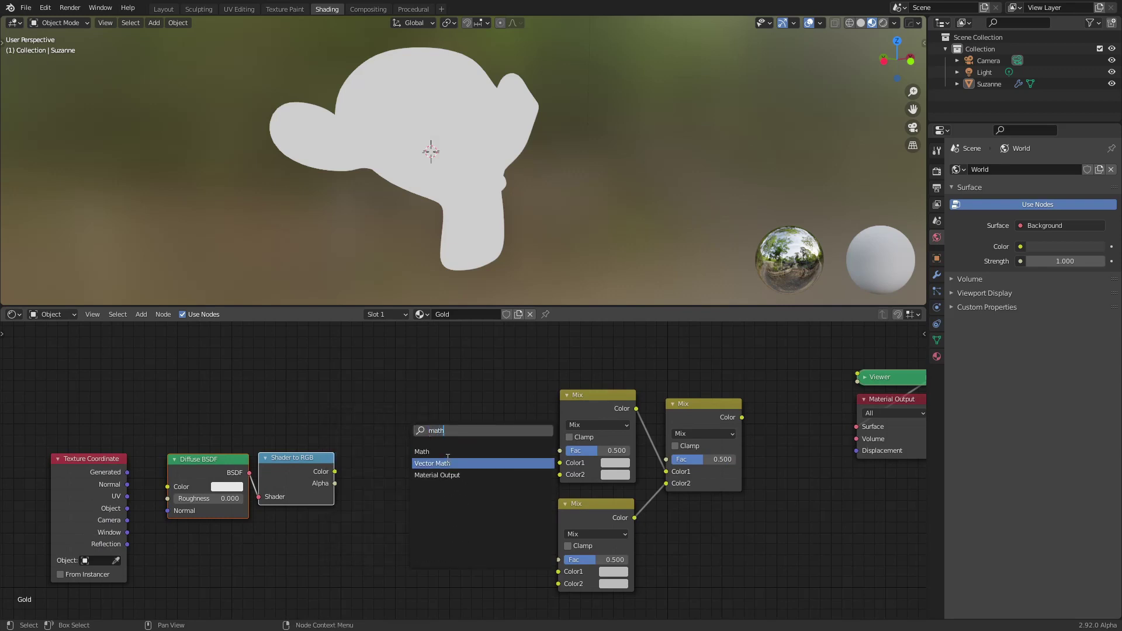
key(Return)
click(359, 528)
scroll(351, 519, up, 1)
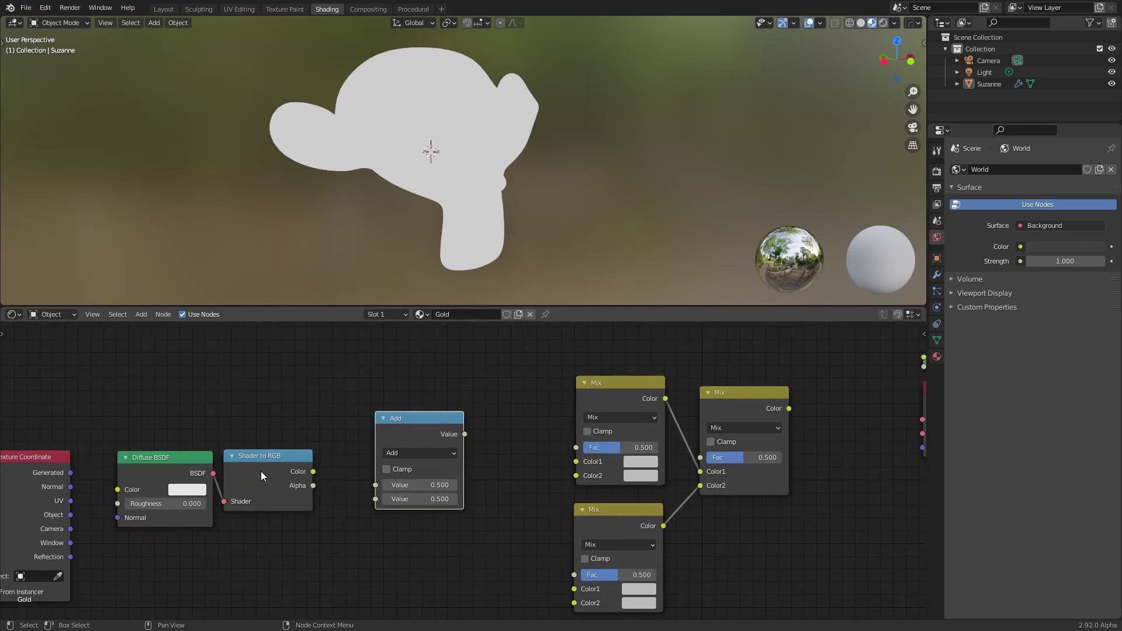
drag(410, 435, 414, 402)
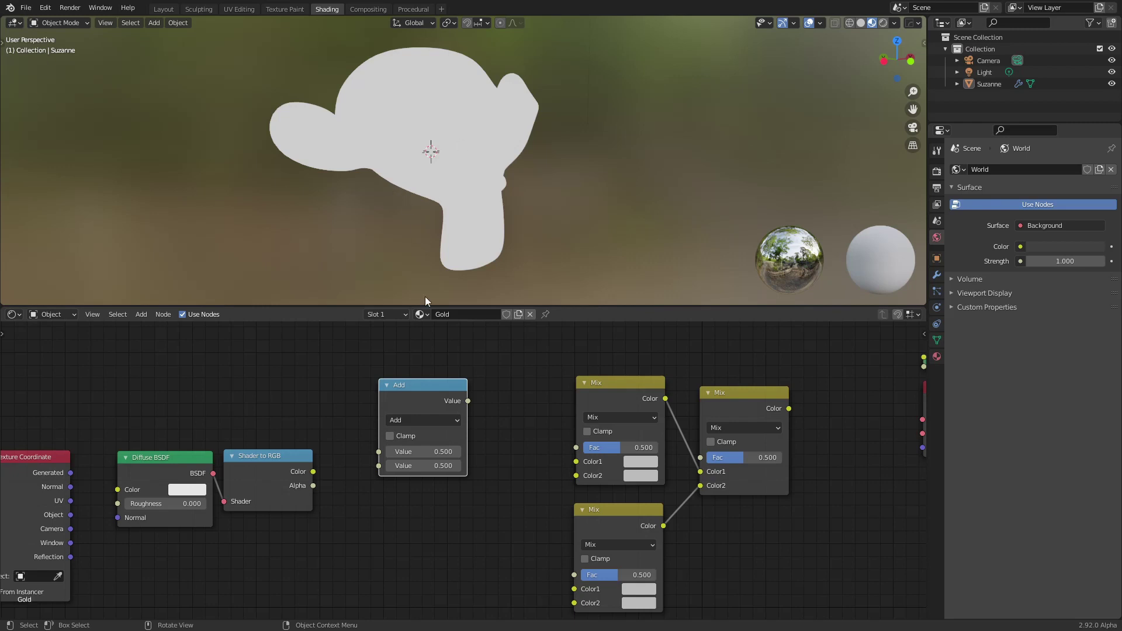
Set the Math node's operation to Greater Than.
scroll(376, 482, up, 3)
scroll(520, 464, down, 2)
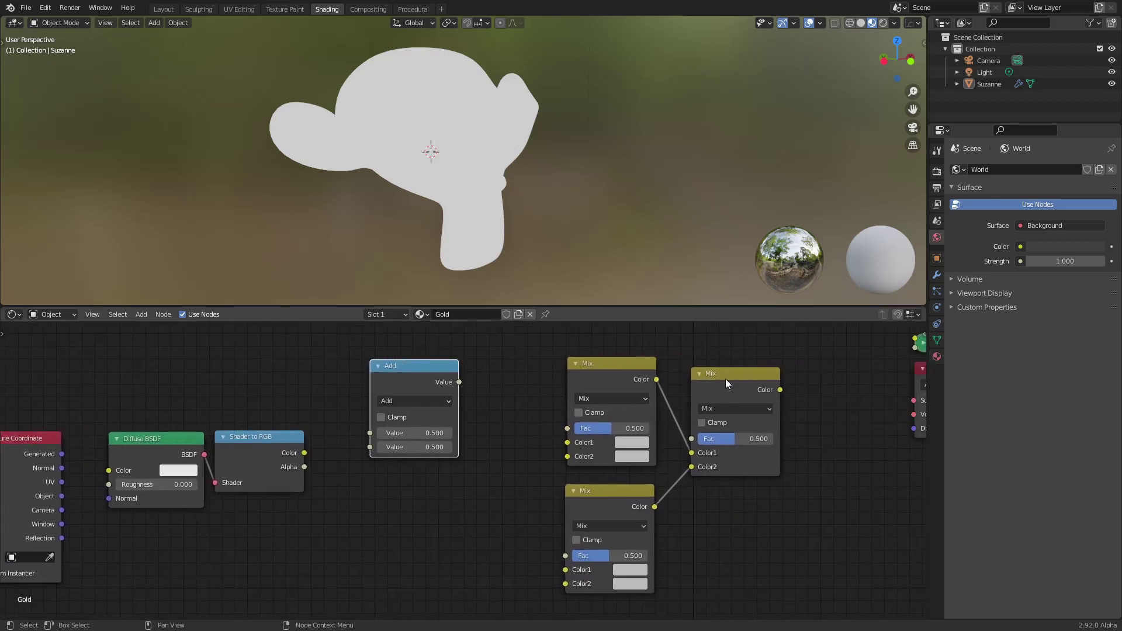
key(g)
click(470, 387)
click(407, 404)
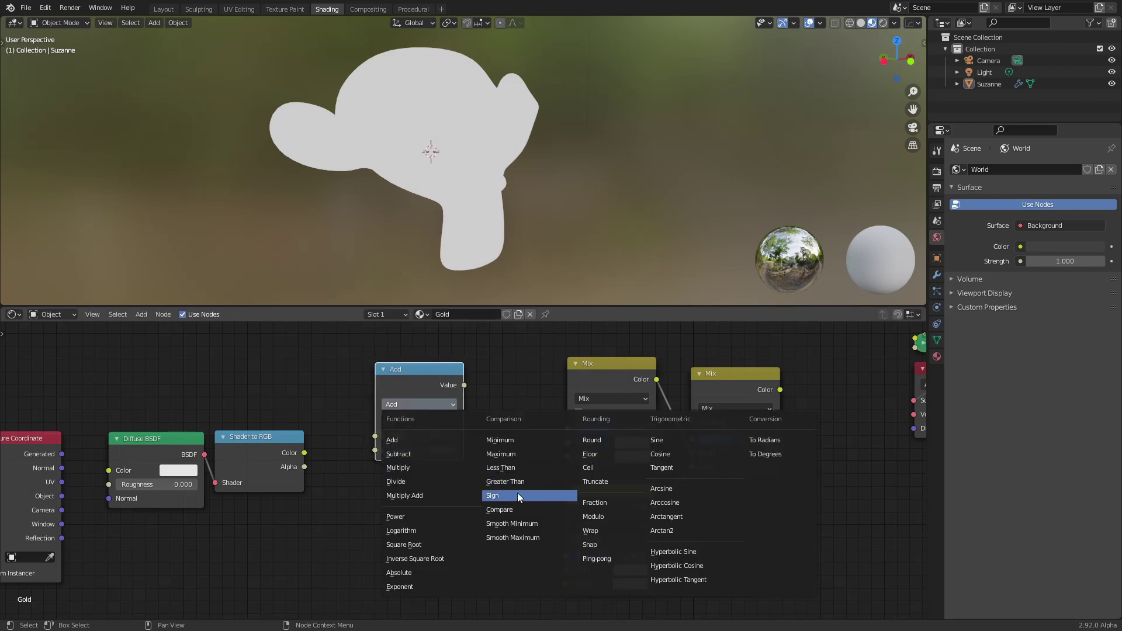
click(514, 471)
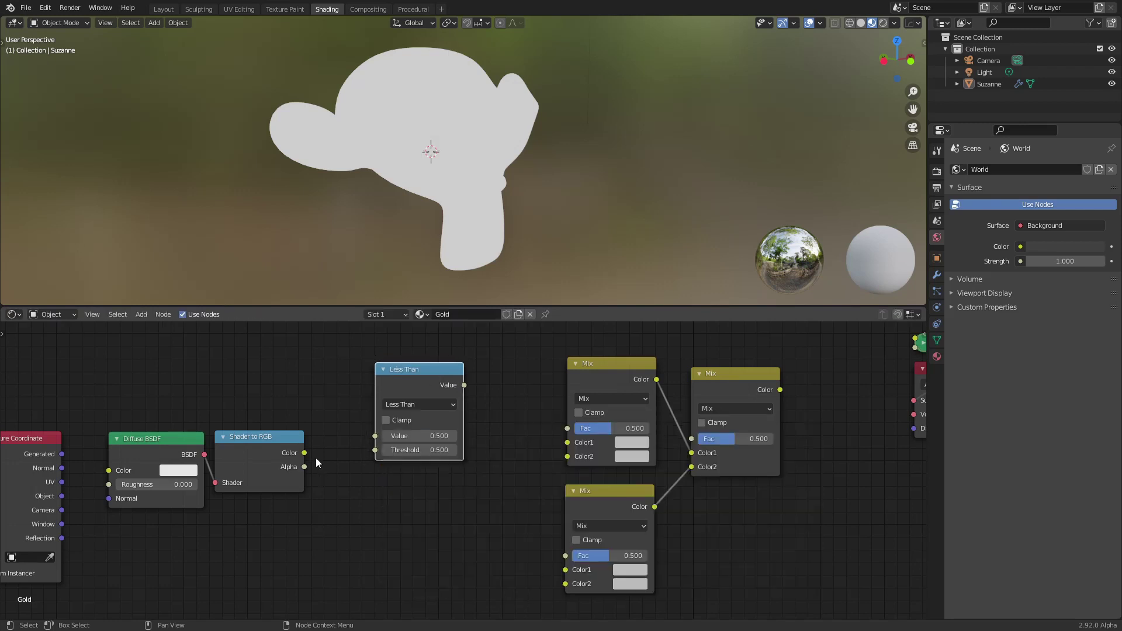
click(419, 405)
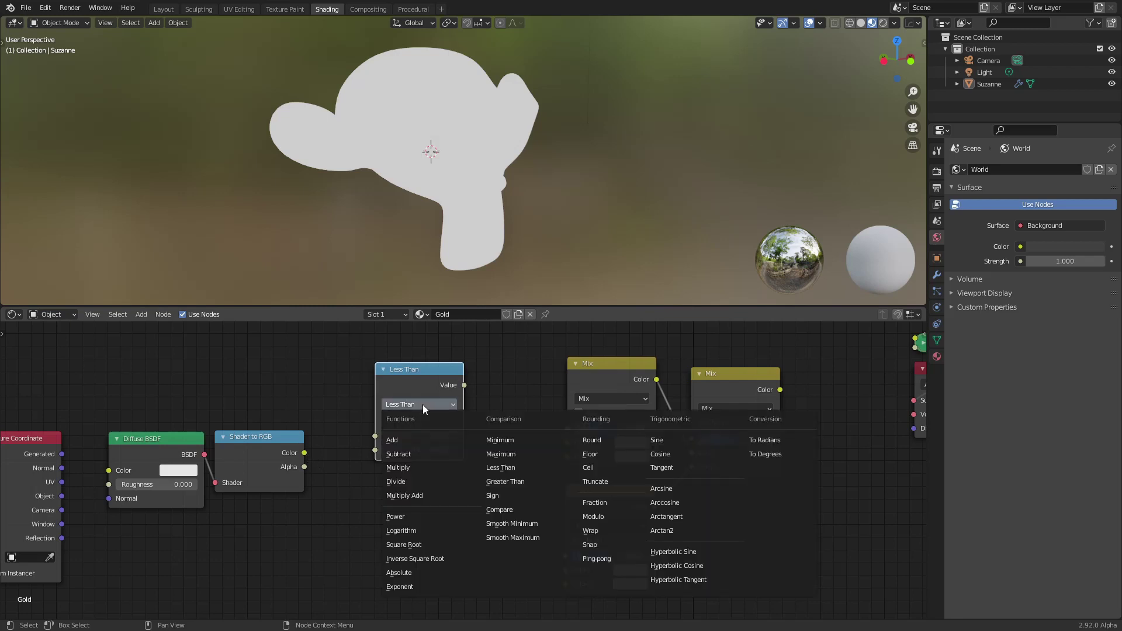
click(521, 483)
Link Shader to RGB's Color to Greater Than's Value and its output to the final Mix's Fac, and raise the Greater Than node.
drag(305, 453, 377, 436)
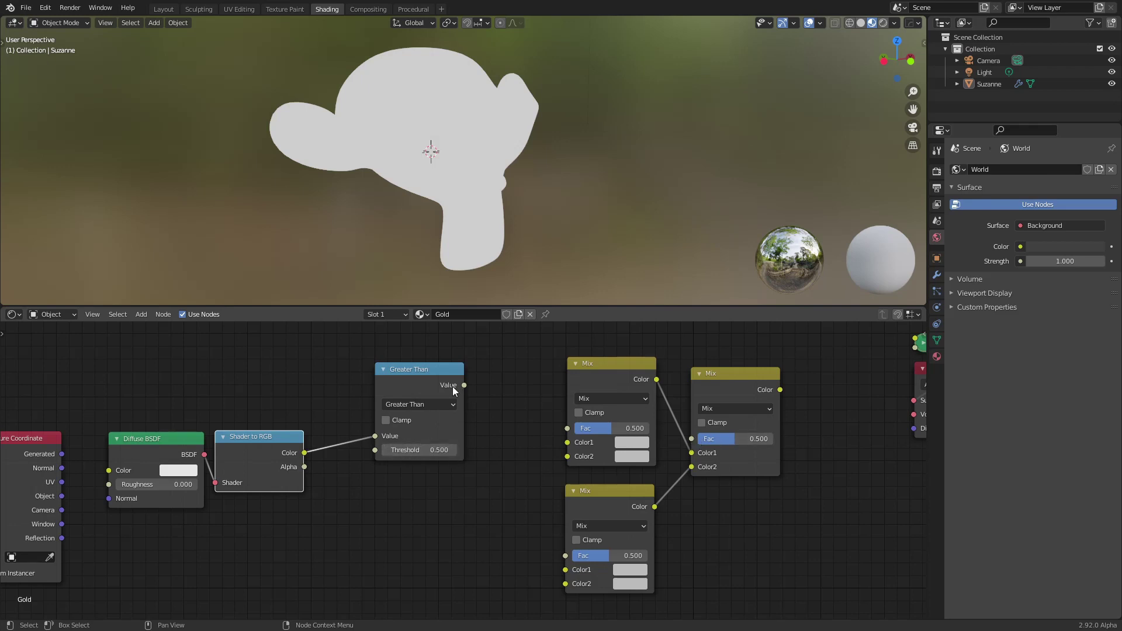
drag(456, 386, 699, 440)
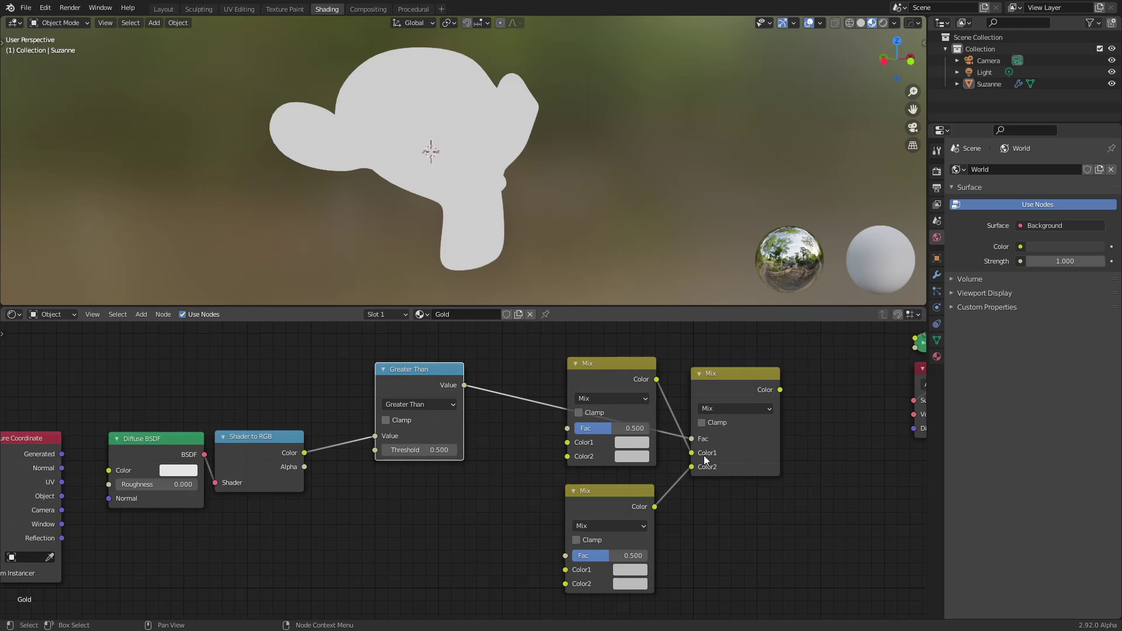
drag(401, 381, 383, 358)
Rearrange the two stacked Mix nodes below the final Mix, and link the final Mix's Color to Material Output's Surface.
drag(621, 488, 590, 532)
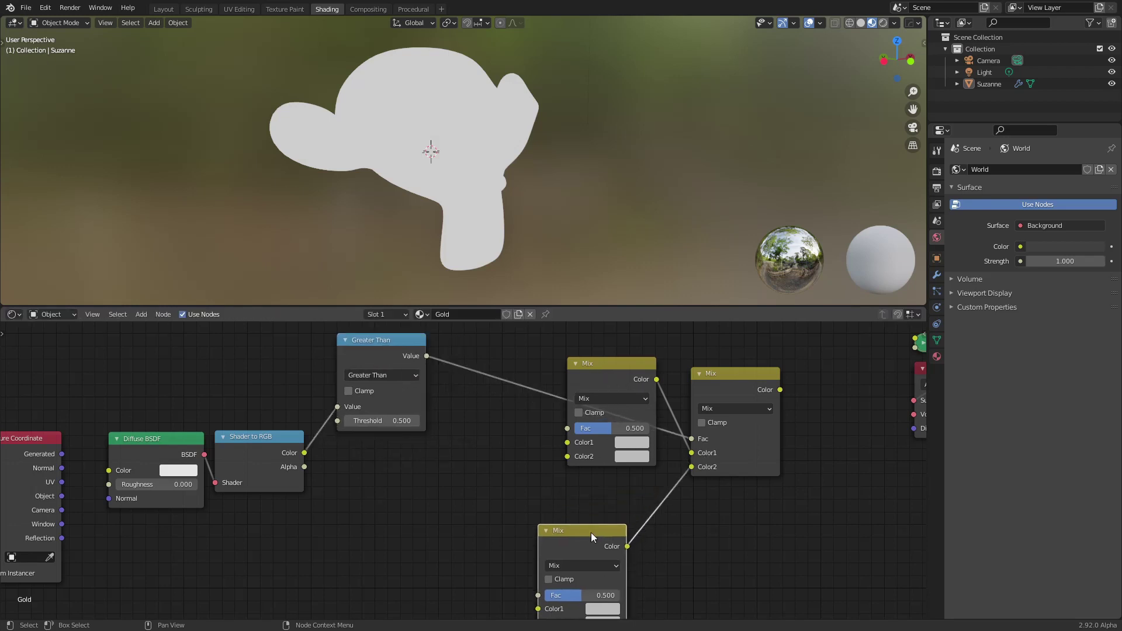
drag(614, 363, 583, 429)
drag(746, 383, 746, 364)
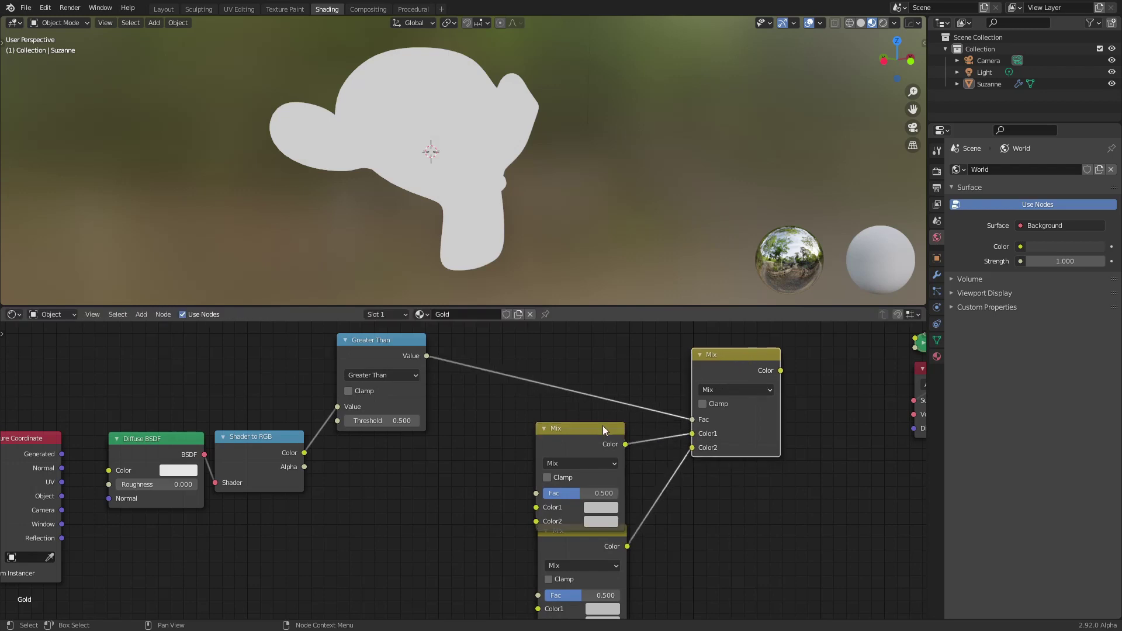
drag(602, 426, 603, 406)
middle_drag(799, 385, 675, 400)
drag(655, 385, 788, 414)
middle_drag(339, 470, 502, 408)
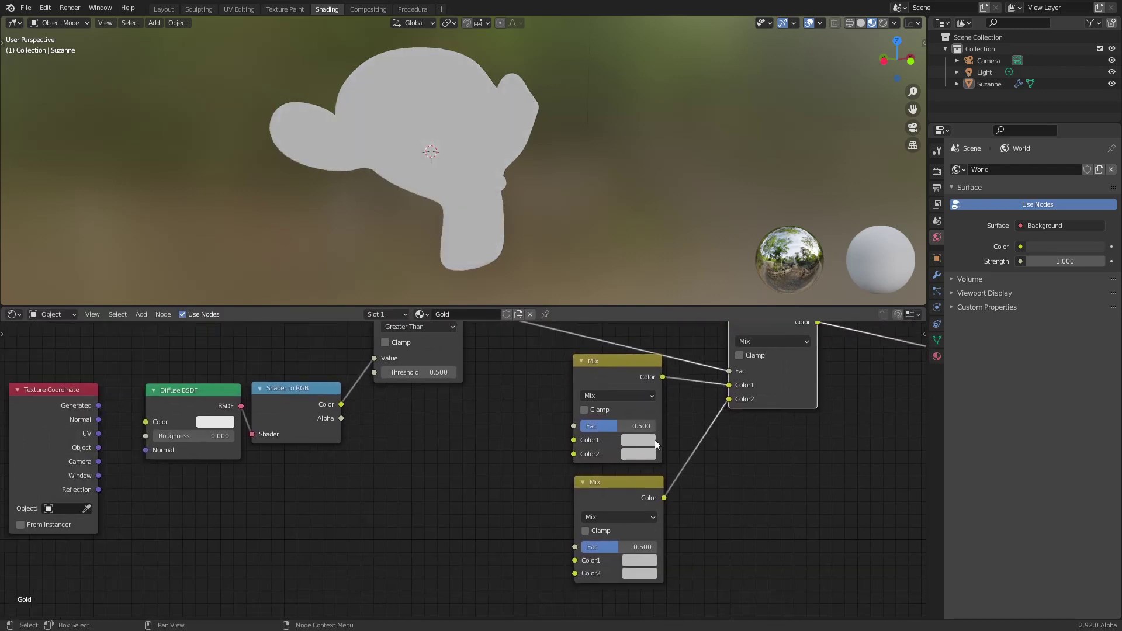
Set the upper stacked Mix node's Color1 to a very dark yellowish brown.
click(646, 440)
click(638, 440)
drag(732, 325, 732, 347)
drag(674, 320, 646, 327)
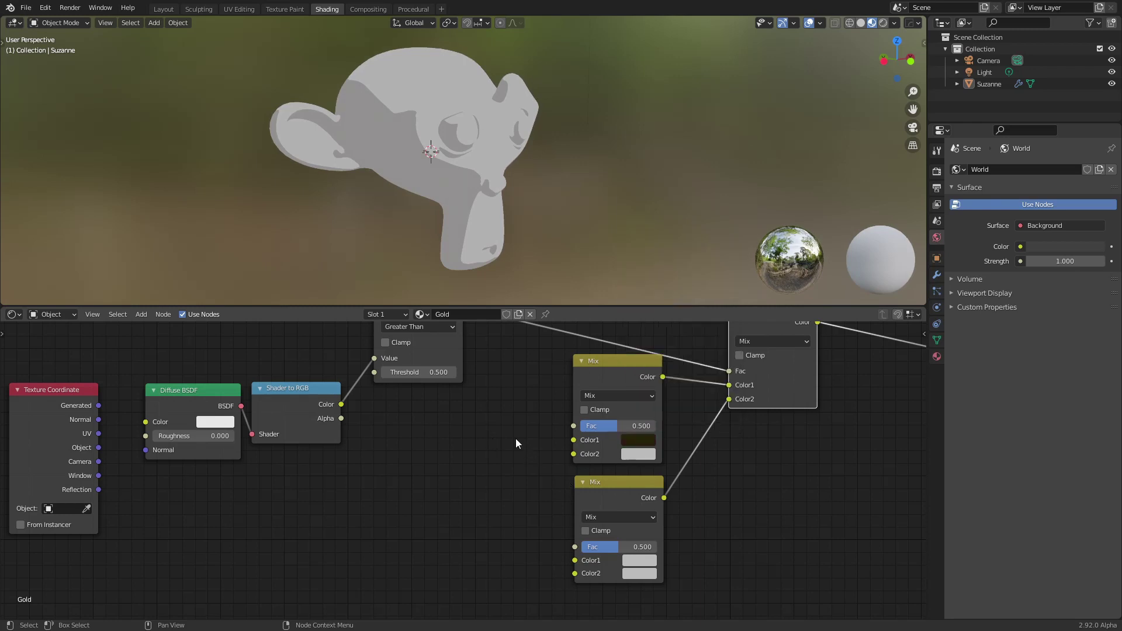
Set the upper stacked Mix node's Color2 to a muted gold, about H 0.141, S 0.619, V 0.534, and its Fac to 0.517.
click(639, 455)
drag(655, 339, 650, 338)
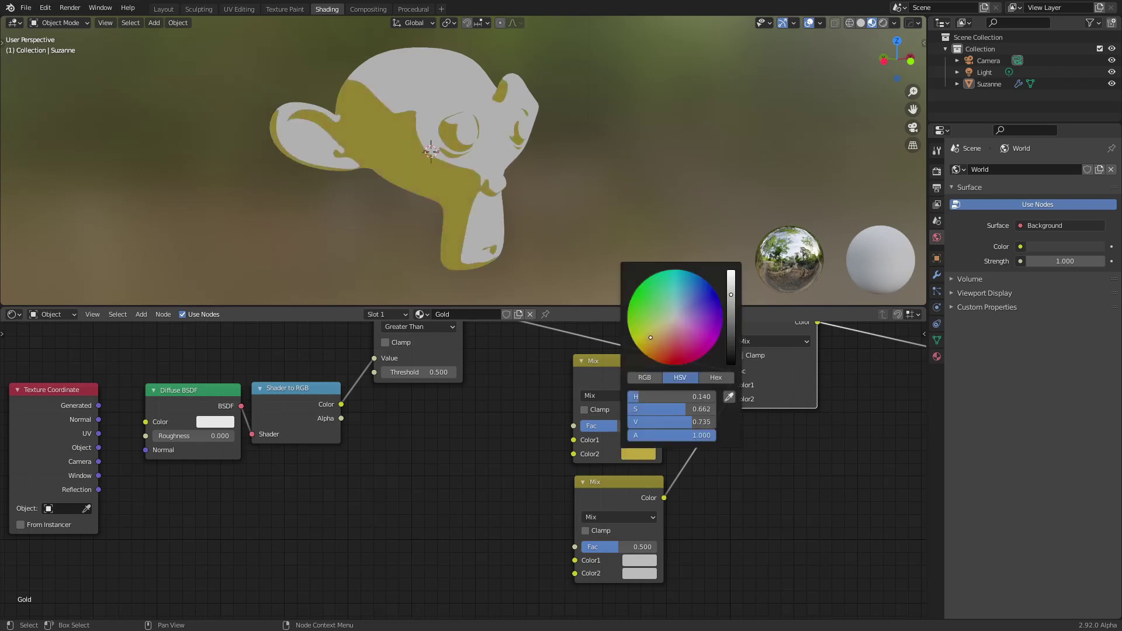
mouse_move(731, 325)
mouse_down()
mouse_move(731, 344)
mouse_move(731, 328)
mouse_up()
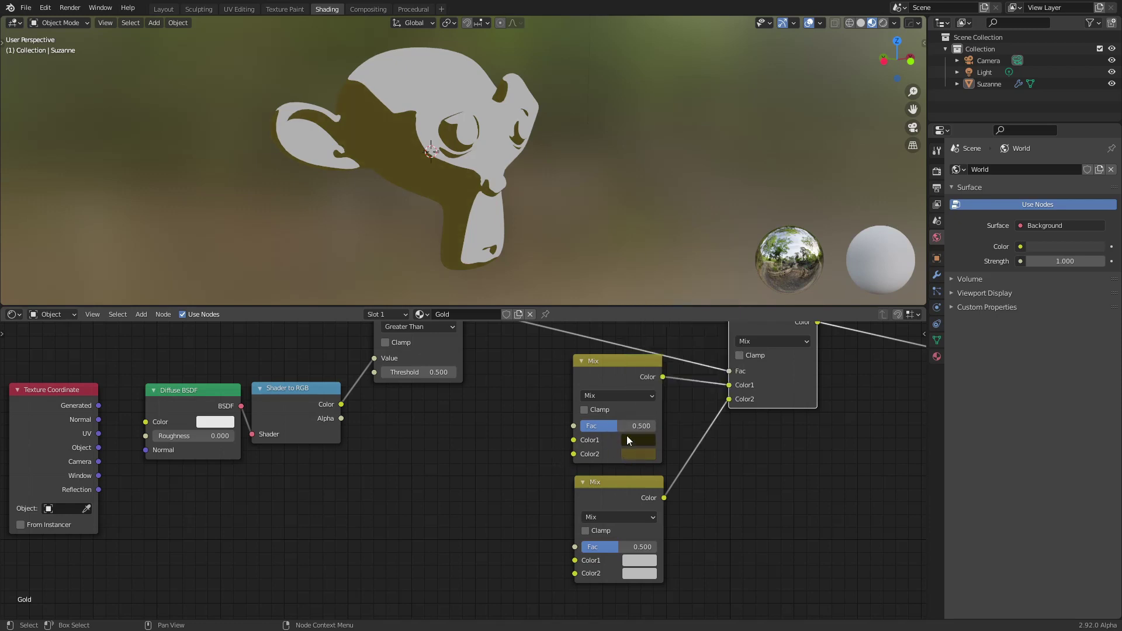
drag(616, 426, 618, 425)
middle_drag(695, 417, 668, 438)
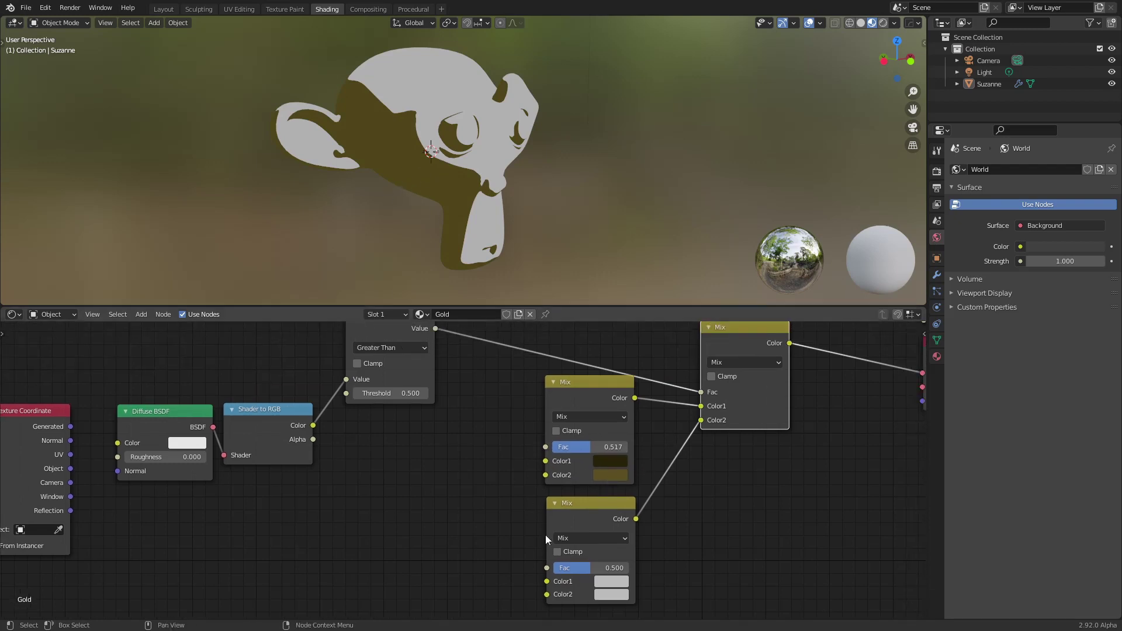
scroll(591, 506, up, 1)
click(626, 476)
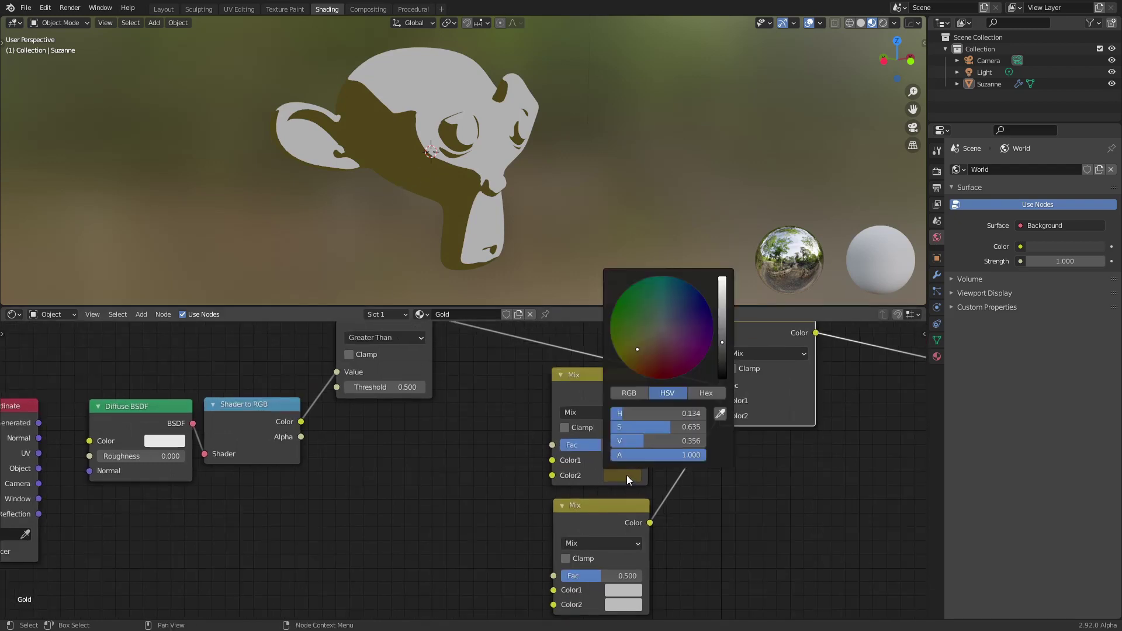
click(637, 348)
drag(724, 331, 722, 321)
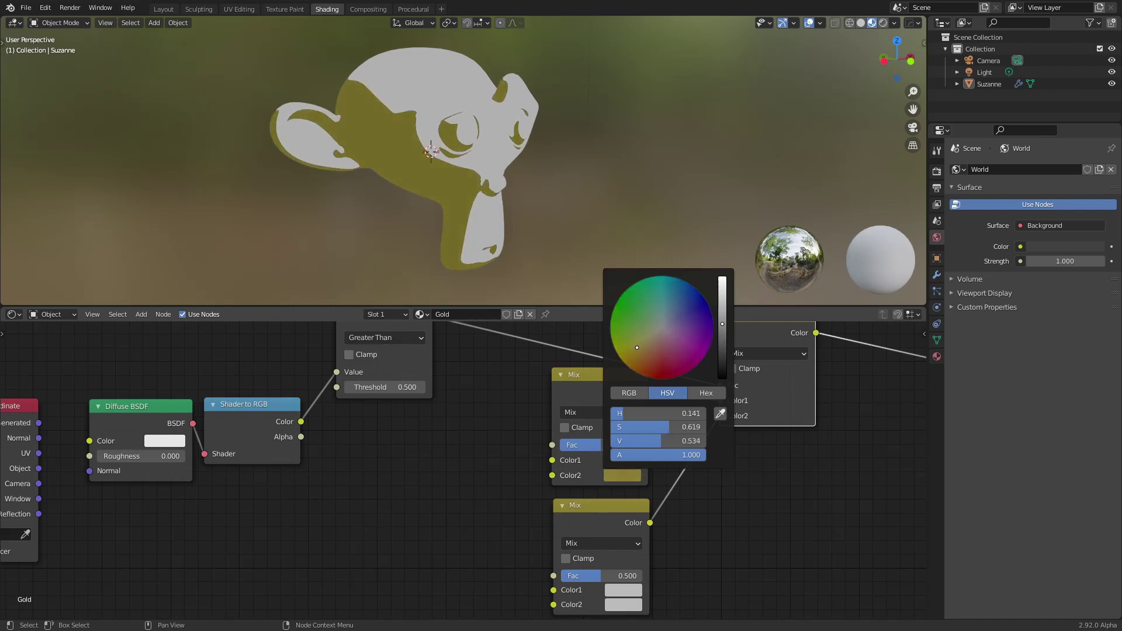
Set the lower stacked Mix node's Color1 to bright golden yellow, about H 0.135, S 0.761, V 1.000.
middle_drag(567, 559, 545, 448)
click(611, 480)
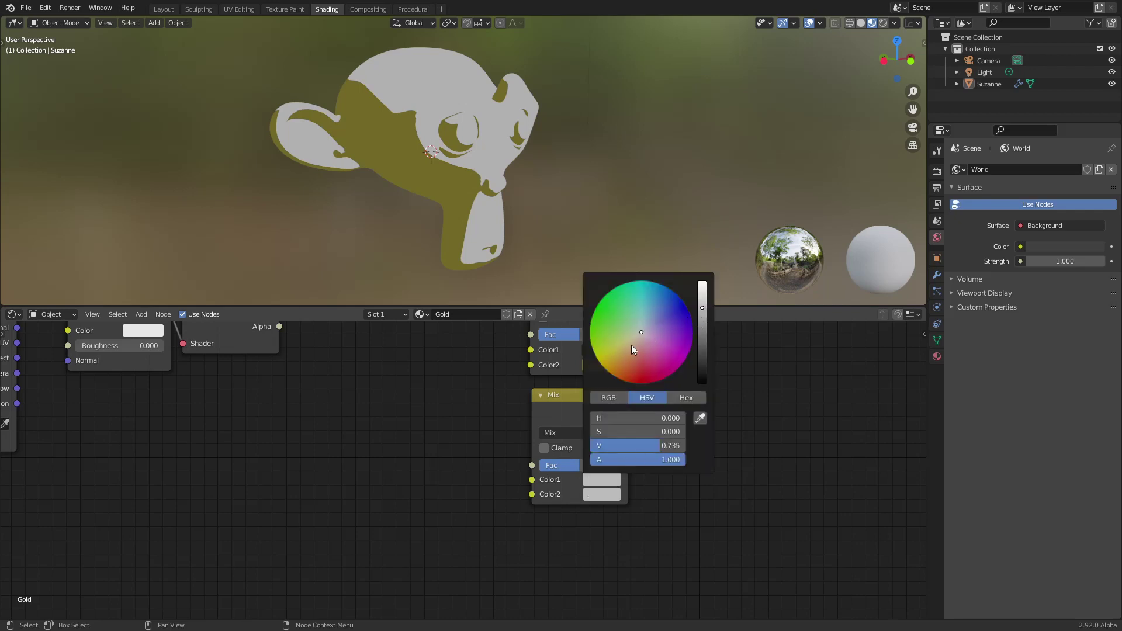
drag(631, 345, 616, 352)
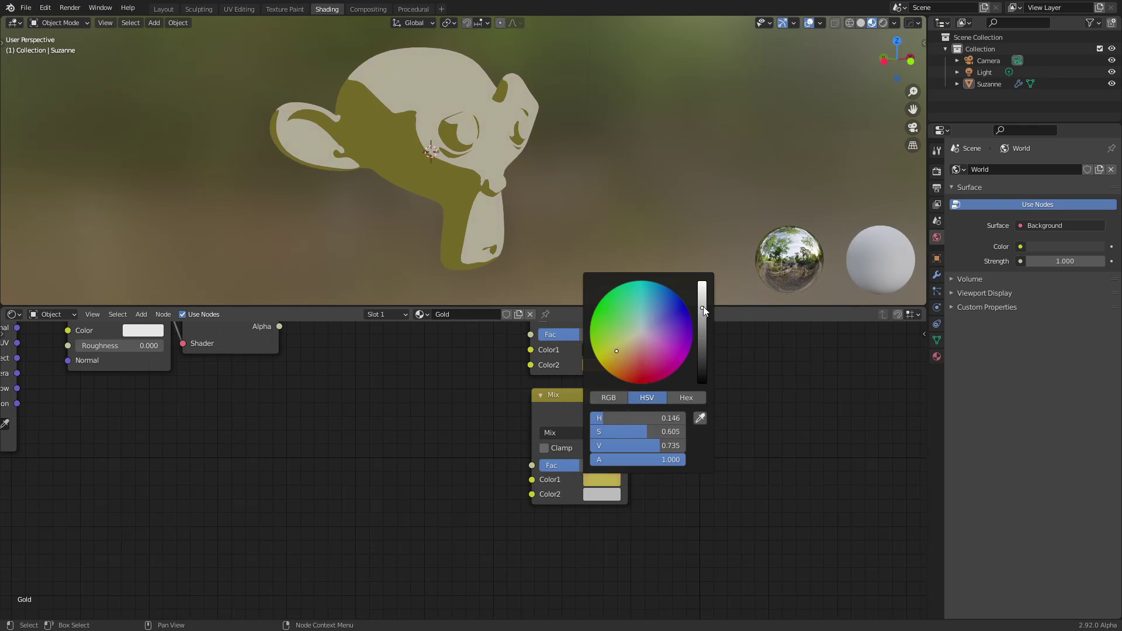
drag(703, 308, 702, 296)
drag(620, 354, 600, 358)
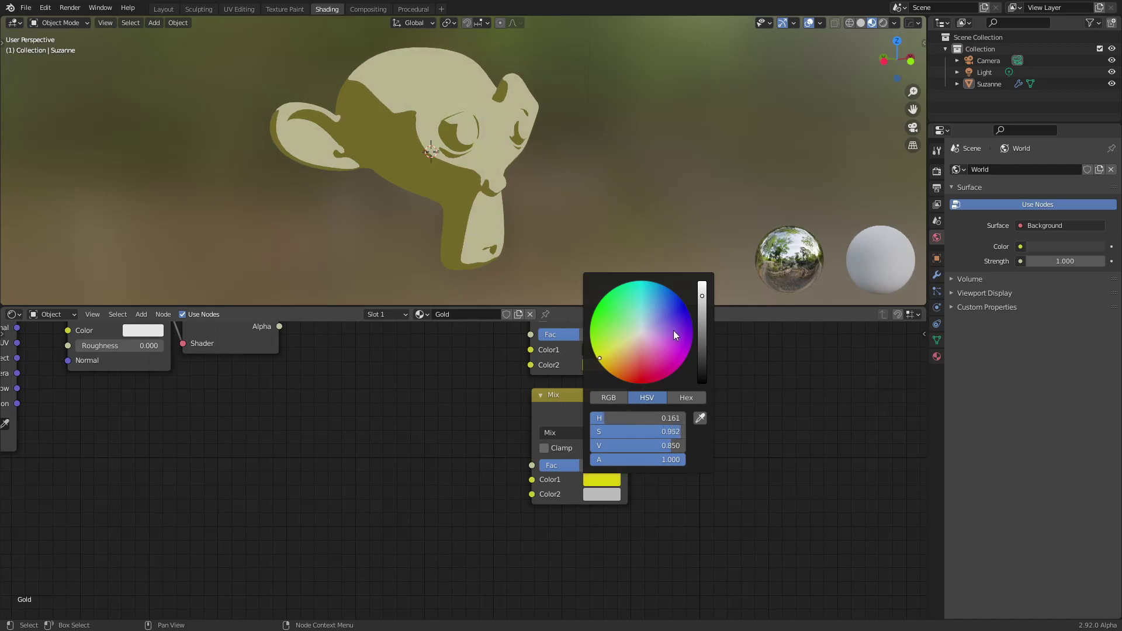
drag(702, 310, 701, 282)
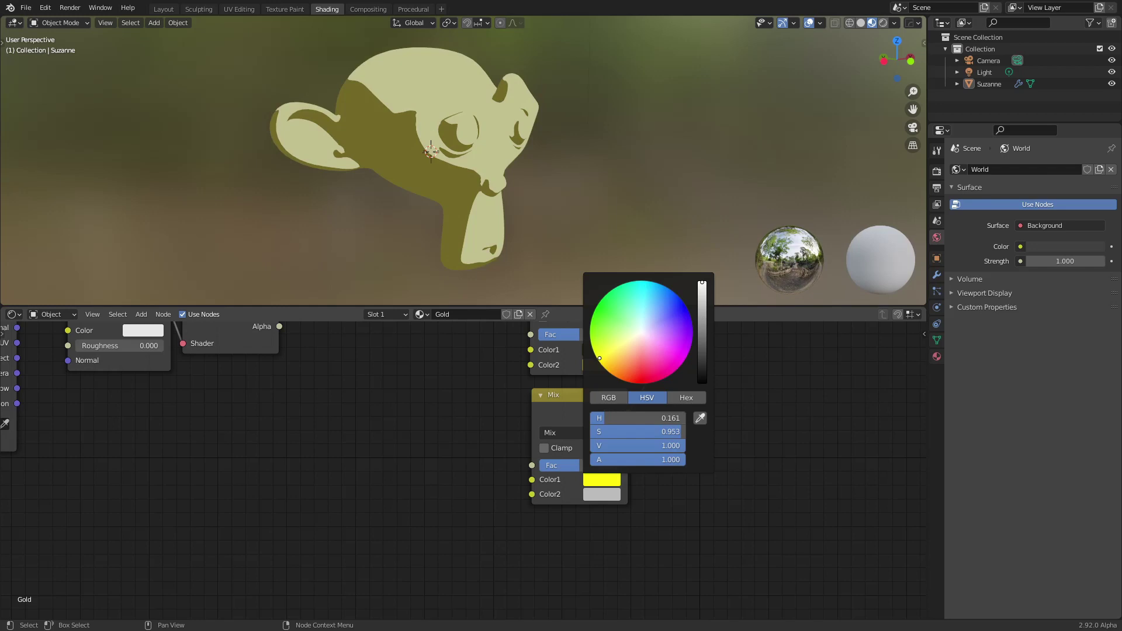
drag(607, 357, 612, 359)
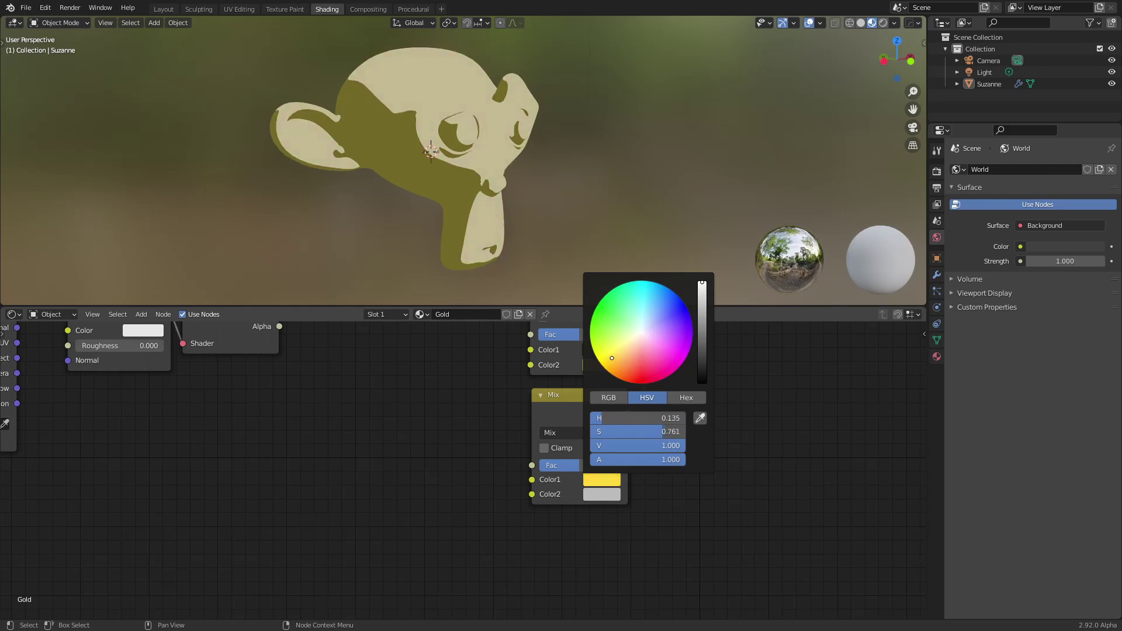
Set the lower stacked Mix node's Color2 to pure white with V 1.000.
click(596, 497)
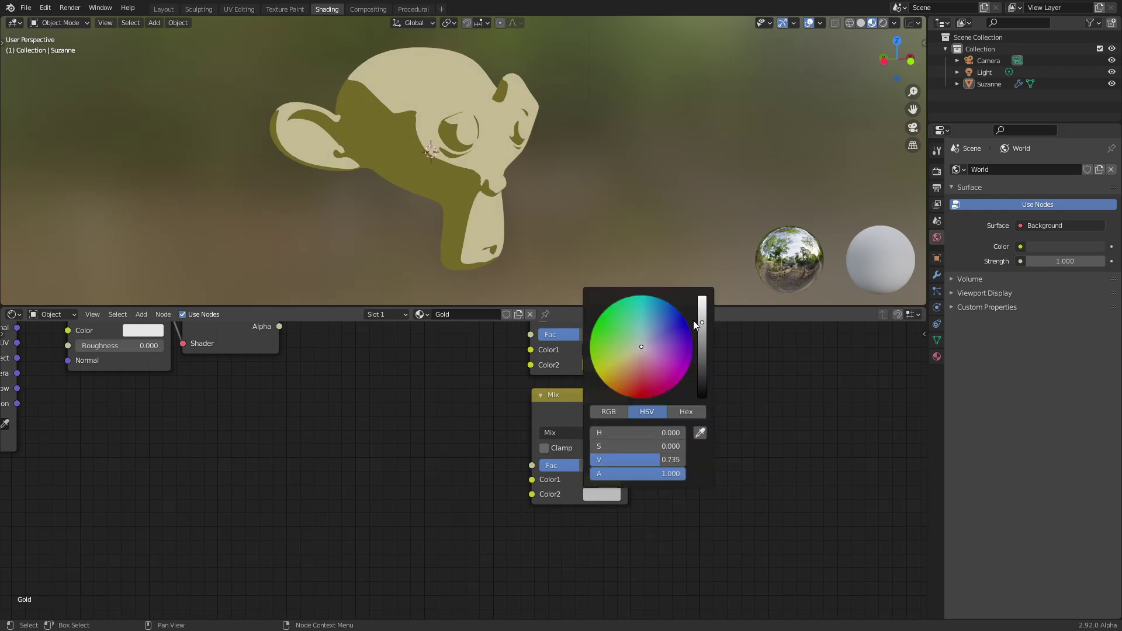
drag(696, 321, 702, 297)
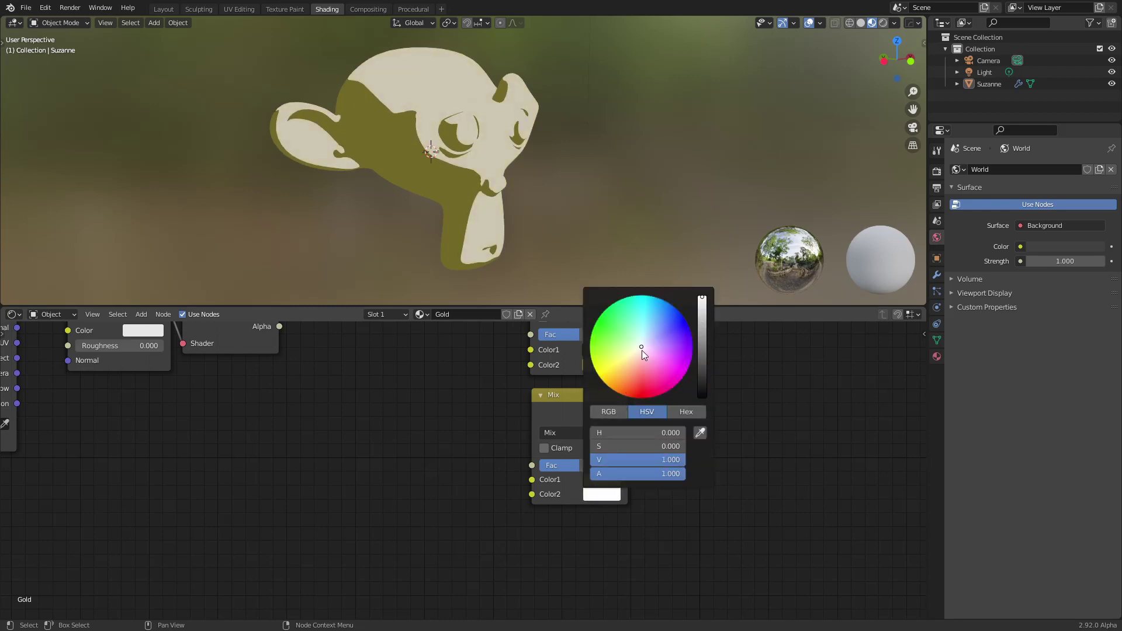
scroll(491, 470, down, 3)
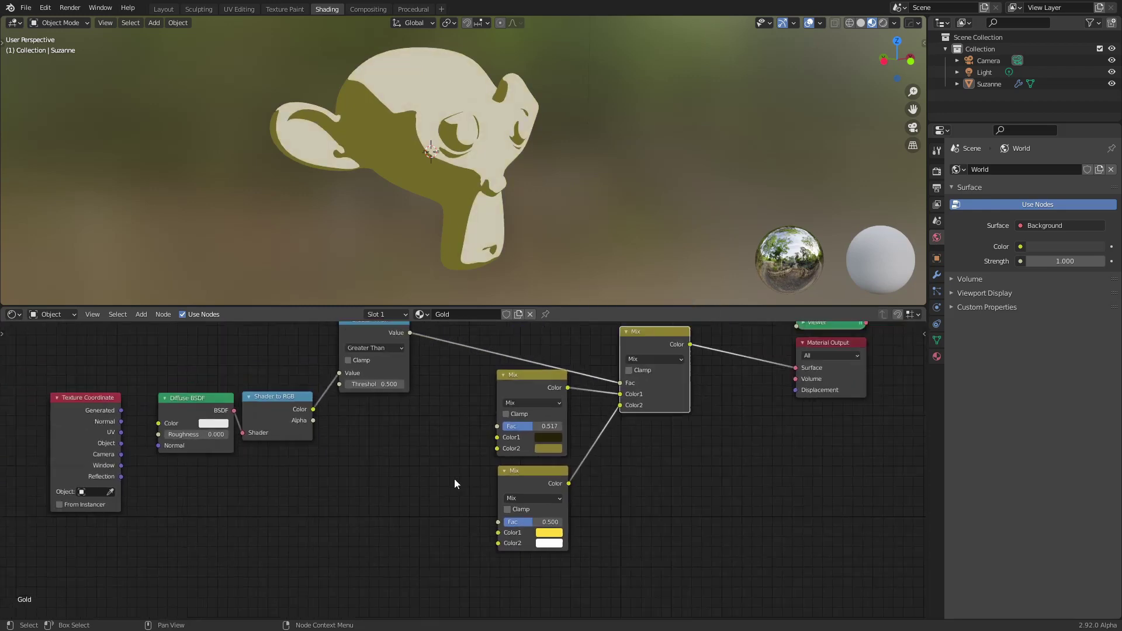
Duplicate the Greater Than node and place the copy directly below the original.
middle_drag(449, 465, 474, 517)
mouse_move(402, 375)
mouse_down()
mouse_move(411, 366)
mouse_move(396, 363)
mouse_up()
key(shift+d)
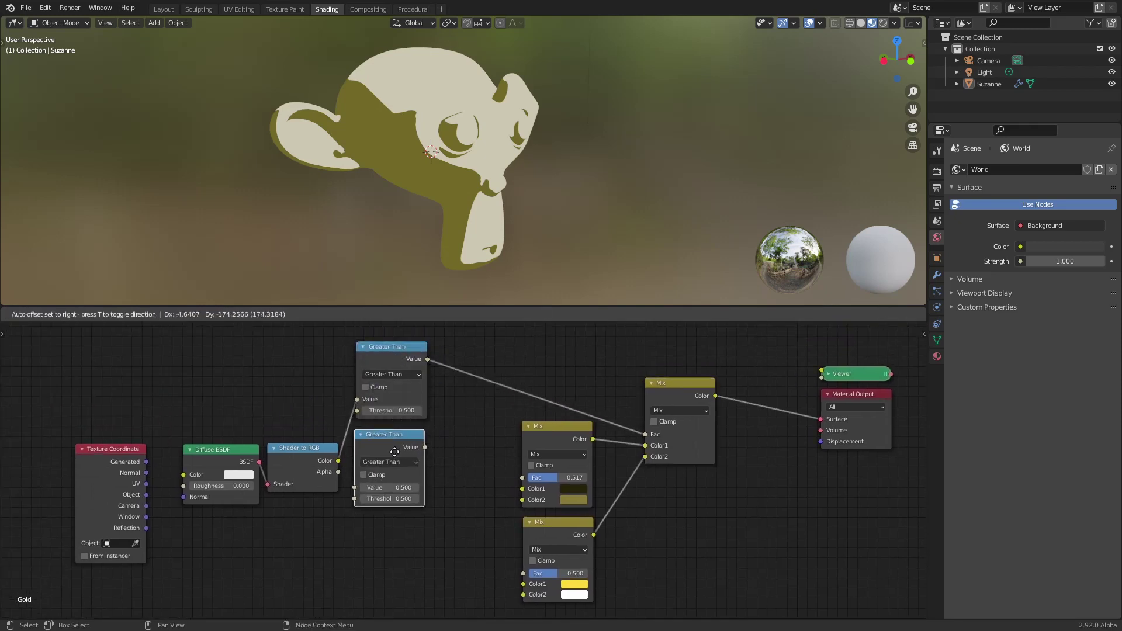
click(395, 458)
middle_drag(471, 468, 507, 439)
drag(424, 409, 427, 407)
key(shift+d)
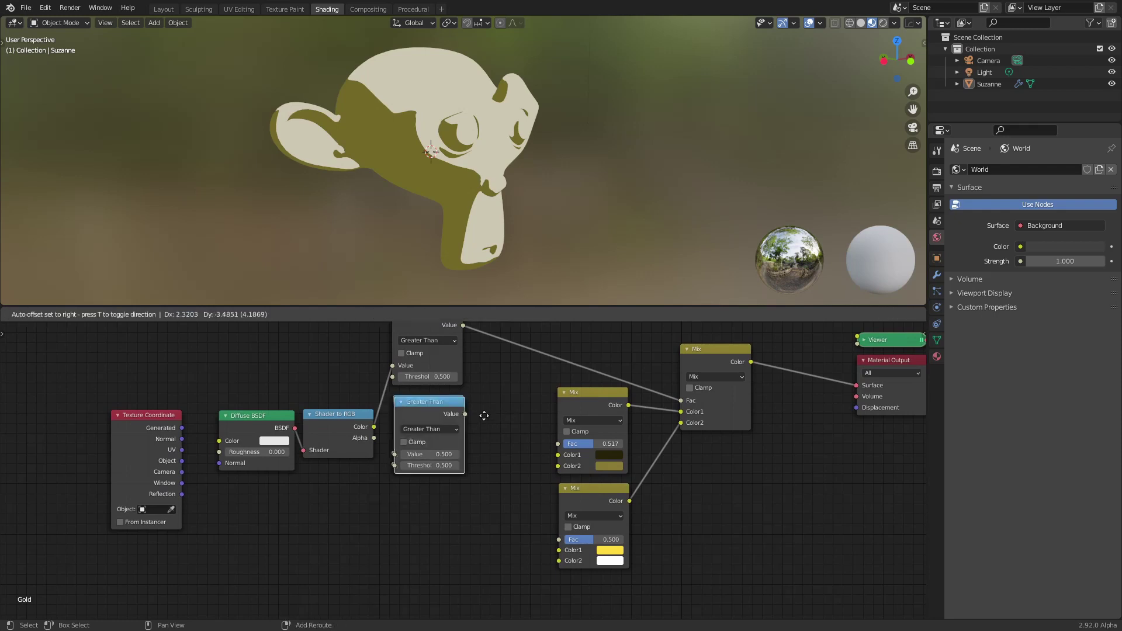
right_click(485, 521)
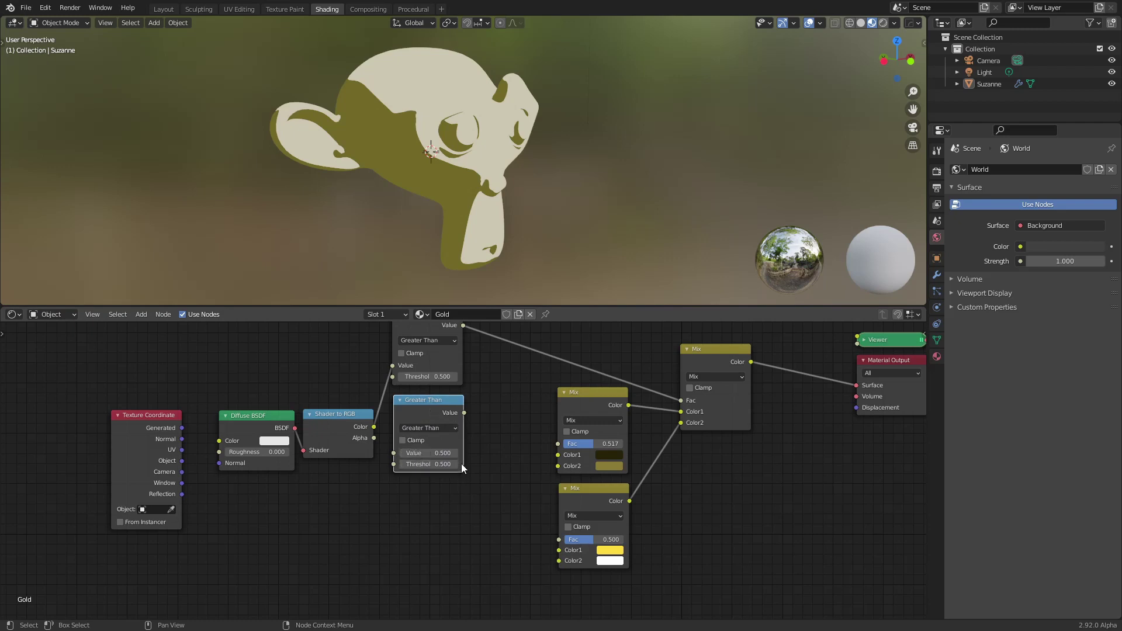
middle_drag(508, 426, 504, 447)
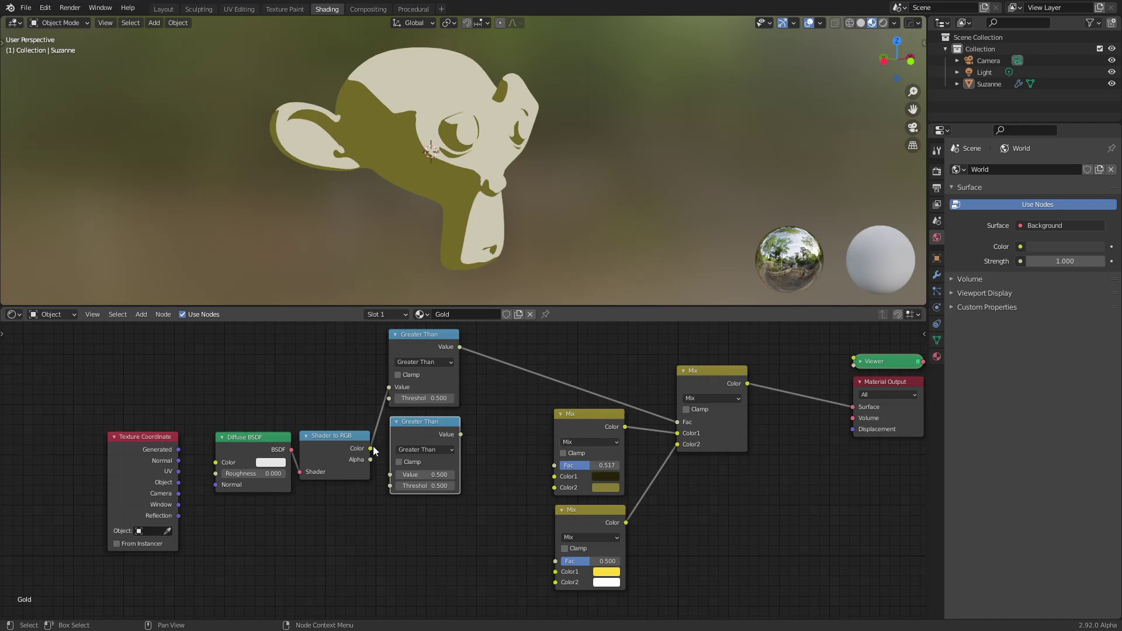
Link Shader to RGB's Color to the copied Greater Than's Value and set its Threshold to 0.25.
drag(412, 434, 399, 473)
scroll(437, 498, up, 1)
click(435, 487)
text(0.5)
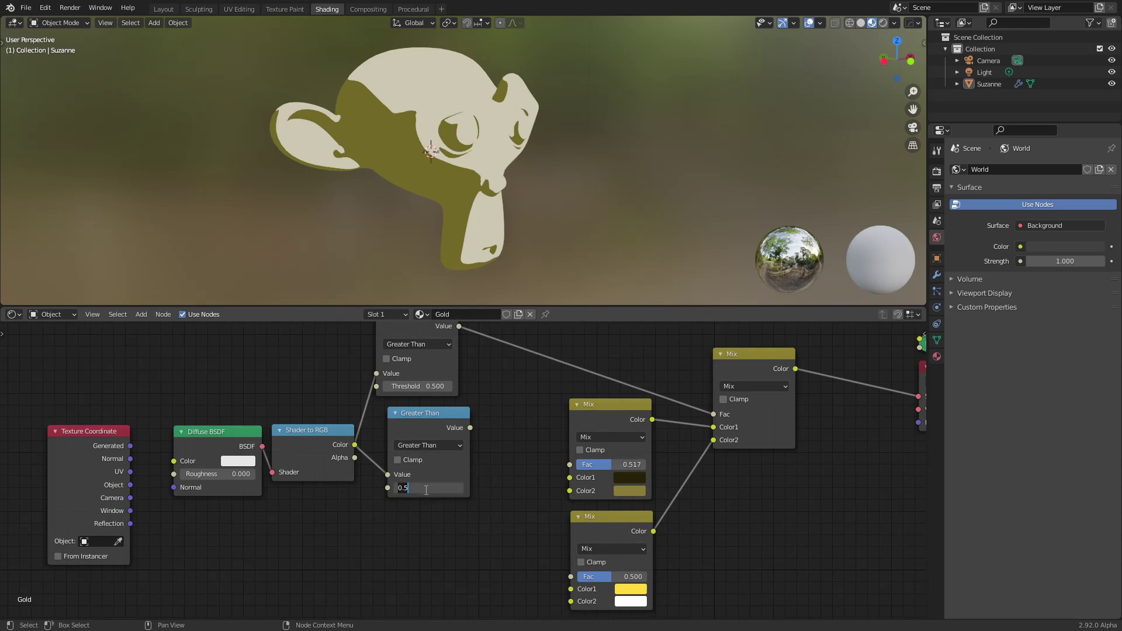
key(BackSpace)
key(BackSpace)
text(25)
key(Return)
Link the 0.25 Greater Than's output to the upper stacked Mix's Fac and align the node under the first Greater Than.
drag(470, 428, 571, 464)
drag(439, 415, 429, 413)
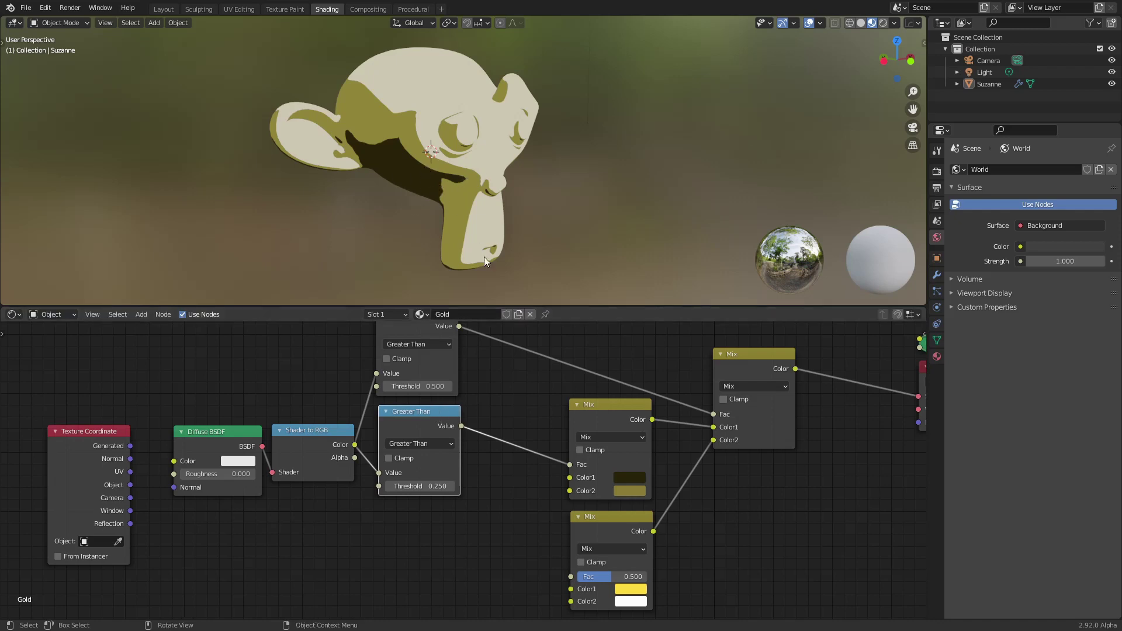
middle_drag(478, 455, 528, 456)
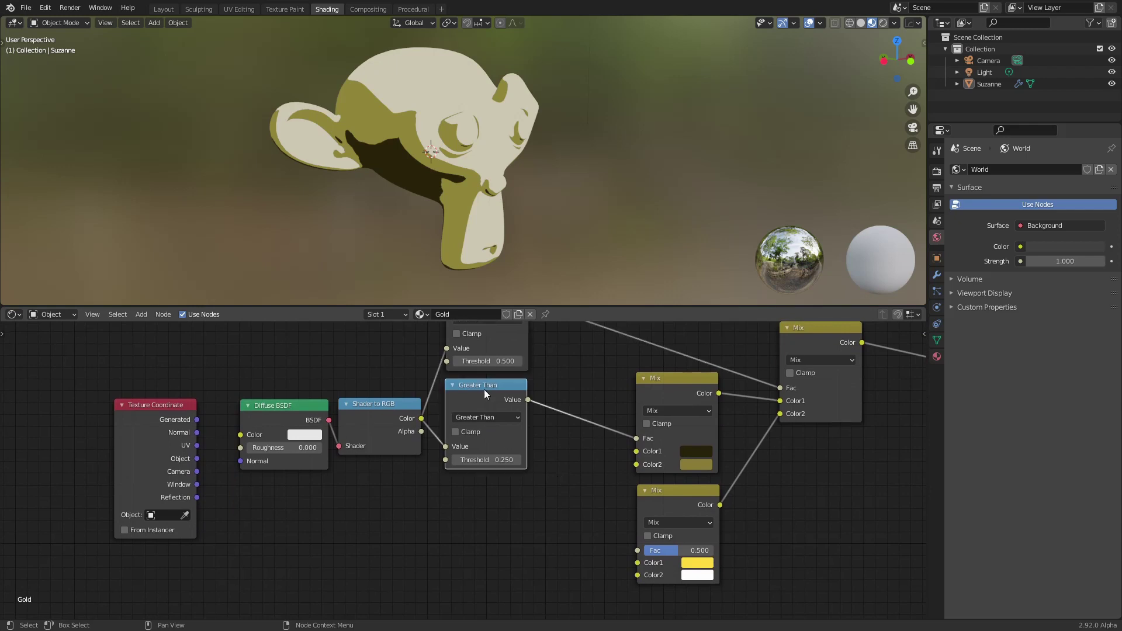
Duplicate the 0.25 Greater Than node below itself and link Shader to RGB's Color to the copy's Value.
key(shift+d)
click(490, 485)
middle_drag(565, 495, 568, 442)
drag(421, 361, 451, 495)
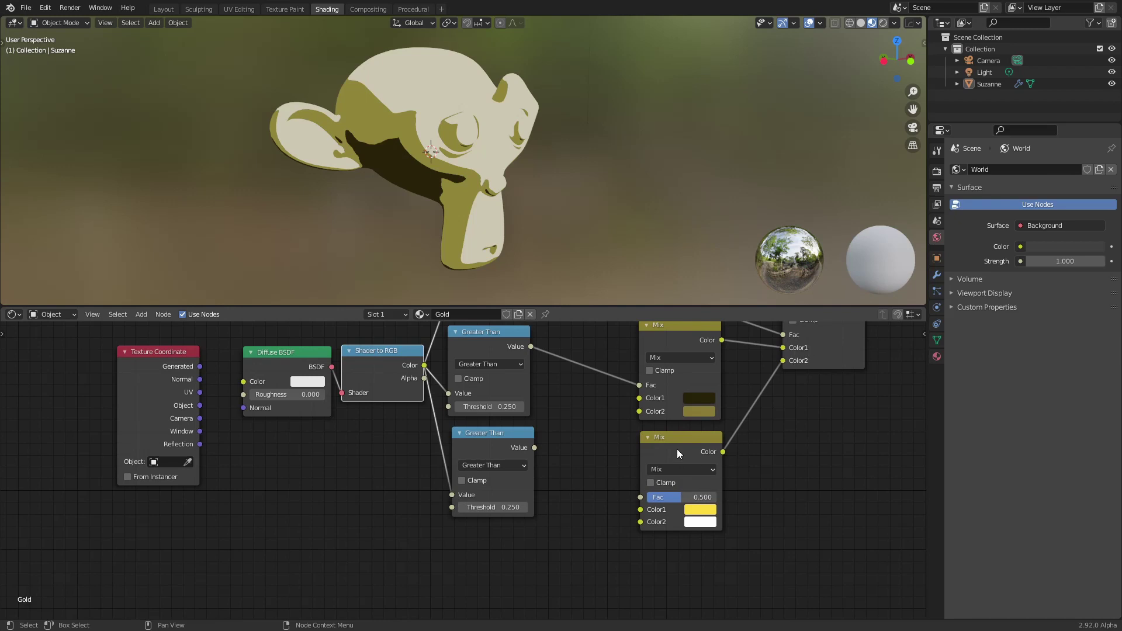
Set the lowest Greater Than's Threshold to 0.75 and link its output to the lower stacked Mix's Fac.
double_click(495, 508)
key(BackSpace)
key(BackSpace)
key(Return)
drag(535, 448, 641, 498)
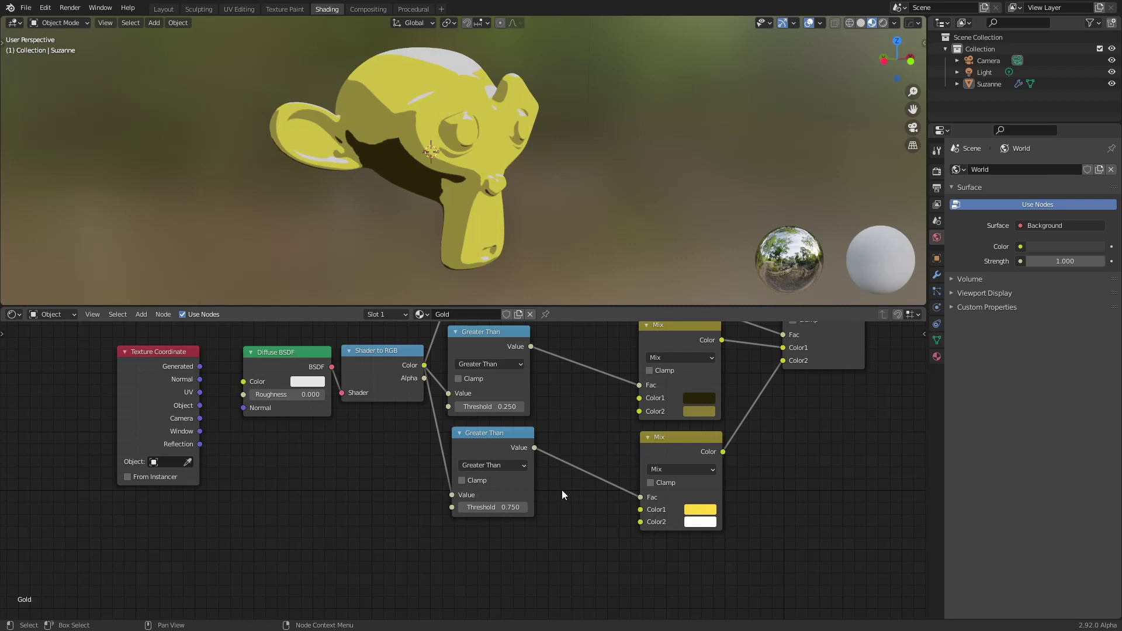
Link Texture Coordinate's Reflection output to Diffuse BSDF's Normal, and reposition the Texture Coordinate node.
scroll(584, 474, down, 1)
middle_drag(558, 274, 556, 161)
middle_drag(468, 191, 503, 150)
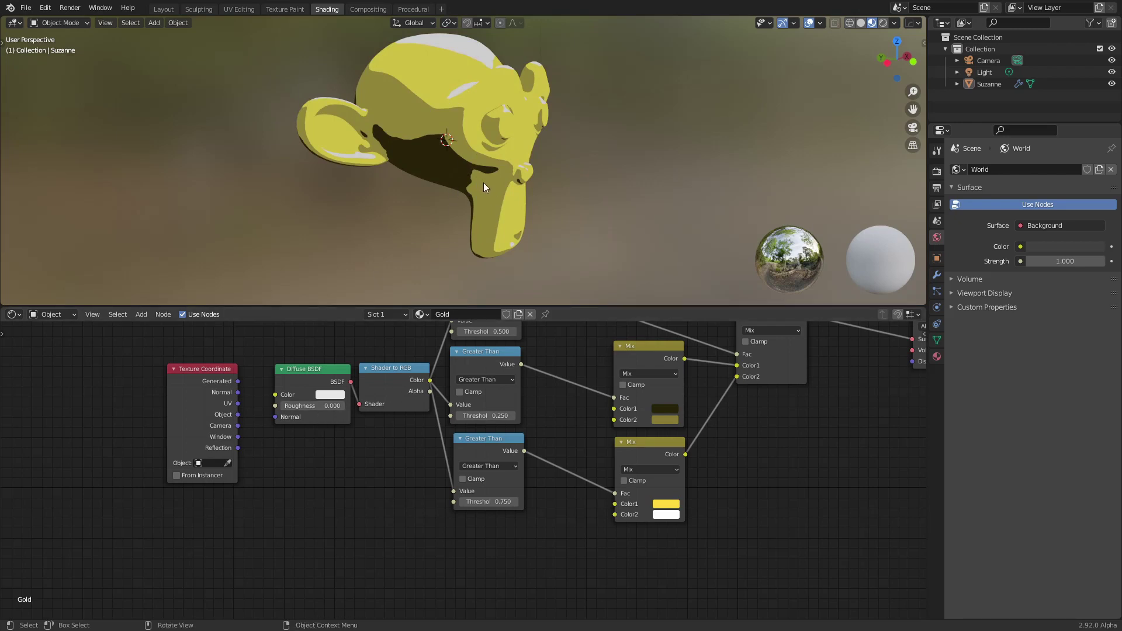
drag(211, 405, 162, 403)
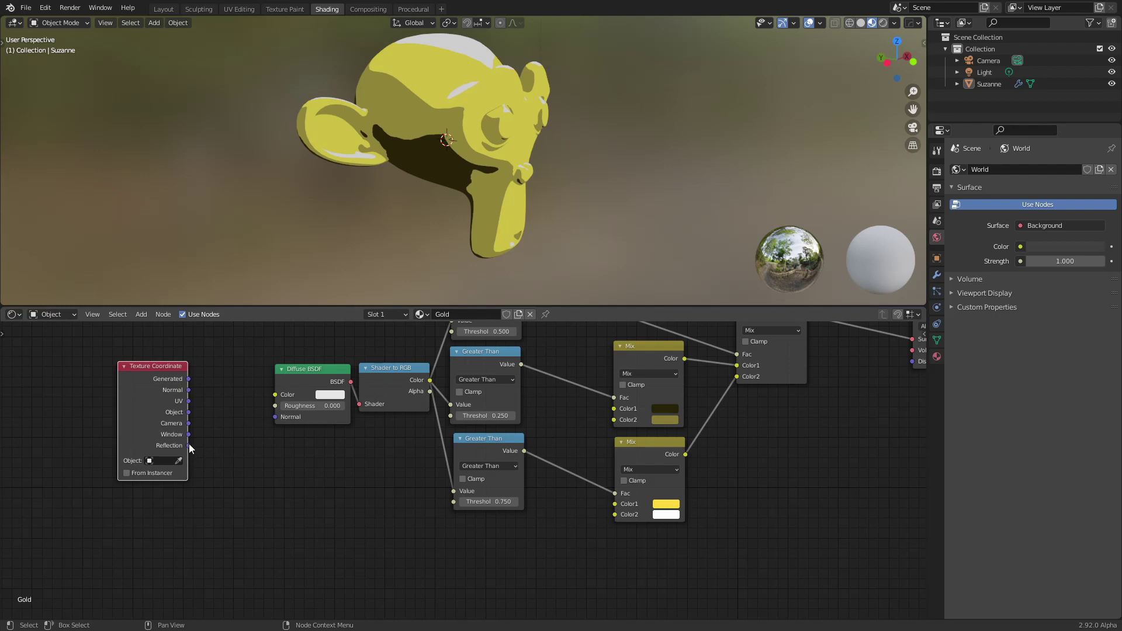
mouse_move(189, 445)
mouse_down()
mouse_move(219, 420)
mouse_move(279, 416)
mouse_up()
drag(173, 363, 205, 383)
Spread out the node tree, moving the output nodes outward and leaving a wide gap between Shader to RGB and the Greater Than nodes.
middle_drag(437, 176, 380, 159)
middle_drag(439, 136, 488, 143)
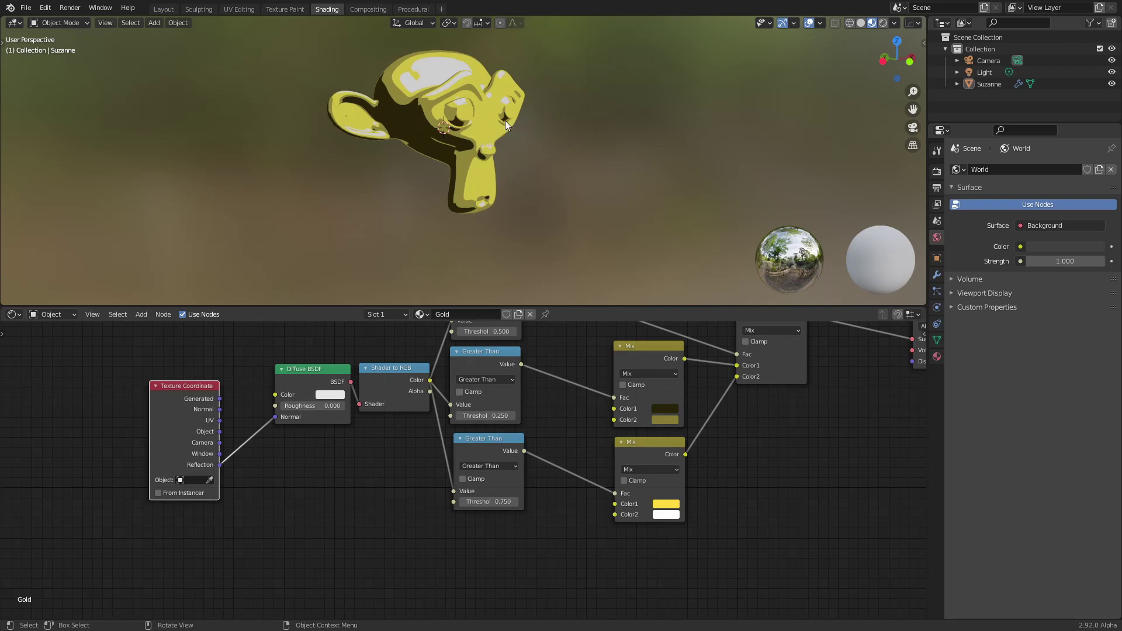
drag(194, 426, 127, 383)
scroll(356, 475, down, 6)
drag(249, 414, 197, 414)
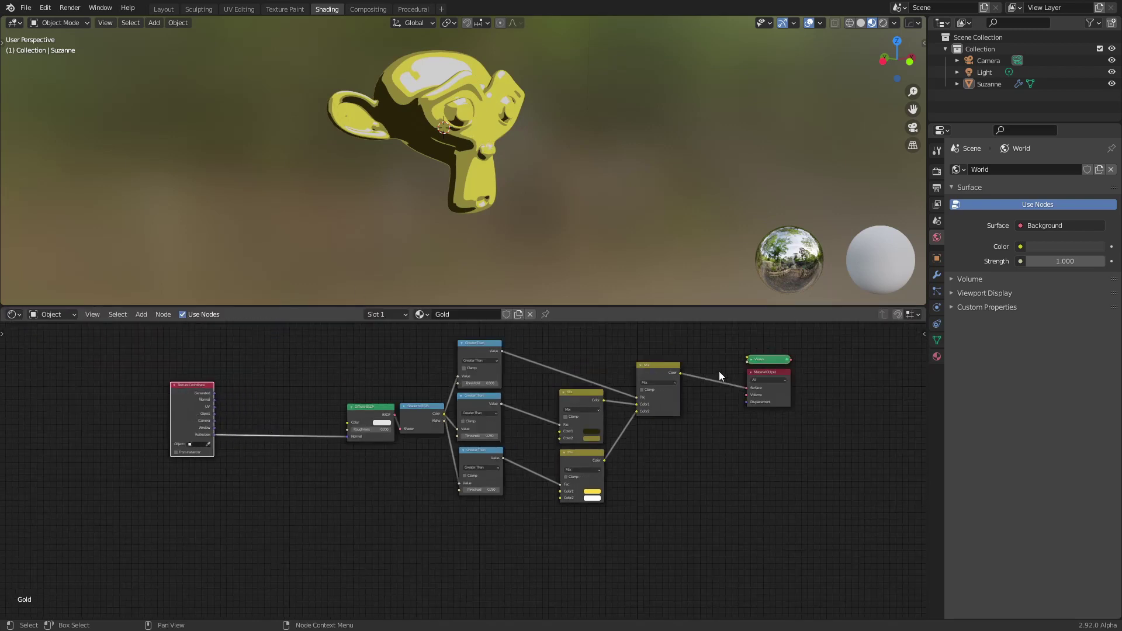
drag(721, 341, 800, 420)
drag(776, 370, 796, 367)
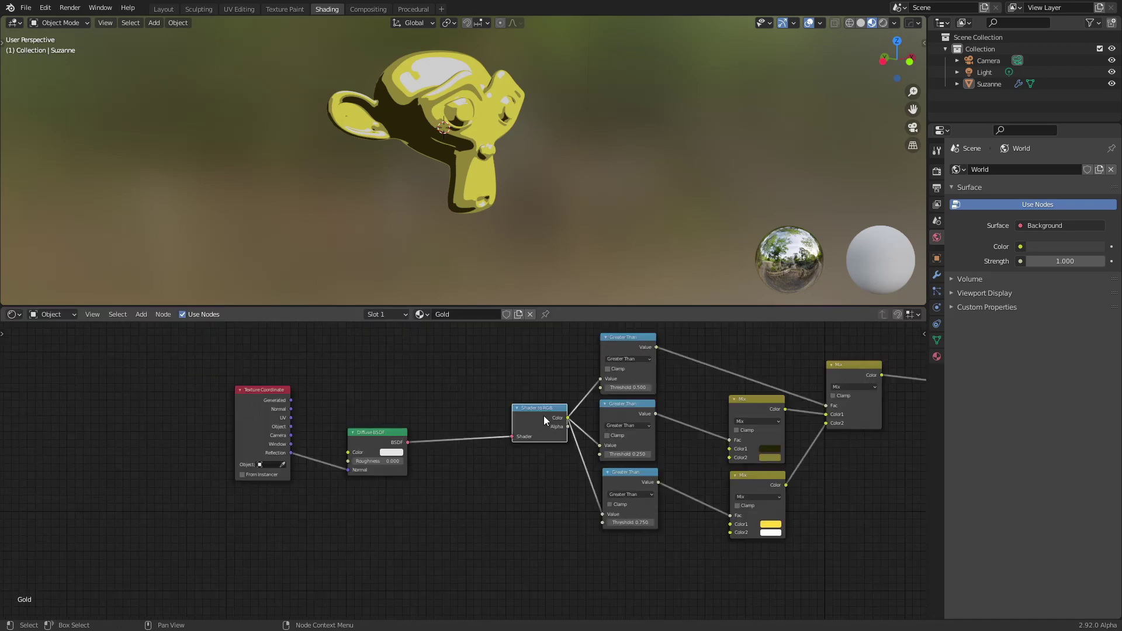
drag(543, 416, 453, 436)
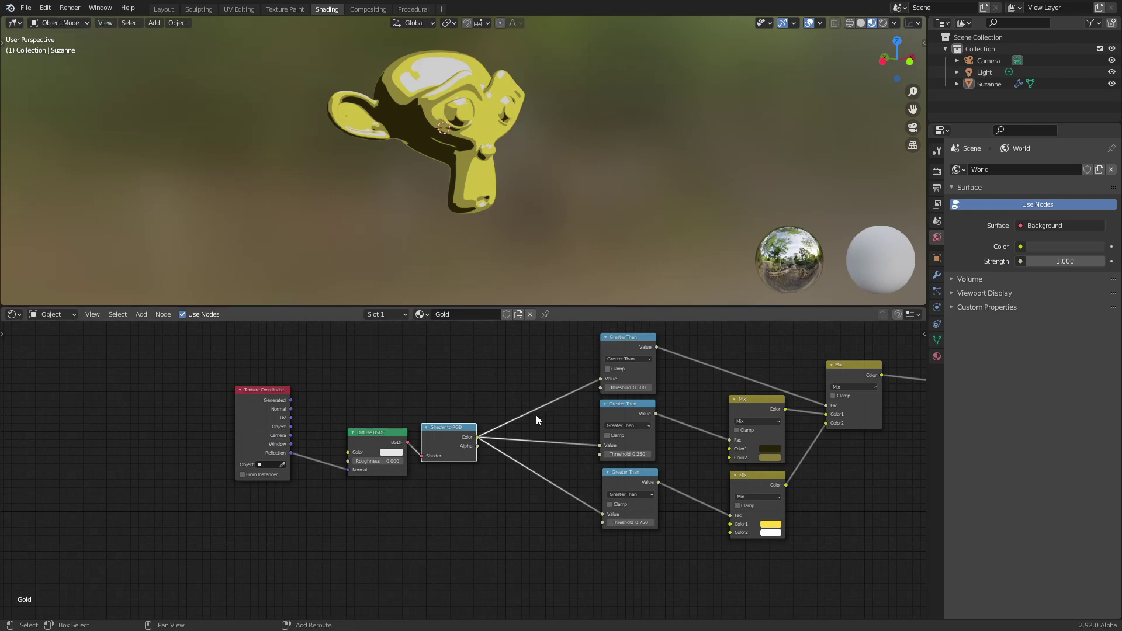
Add a reroute point across the three Shader to RGB Color links and place it just before the Greater Than nodes.
shift+right_drag(534, 412, 525, 511)
drag(519, 422, 550, 461)
key(g)
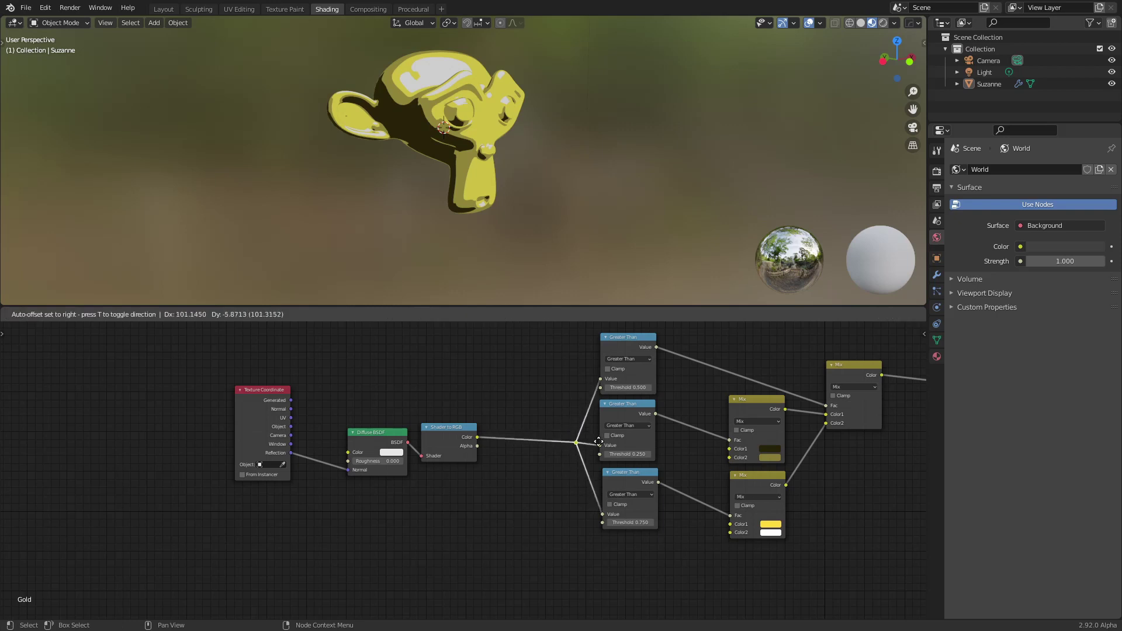
click(597, 437)
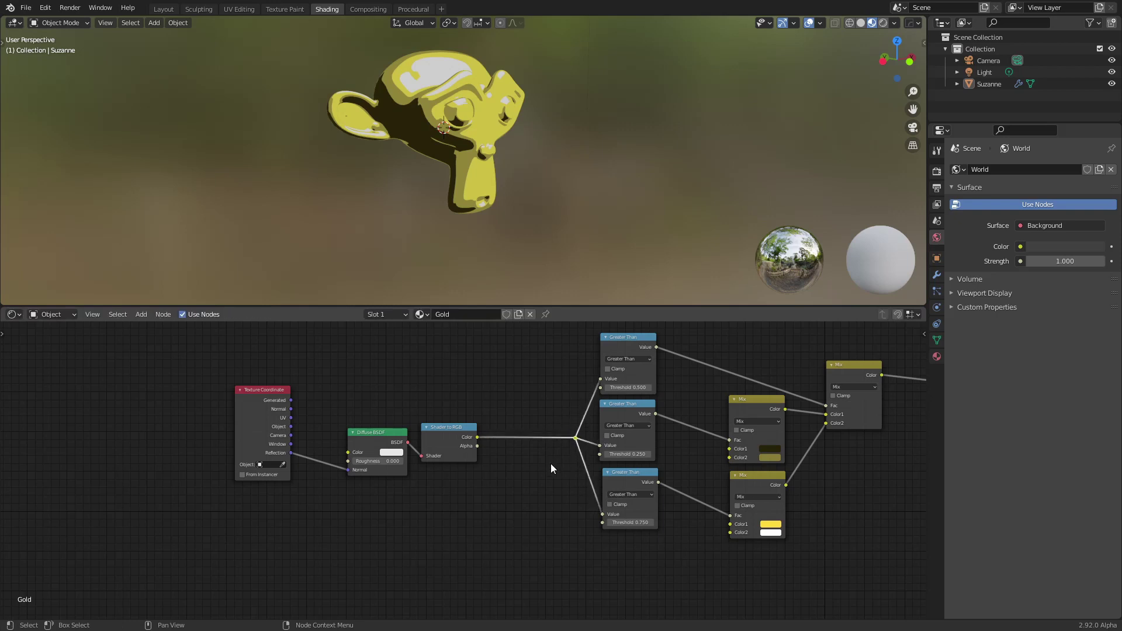
Duplicate the 0.500 Greater Than node and place the copy in the gap just below the Shader to RGB link.
click(625, 342)
key(shift+d)
click(520, 465)
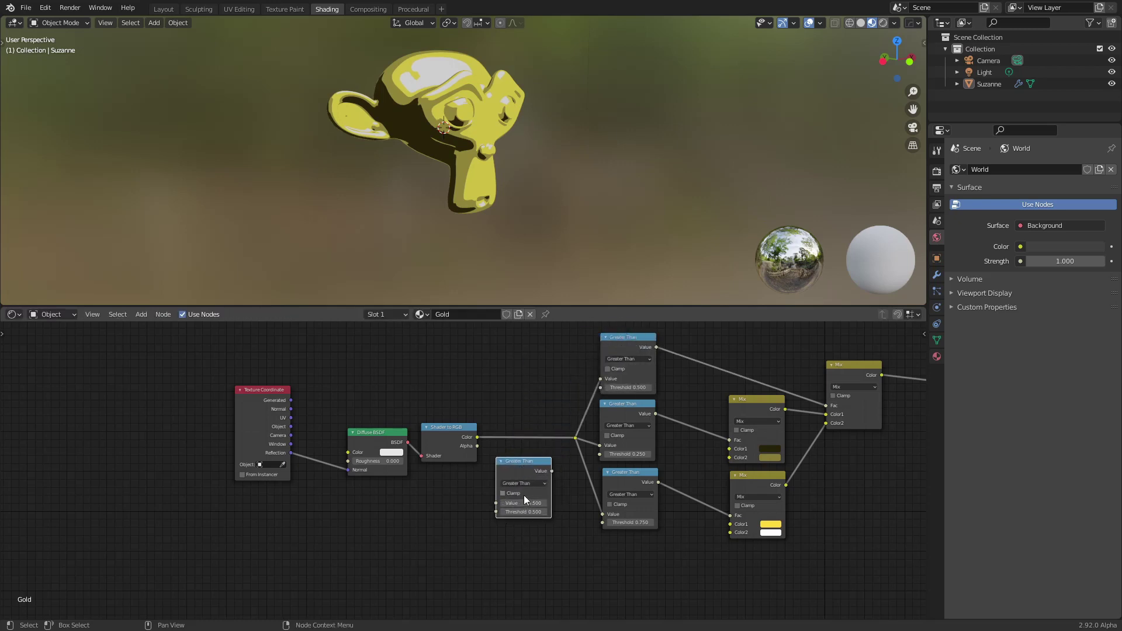
Switch the copied Math node to Multiply with 0.920, insert it after Shader to RGB, and move Texture Coordinate closer to Diffuse BSDF.
click(524, 483)
click(528, 520)
mouse_move(521, 472)
mouse_down()
mouse_move(521, 440)
mouse_move(548, 472)
mouse_move(594, 473)
mouse_up()
scroll(488, 510, down, 4)
drag(320, 444, 333, 468)
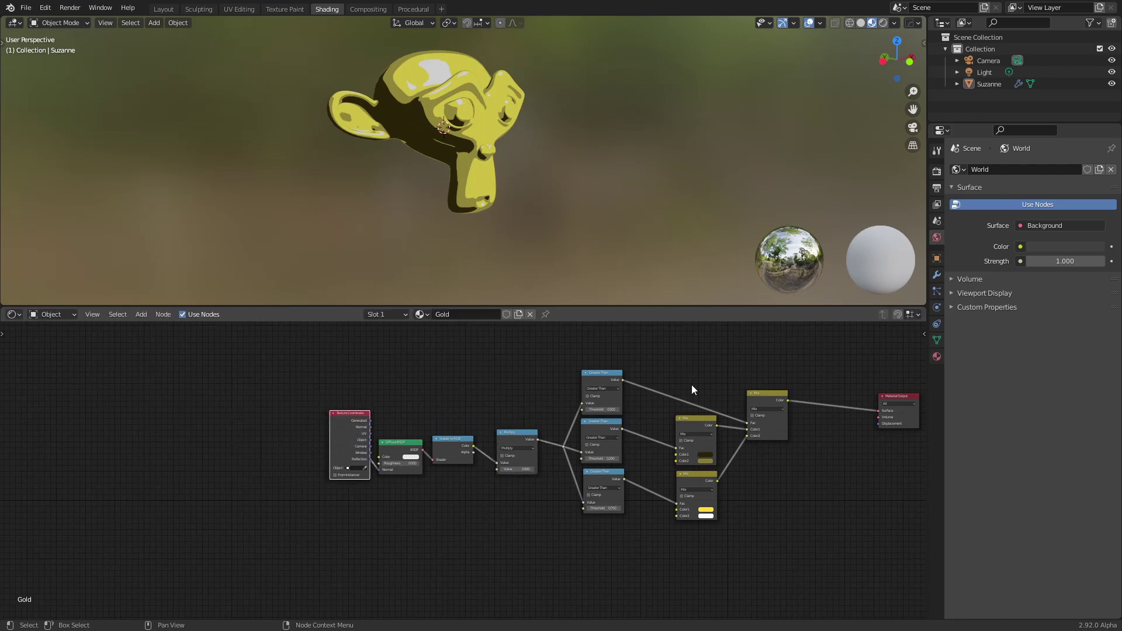
Select all nodes except Material Output and combine them into a node group.
drag(277, 355, 815, 564)
middle_drag(808, 527, 776, 528)
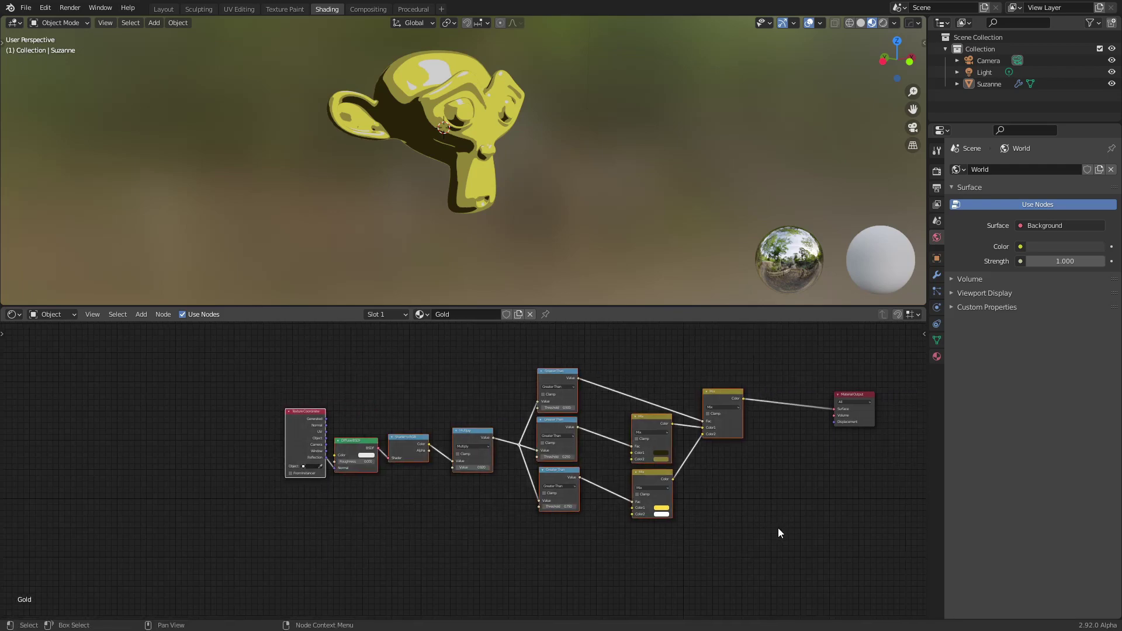
key(ctrl+g)
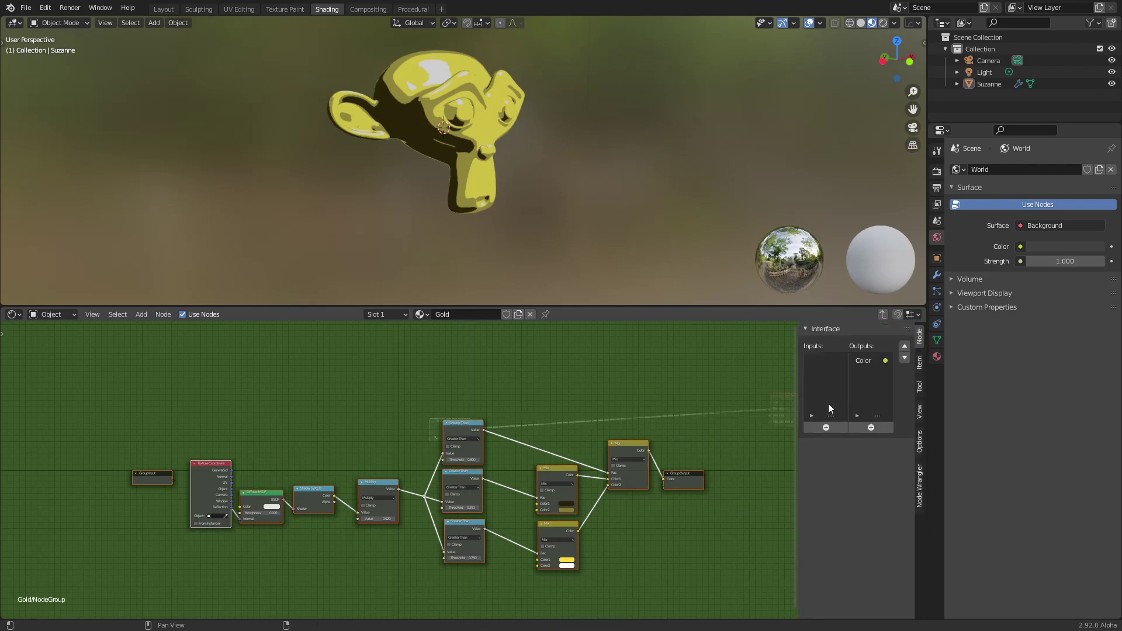
Move the Group Input node into the open space below Texture Coordinate.
scroll(576, 406, down, 4)
middle_drag(578, 403, 634, 380)
scroll(402, 471, up, 2)
scroll(402, 471, up, 3)
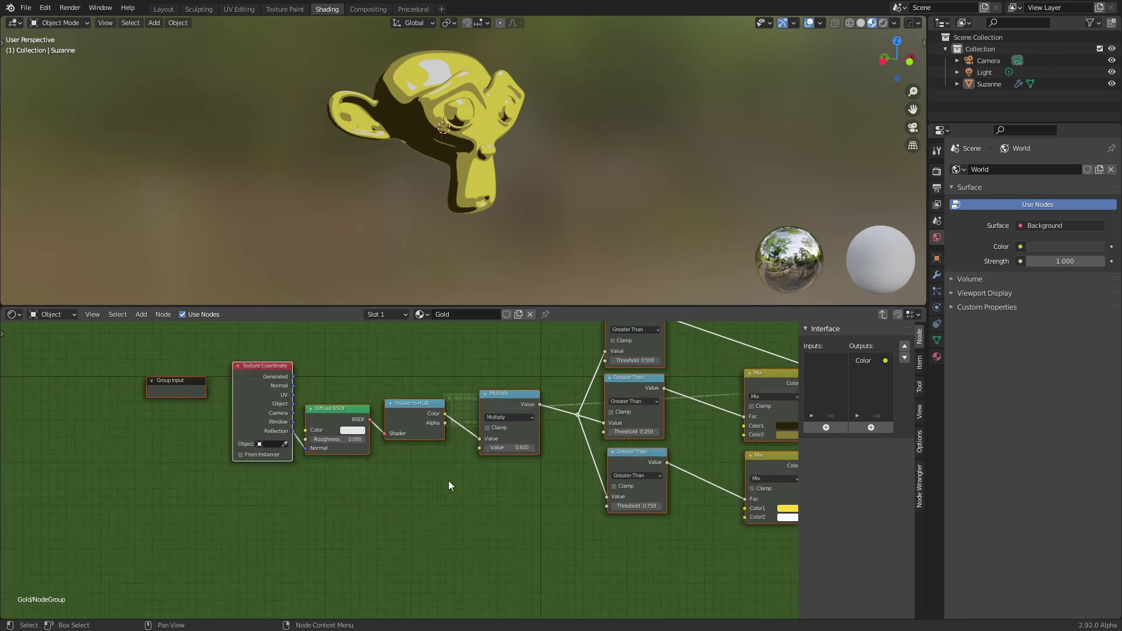
key(g)
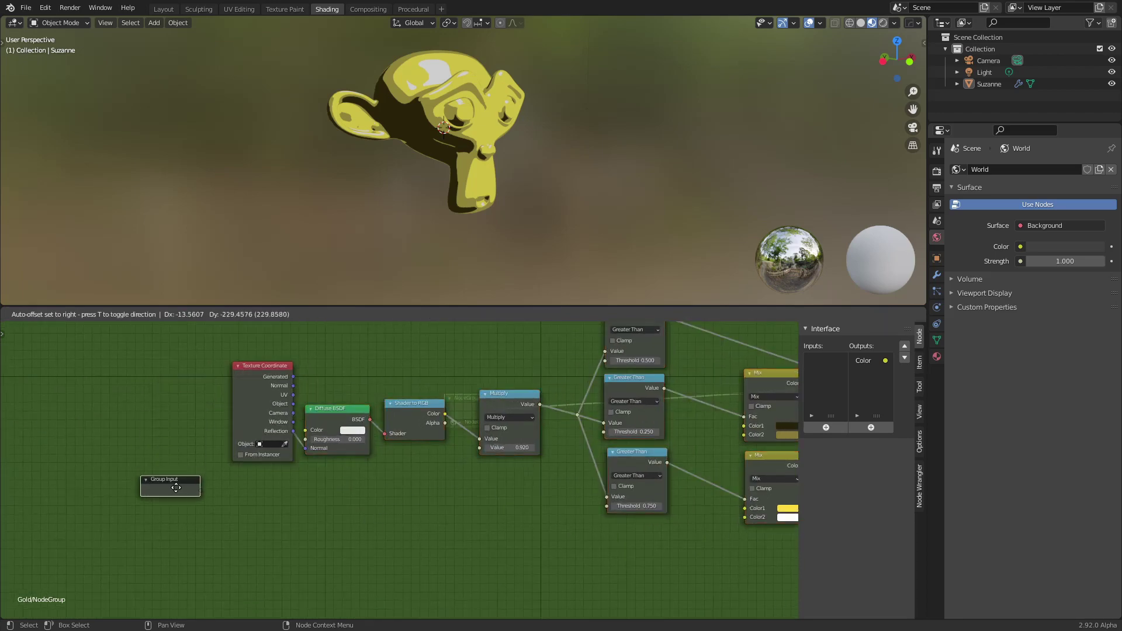
click(173, 487)
scroll(372, 487, down, 1)
middle_drag(414, 493, 329, 481)
drag(95, 477, 152, 496)
middle_drag(233, 516, 251, 467)
Expose Color1 and Color2 of the two gold-tone Mix nodes as four inputs on Group Input.
drag(650, 370, 205, 452)
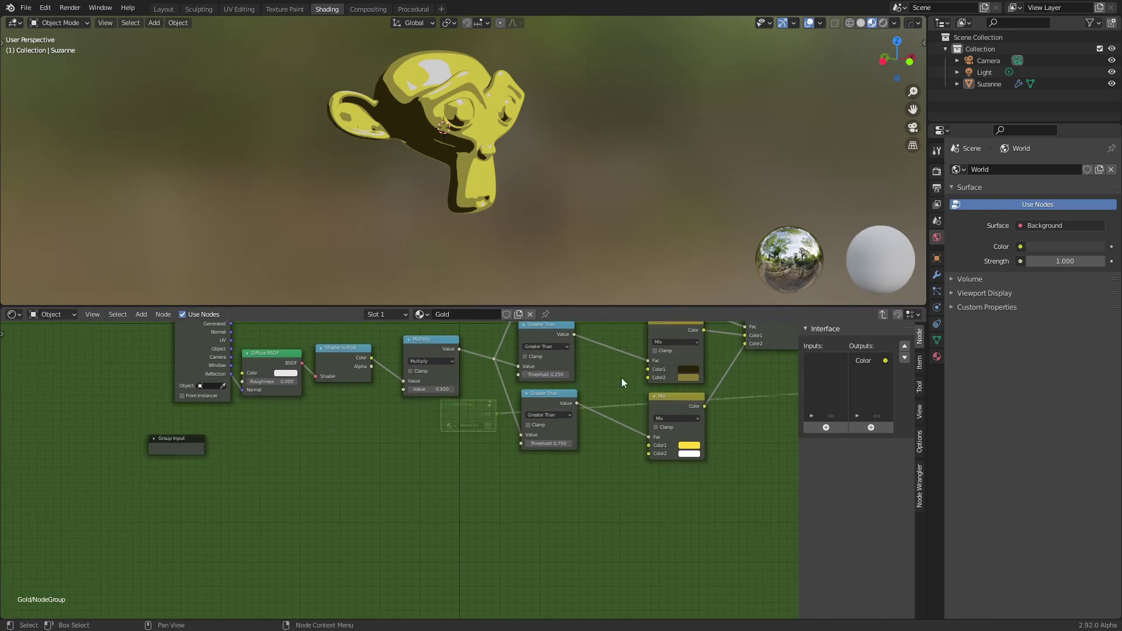
drag(648, 369, 206, 451)
drag(646, 378, 205, 457)
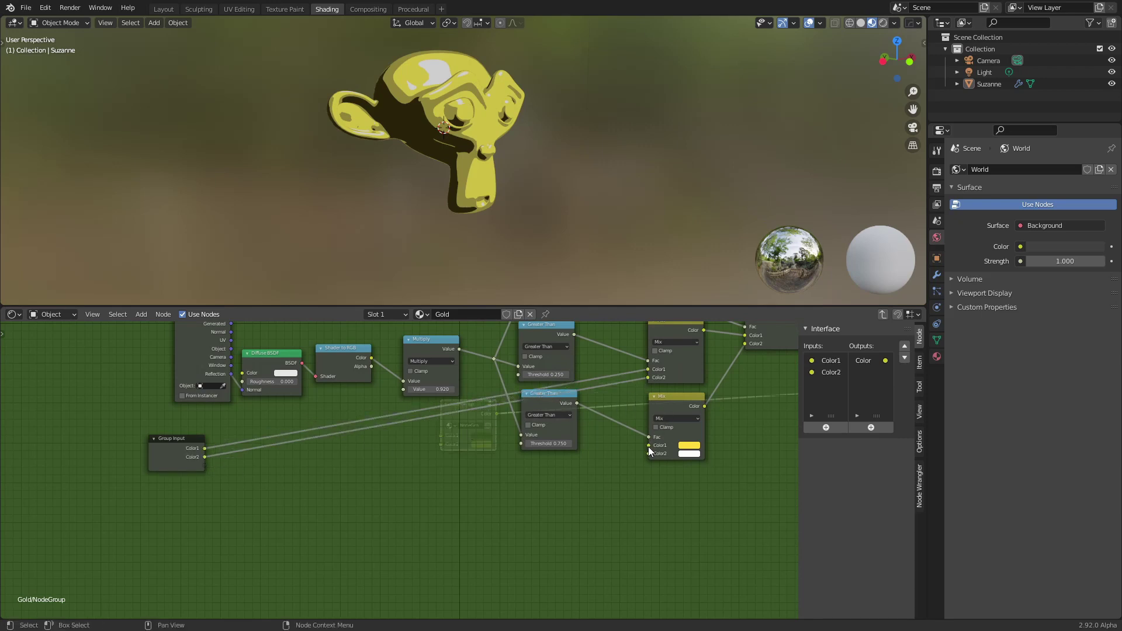
drag(648, 445, 205, 466)
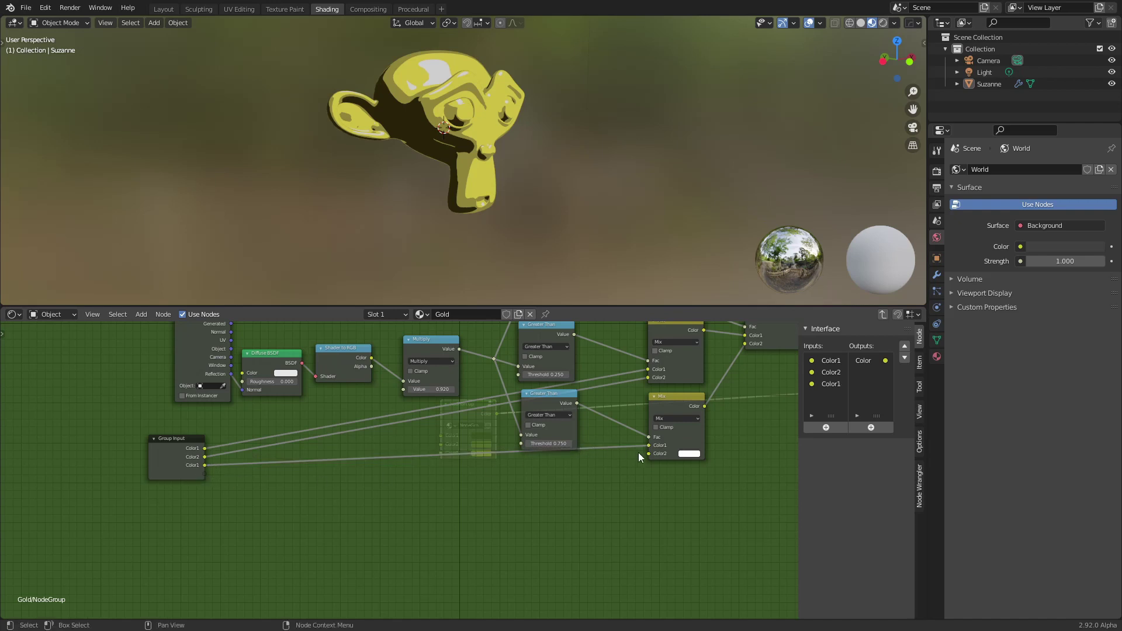
drag(648, 453, 204, 473)
click(830, 362)
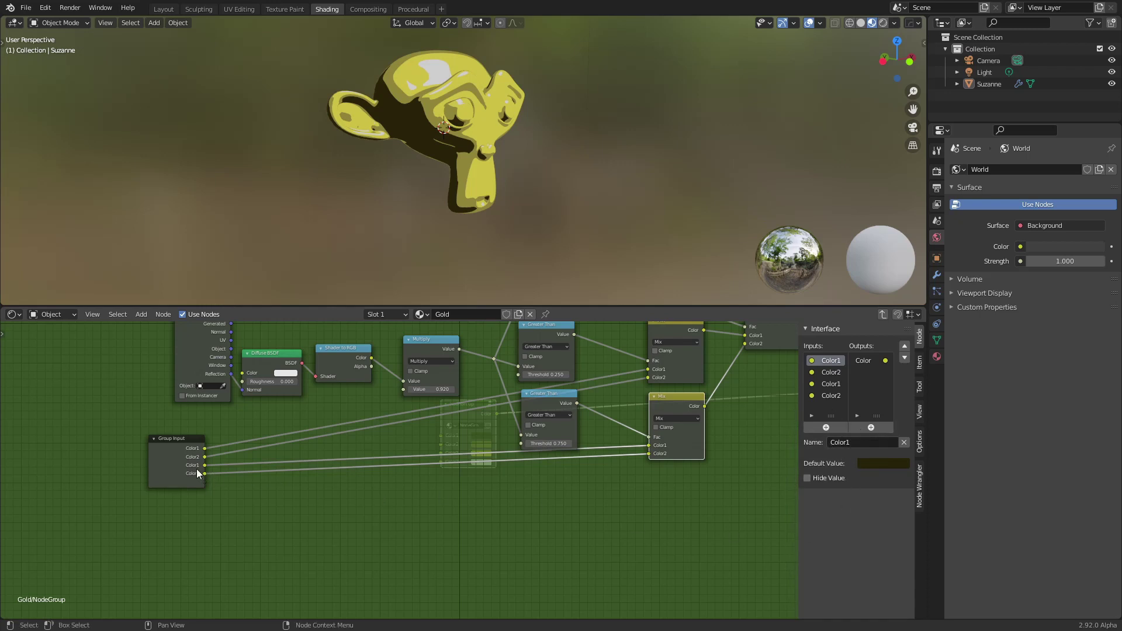
Expose the Multiply node's second value on Group Input and rename that group input Brightness.
drag(197, 468, 226, 478)
drag(403, 390, 233, 492)
click(829, 408)
click(863, 442)
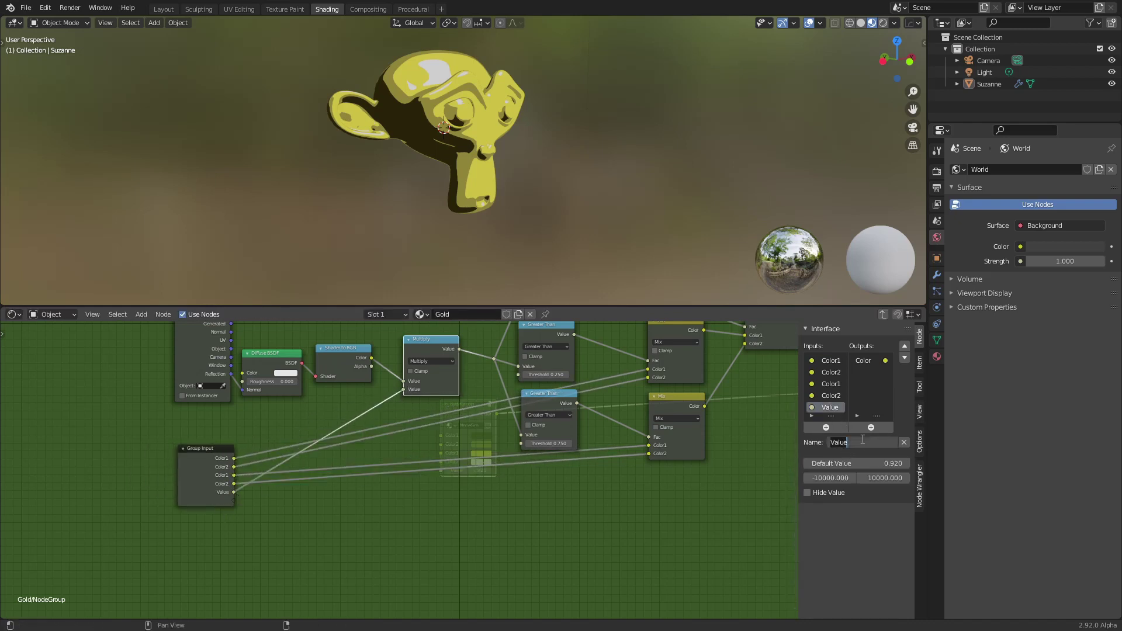
text(Brightness)
Limit the Brightness input to a range of 0.100 to 3.000, then set Brightness to 0.930 on the group node.
click(820, 479)
text(0.100)
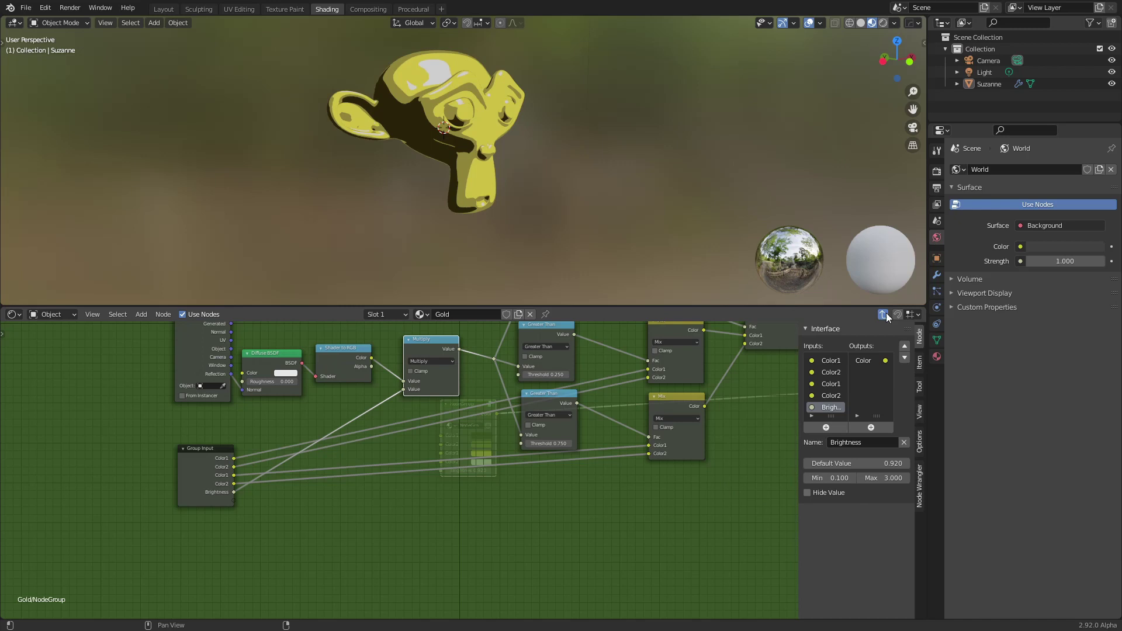
click(883, 314)
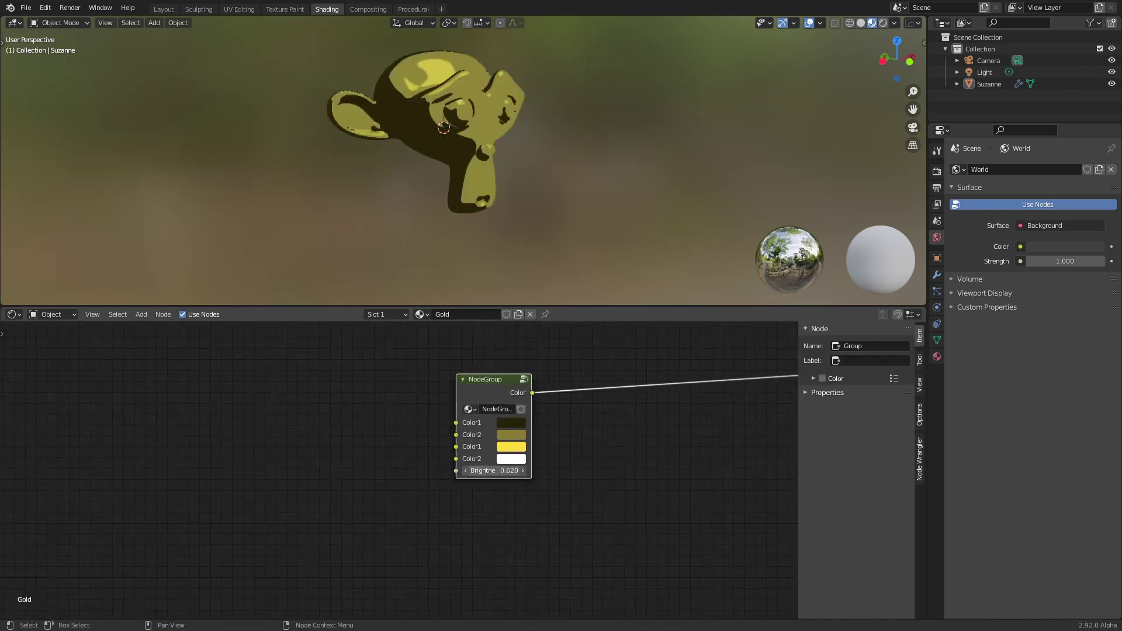
mouse_move(494, 470)
mouse_down()
mouse_move(550, 470)
mouse_move(480, 470)
mouse_up()
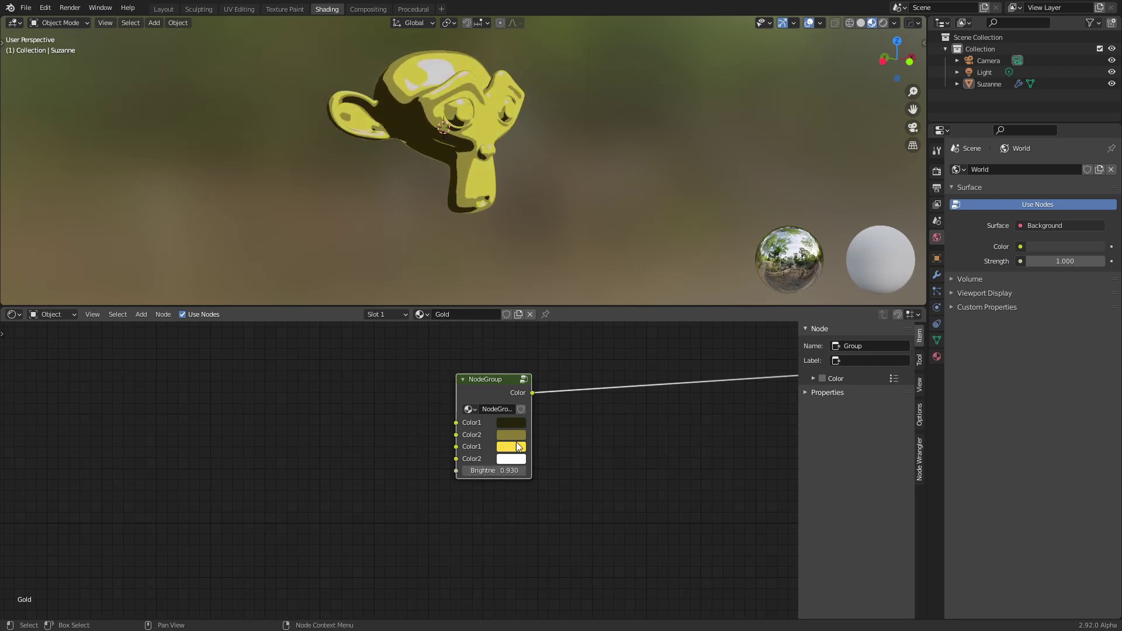
Reopen the node group, move Group Input up beneath Texture Coordinate and shift Multiply closer to Shader to RGB.
click(525, 378)
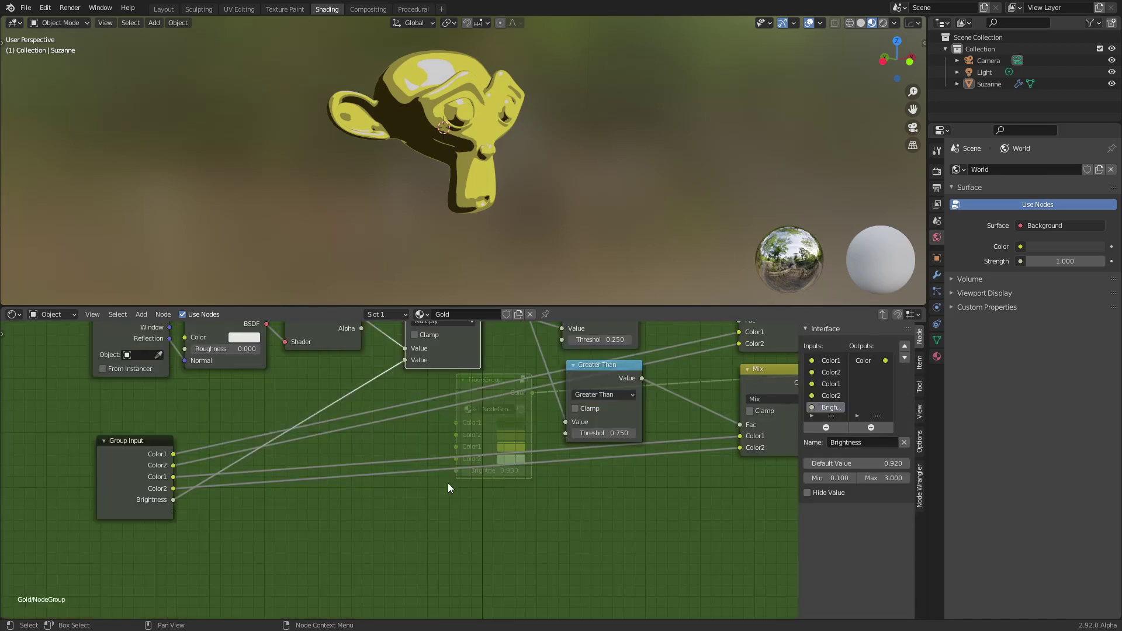
scroll(421, 485, down, 3)
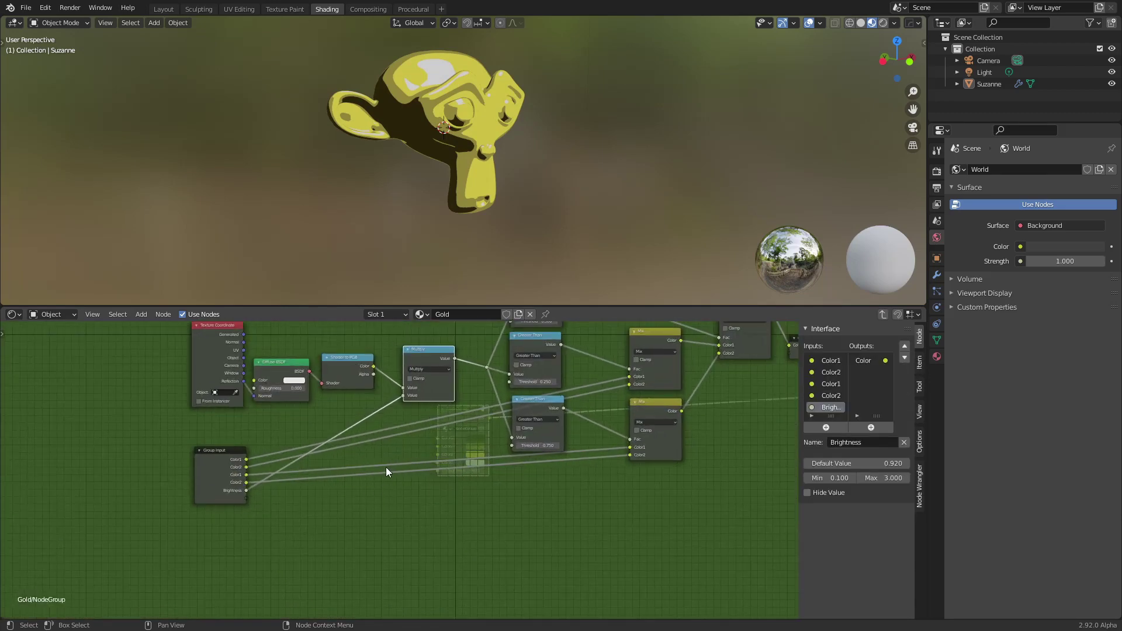
drag(218, 460, 213, 429)
middle_drag(347, 468, 338, 510)
drag(420, 394, 398, 390)
middle_drag(379, 503, 362, 524)
drag(490, 467, 486, 469)
scroll(477, 387, up, 1)
Expose the thresholds of all three Greater Than nodes as inputs on Group Input.
drag(507, 362, 166, 550)
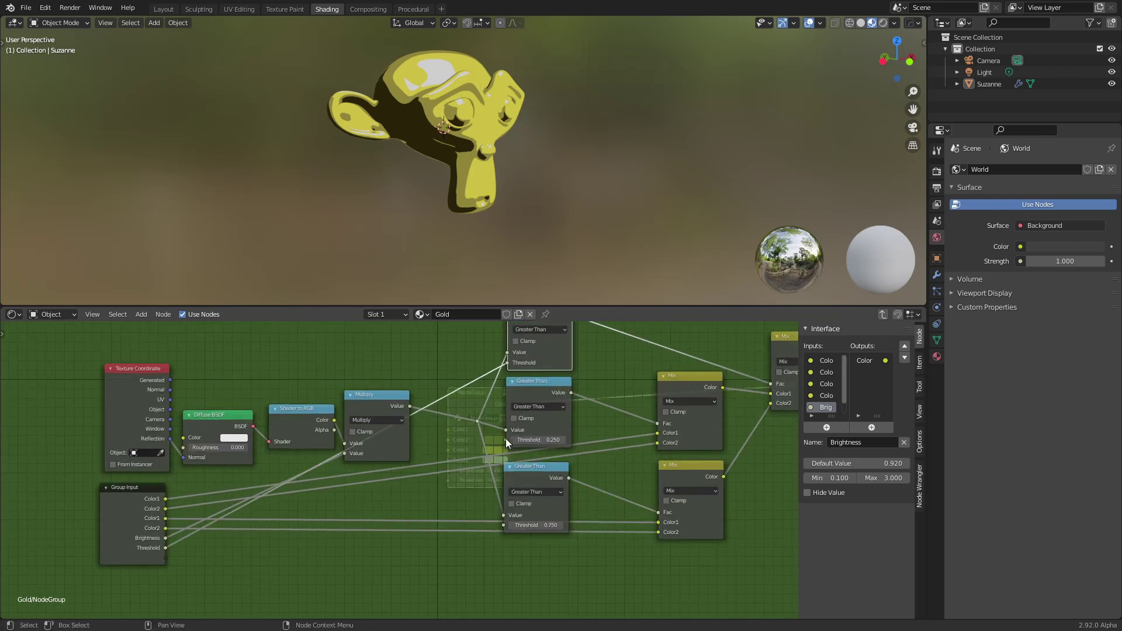
drag(506, 440, 166, 556)
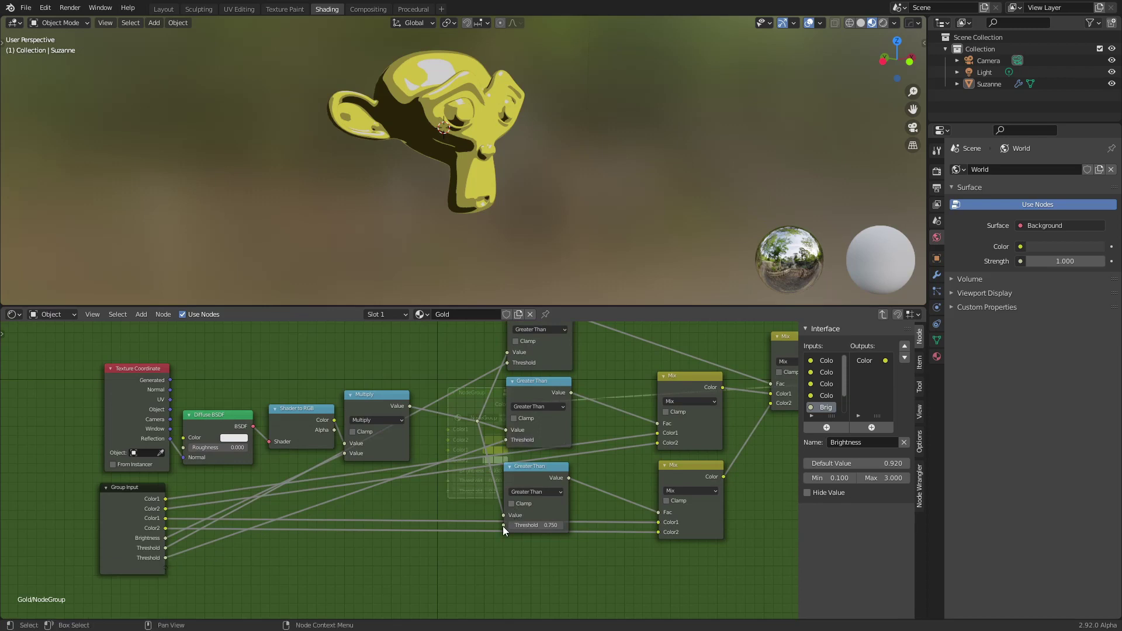
drag(502, 526, 164, 571)
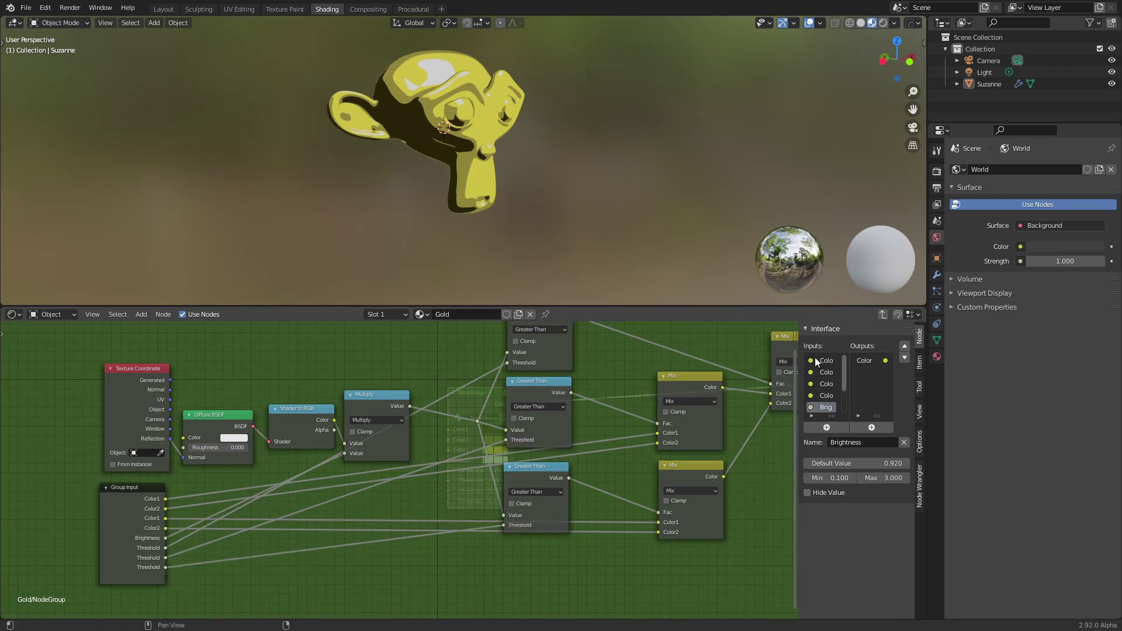
Exit the group and set Brightness to 0.990, the first Threshold to 0.290 and the second Threshold to 0.170 on the group node.
click(882, 315)
scroll(535, 502, up, 3)
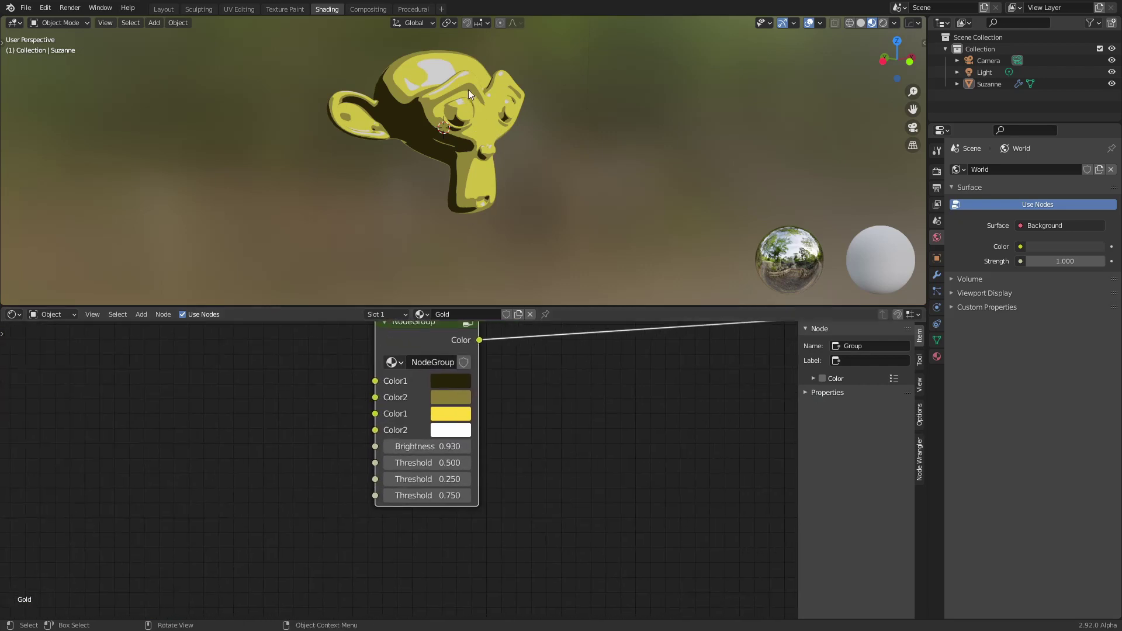
middle_drag(400, 74, 418, 91)
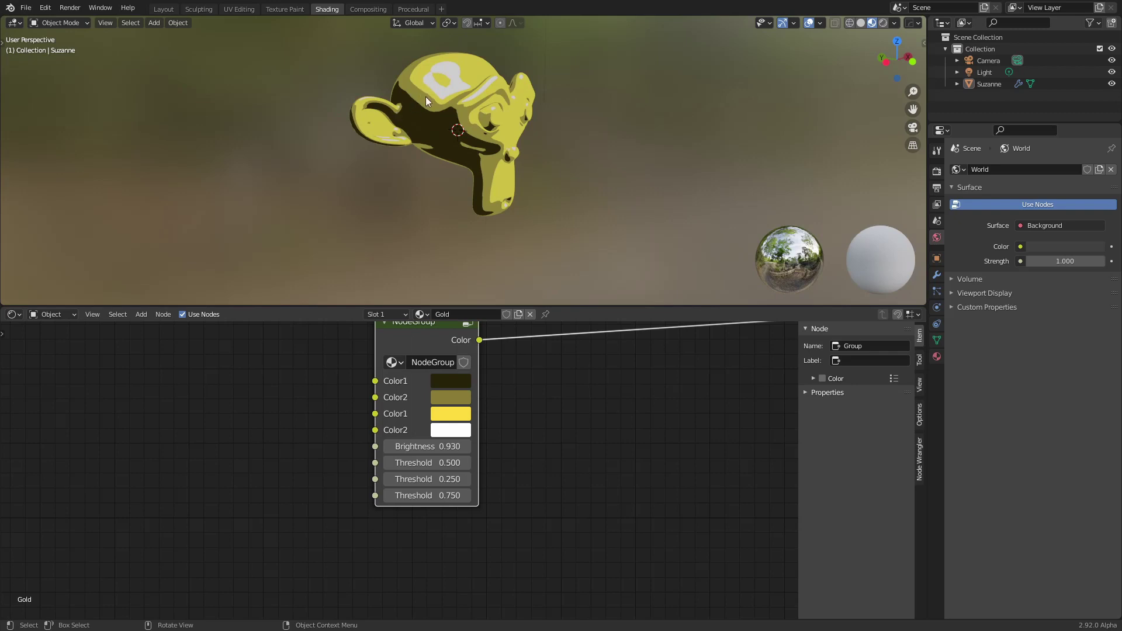
middle_drag(541, 441, 513, 459)
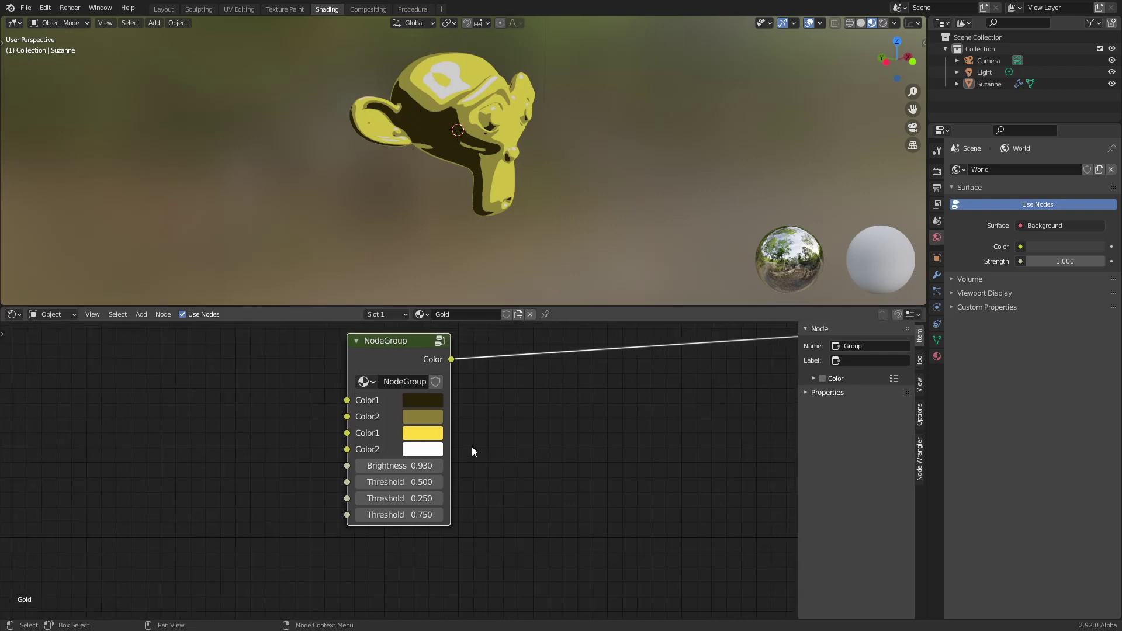
mouse_move(401, 466)
mouse_down()
mouse_move(429, 482)
mouse_move(381, 482)
mouse_move(375, 499)
mouse_move(388, 498)
mouse_up()
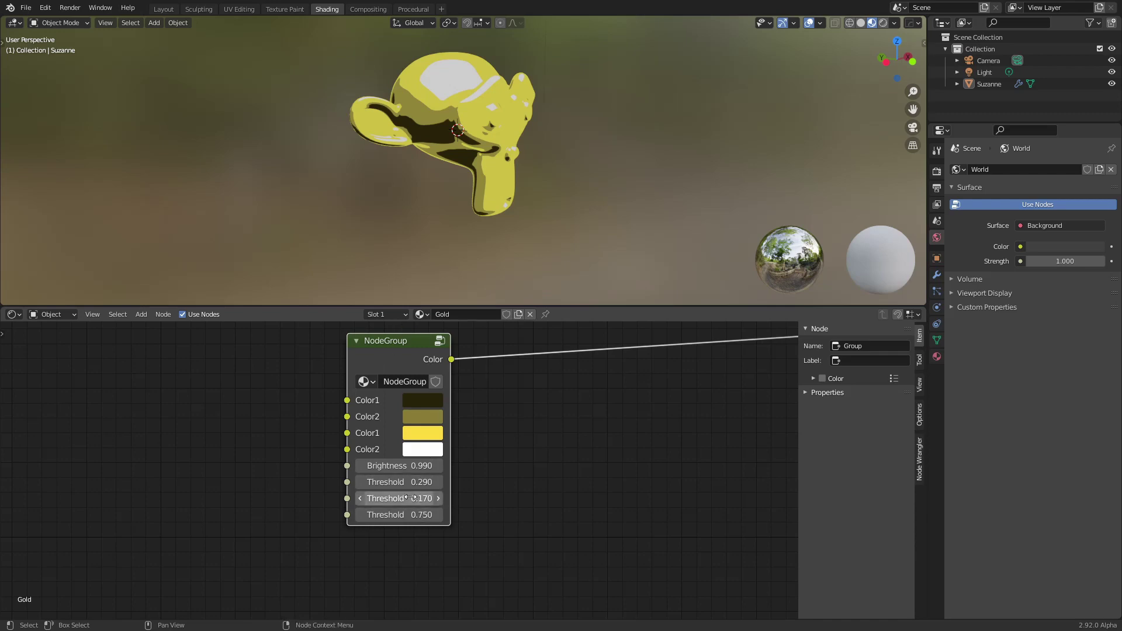
Reopen the node group, disconnect the Greater Than thresholds from Group Input and remove the three Threshold inputs.
key(Tab)
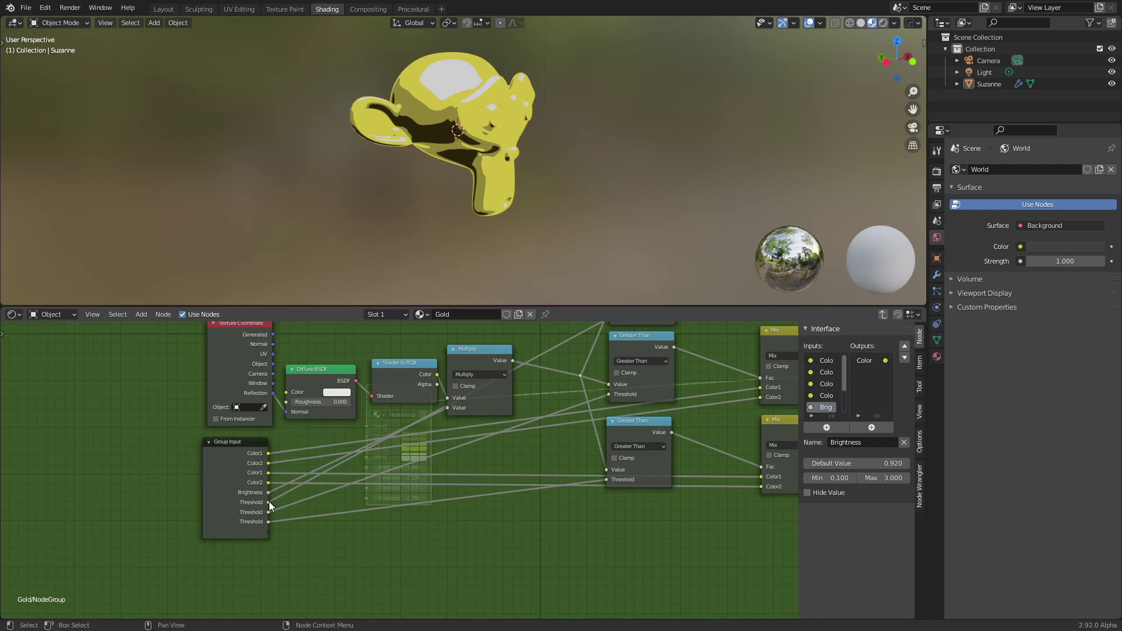
key(Home)
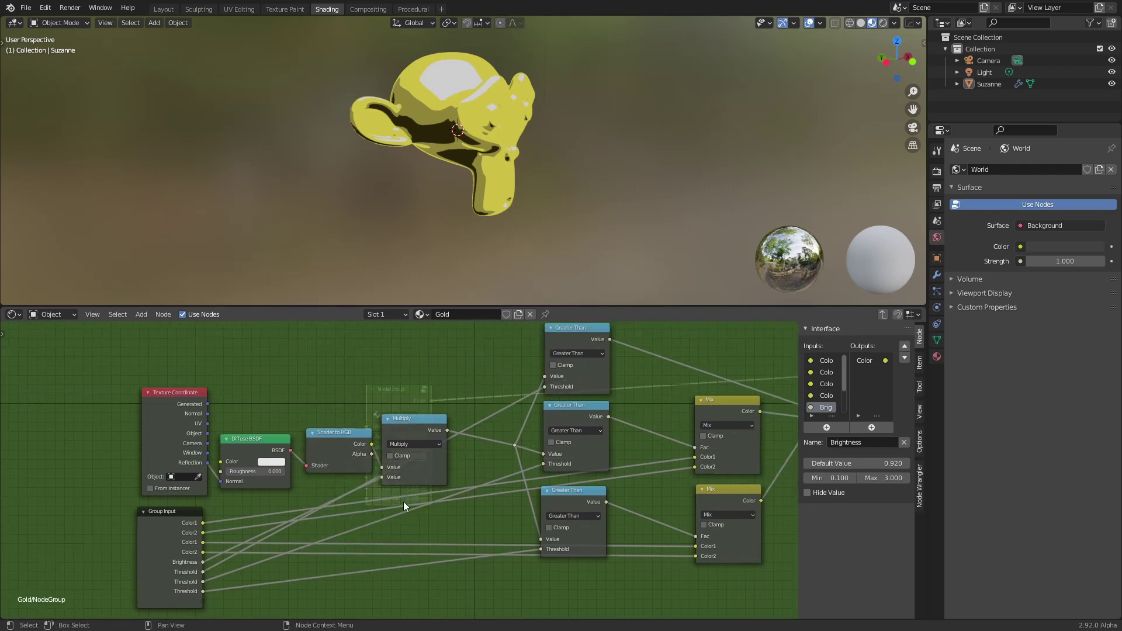
drag(544, 387, 519, 418)
drag(543, 463, 584, 526)
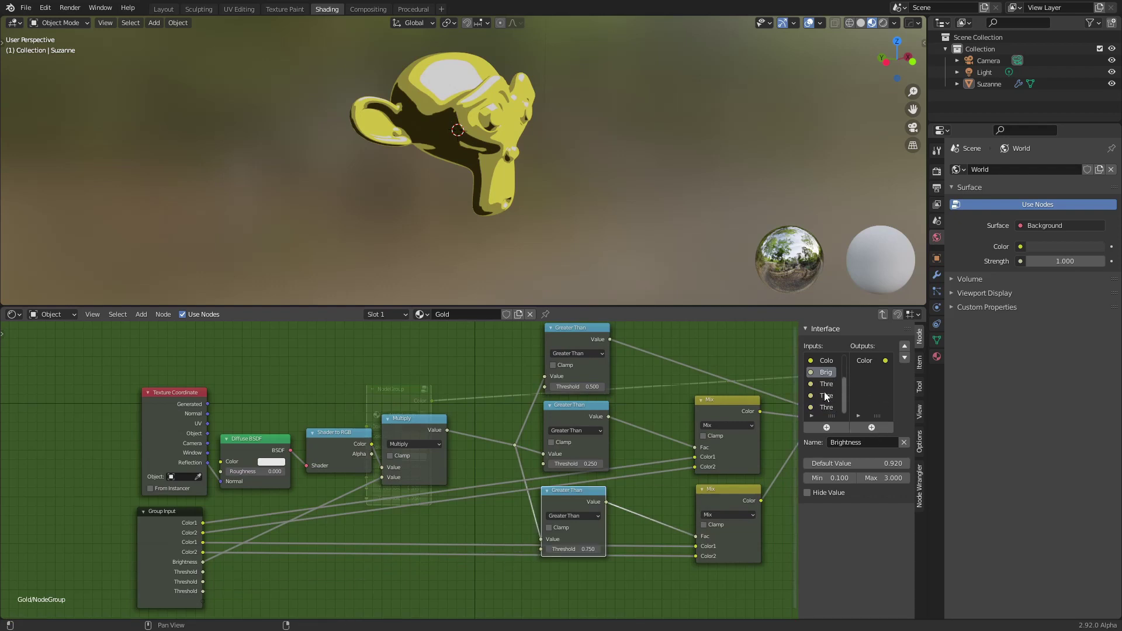
click(826, 385)
click(904, 442)
click(828, 399)
click(904, 442)
click(904, 442)
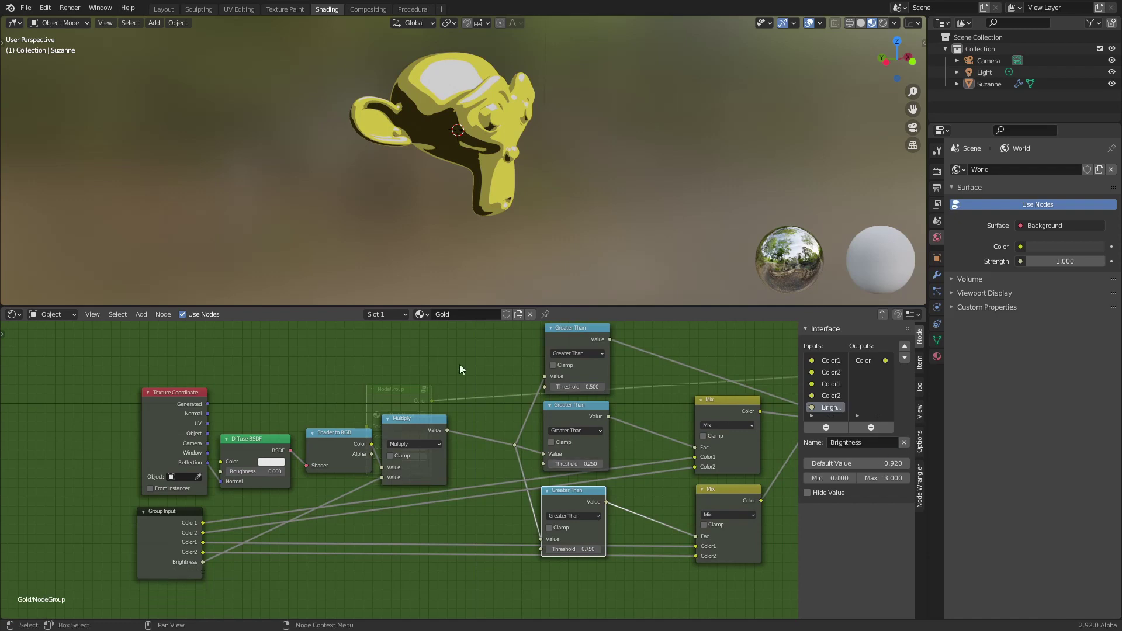
Move the Group Input node to beneath the Diffuse BSDF and Shader to RGB nodes.
middle_drag(479, 295, 512, 216)
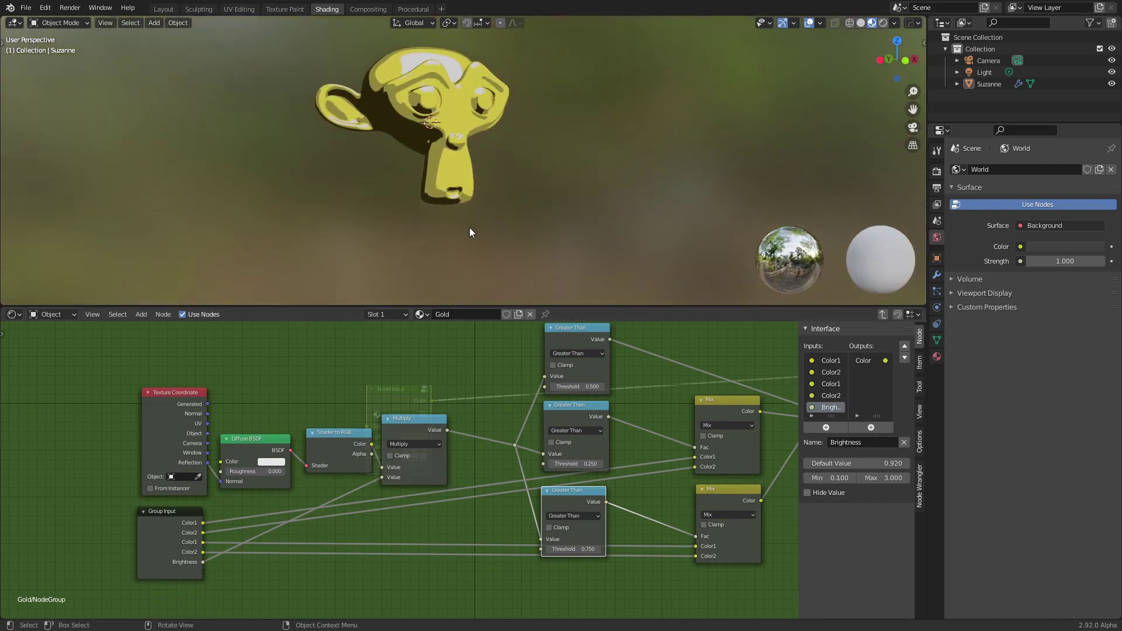
scroll(412, 496, down, 2)
middle_drag(412, 497, 475, 384)
drag(328, 391, 306, 415)
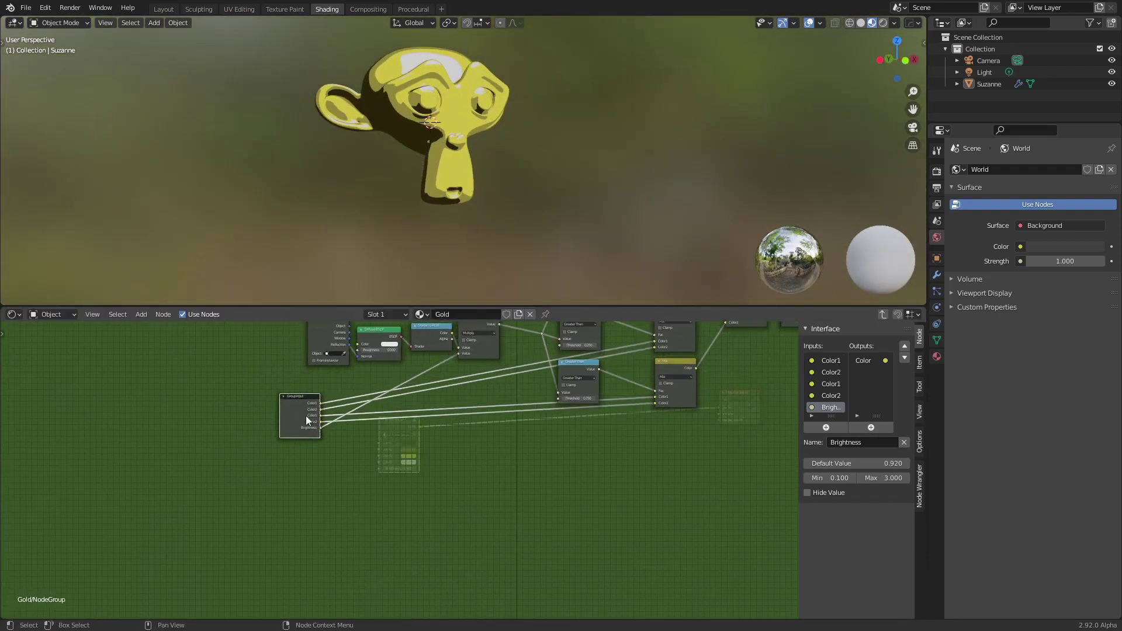
middle_drag(490, 152, 485, 209)
drag(295, 422, 226, 456)
middle_drag(363, 419, 362, 475)
scroll(351, 470, up, 5)
middle_drag(182, 504, 382, 462)
drag(350, 470, 566, 432)
middle_drag(566, 432, 578, 520)
Move Texture Coordinate far away from Diffuse BSDF, leaving a wide gap along the Reflection link.
drag(478, 363, 271, 409)
middle_drag(339, 473, 425, 427)
drag(345, 351, 240, 370)
scroll(348, 409, down, 2)
Add a Camera Data node and place it just below Texture Coordinate.
key(shift+a)
click(357, 408)
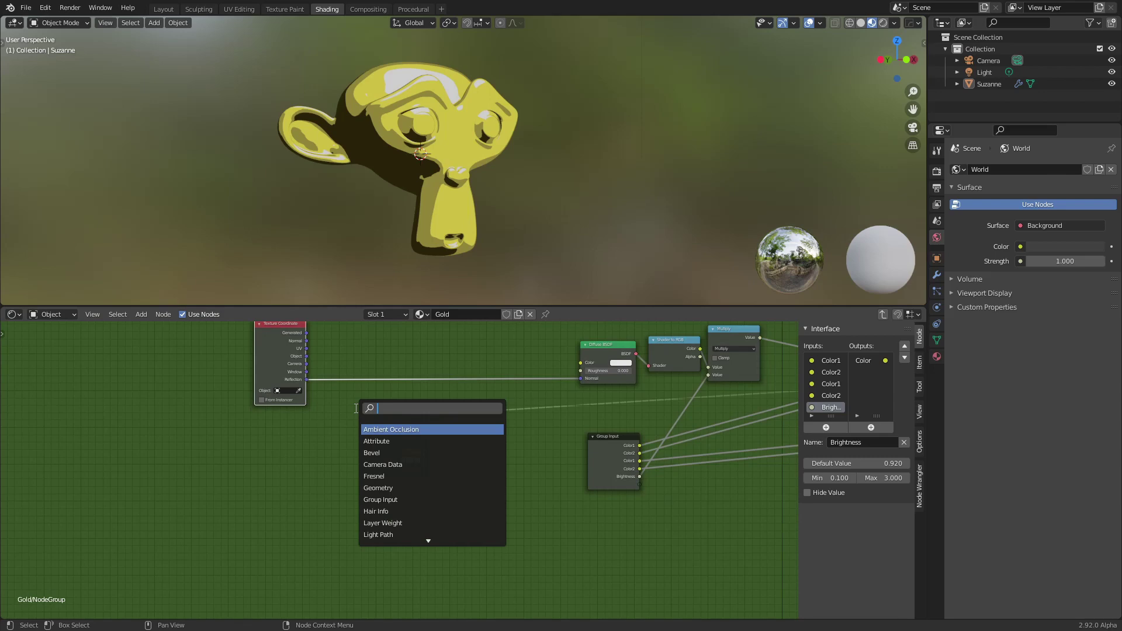
text(camera)
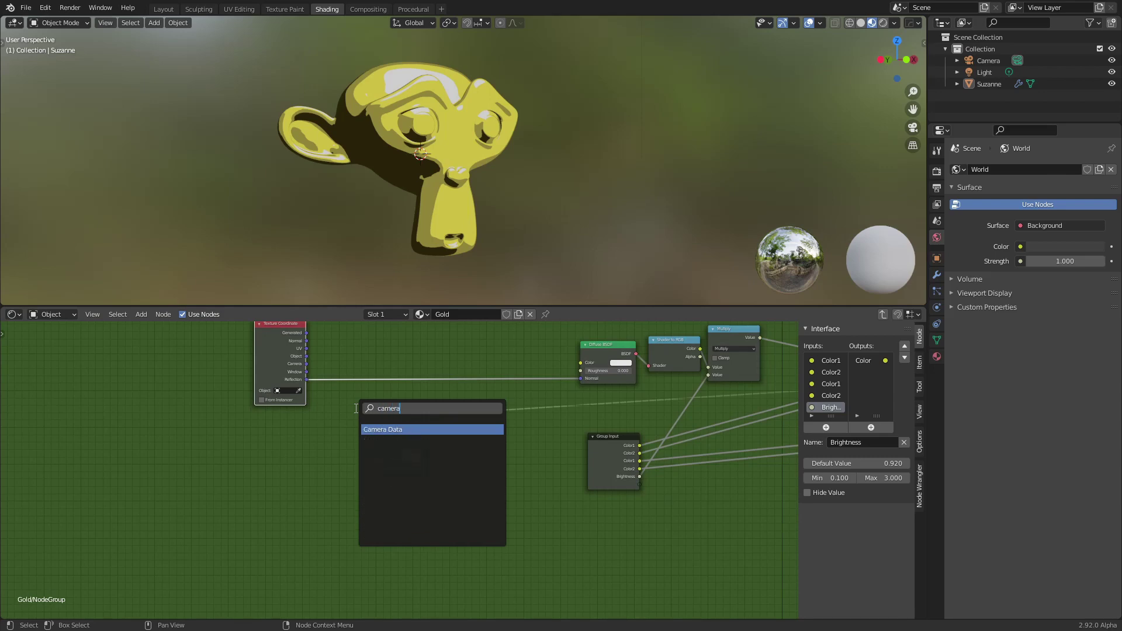
key(Return)
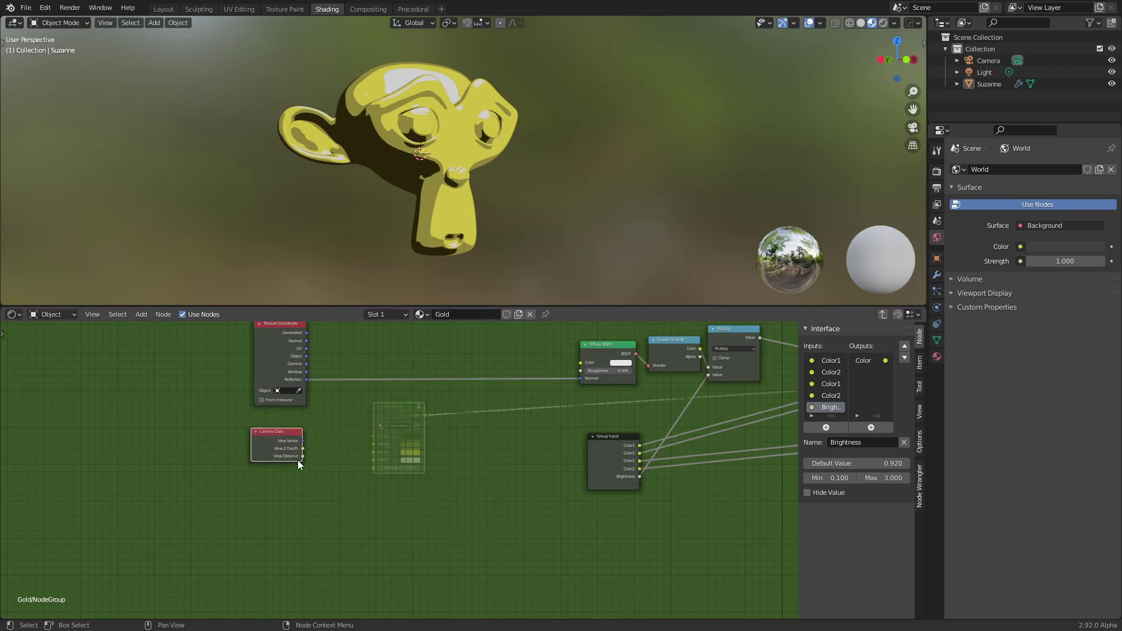
click(297, 460)
Add a Wave Texture node beside the Camera Data node.
scroll(297, 460, up, 1)
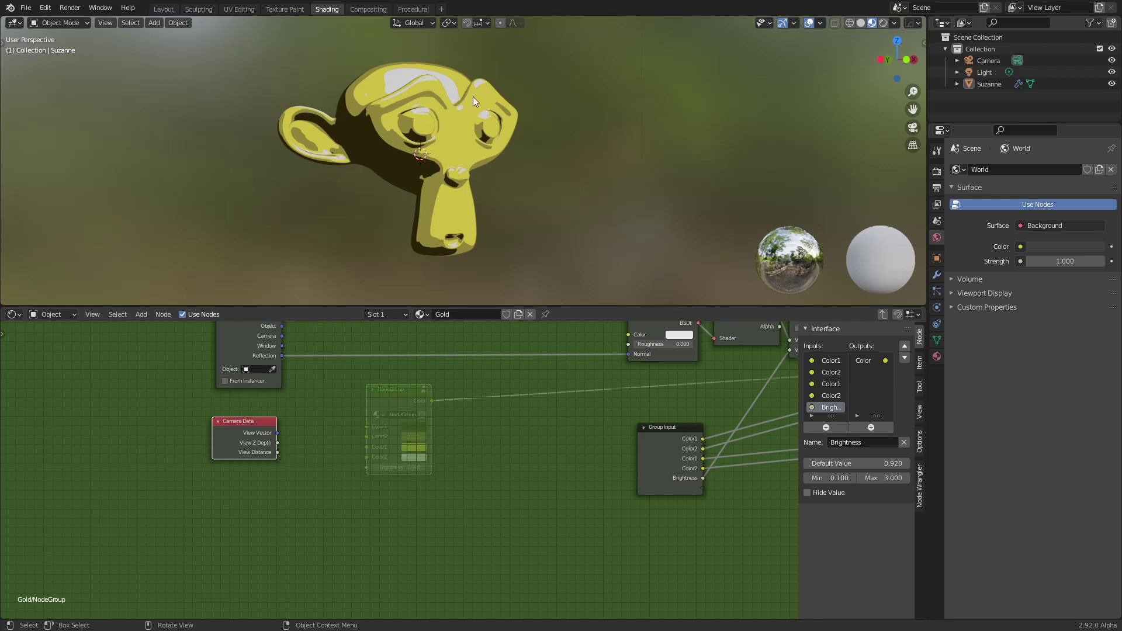
key(shift+a)
click(395, 430)
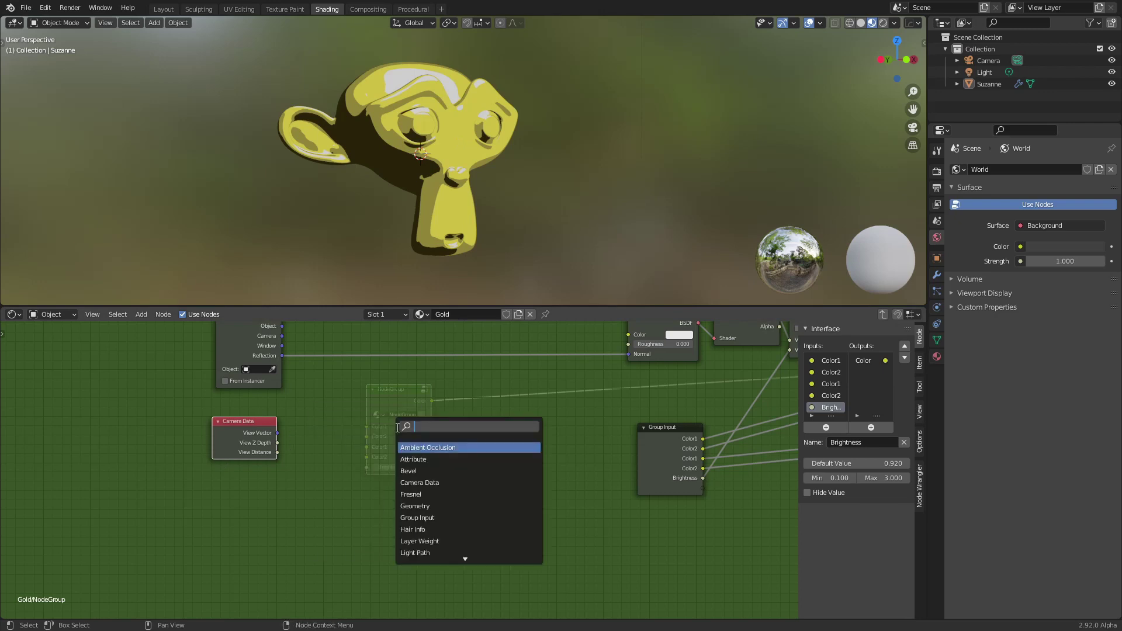
text(tex)
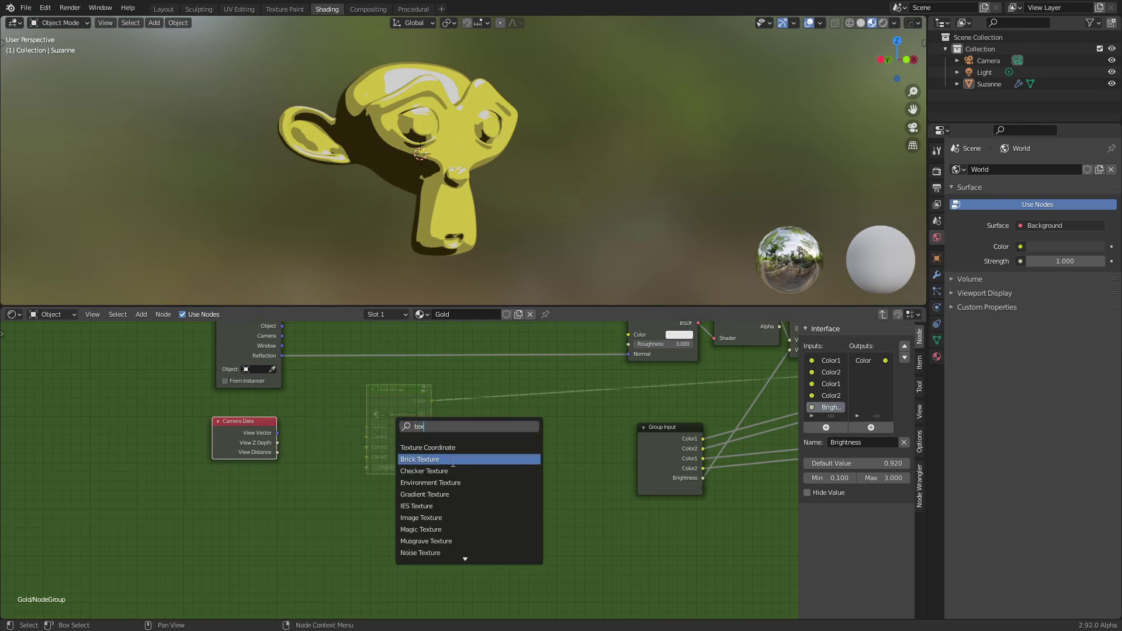
scroll(458, 501, down, 4)
scroll(458, 500, up, 7)
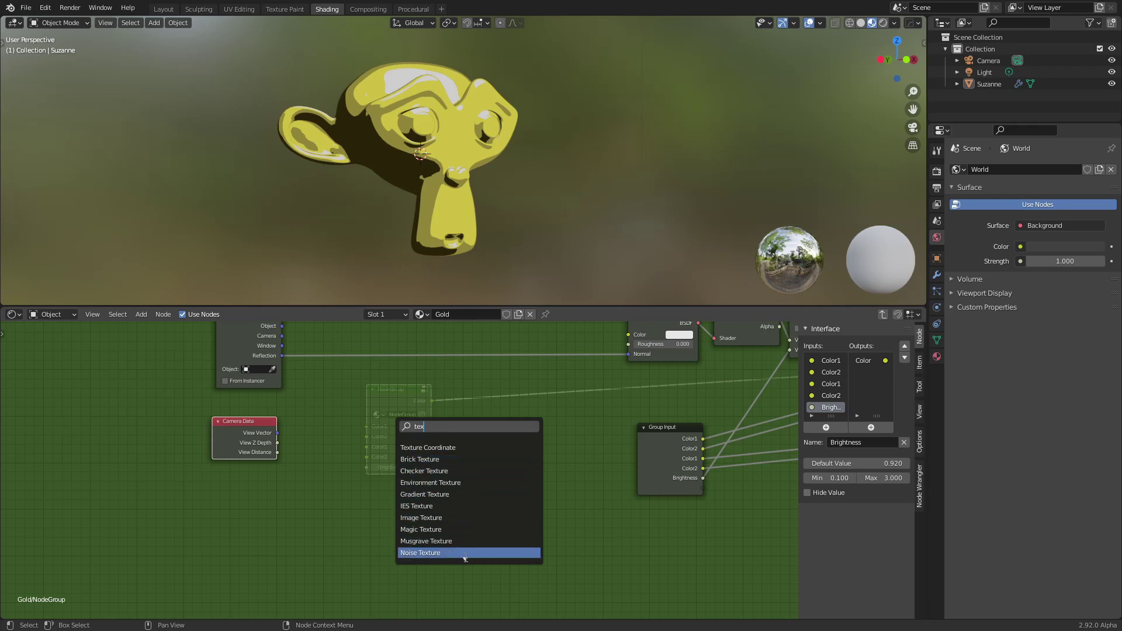
scroll(465, 569, down, 7)
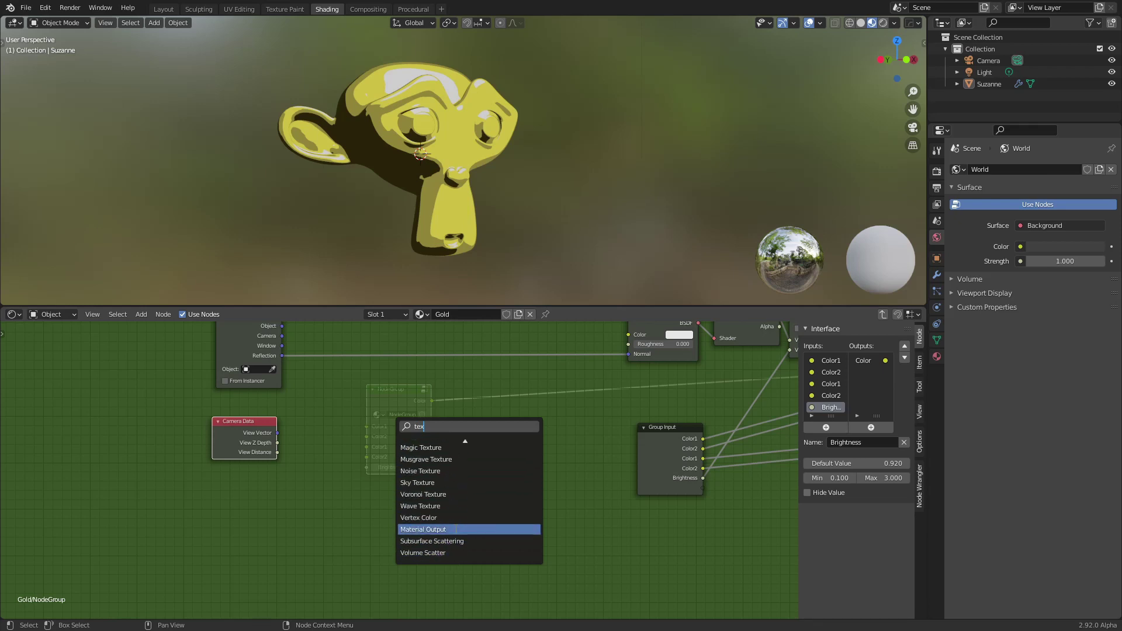
click(452, 506)
scroll(323, 493, up, 1)
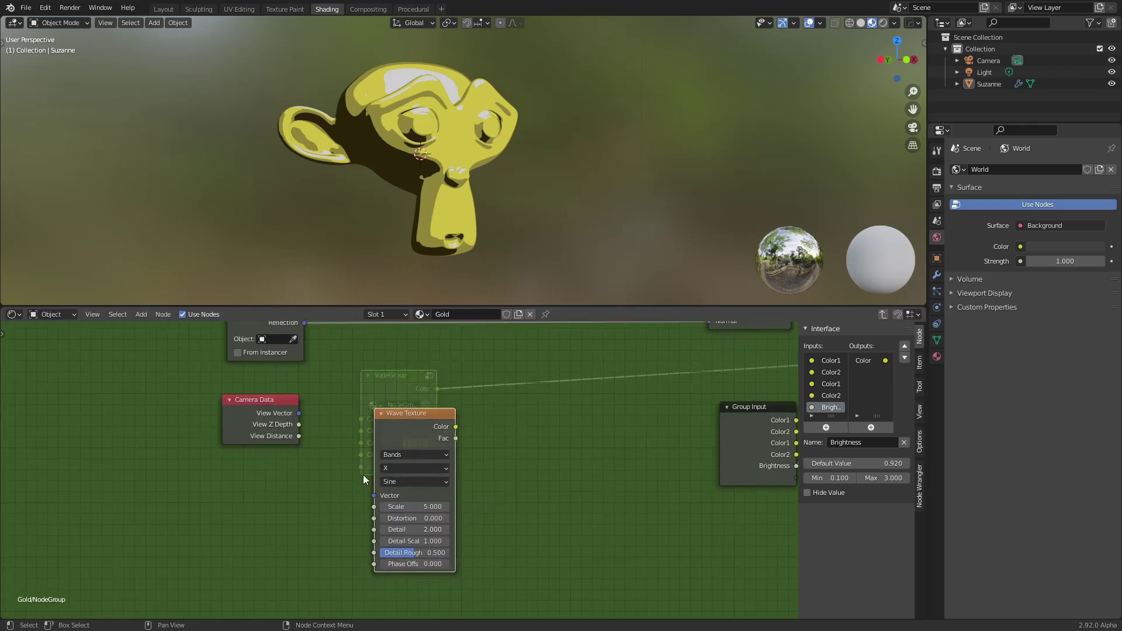
Connect Camera Data's View Vector to the Wave Texture's Vector input and preview the Wave Texture on the model.
drag(255, 412, 374, 496)
drag(417, 430, 366, 427)
ctrl+shift+click(366, 431)
Set the Wave Texture's Scale to 53.4.
scroll(403, 444, down, 1)
scroll(387, 513, up, 1)
drag(374, 507, 526, 506)
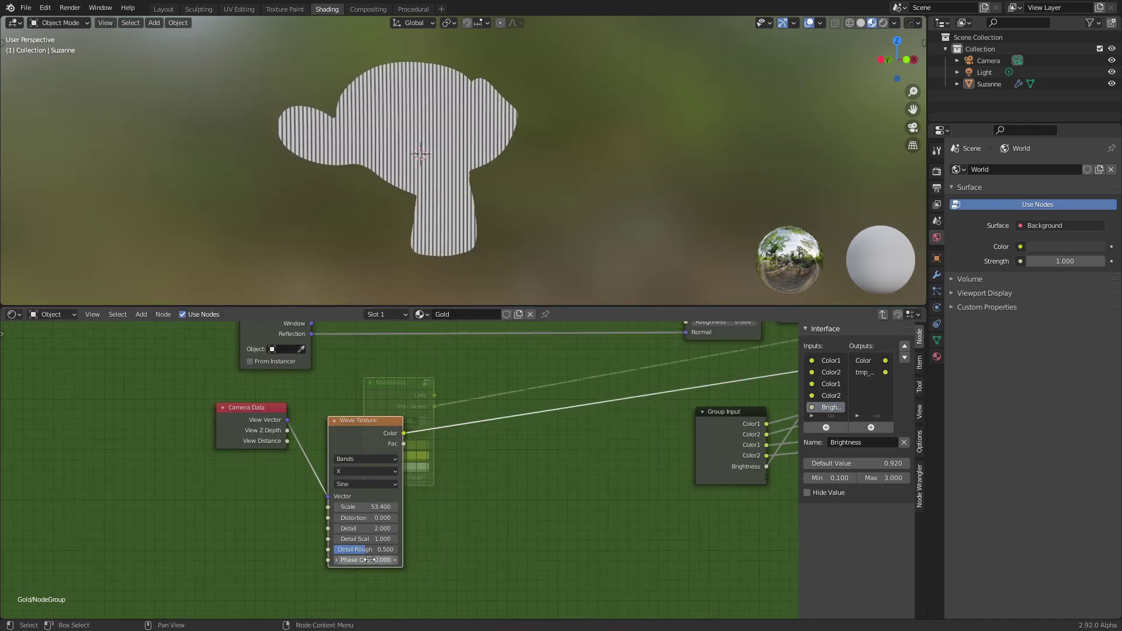
scroll(430, 410, down, 2)
middle_drag(392, 362, 392, 431)
key(shift+a)
click(469, 451)
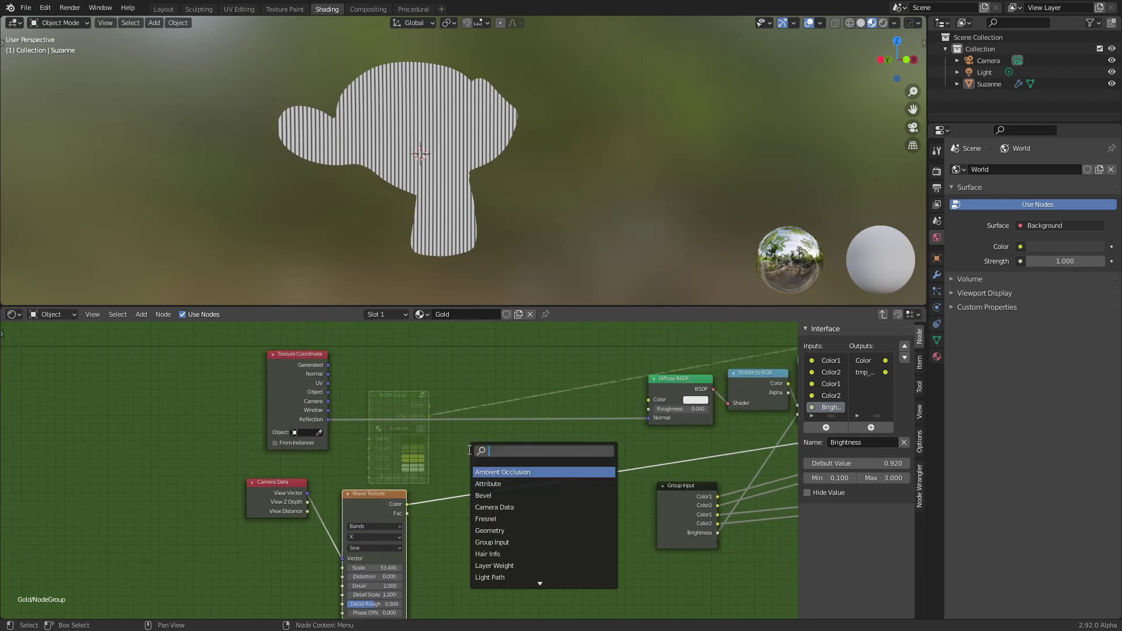
text(mix)
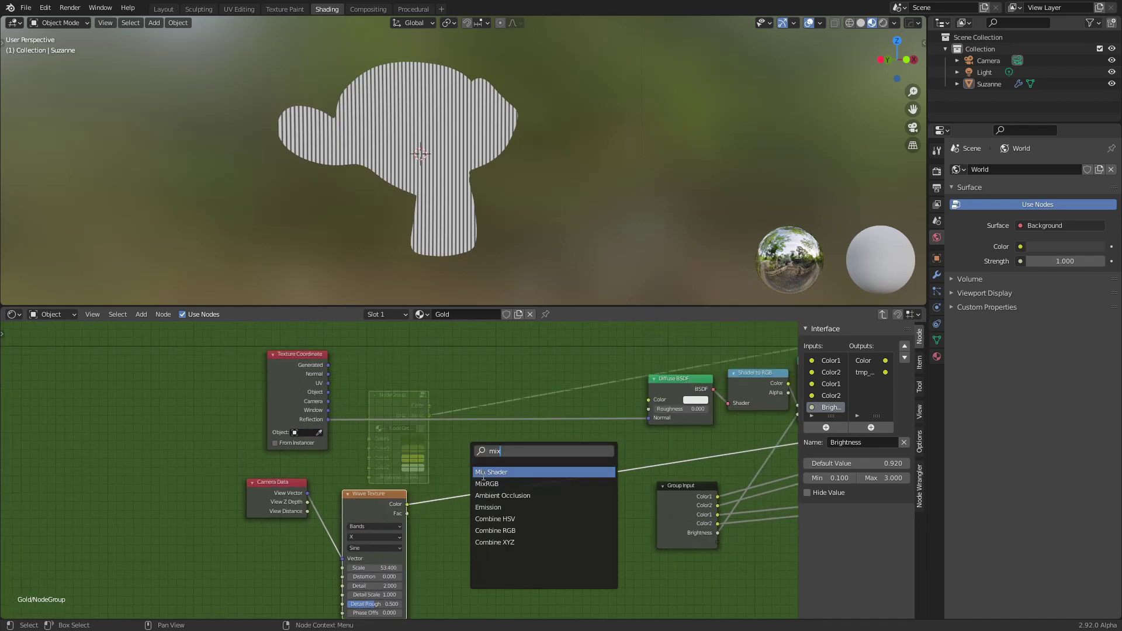
key(Return)
click(478, 399)
alt+drag(478, 399, 184, 418)
key(x)
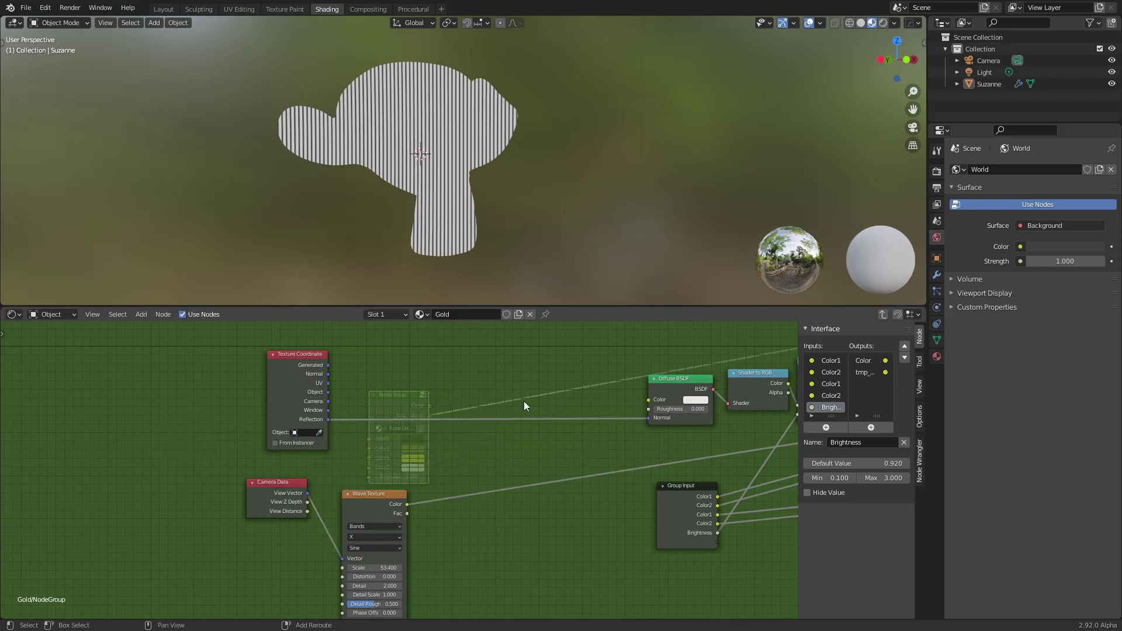
Insert a MixRGB node into the Reflection link between Texture Coordinate and Diffuse BSDF.
key(shift+a)
click(525, 396)
text(mixr)
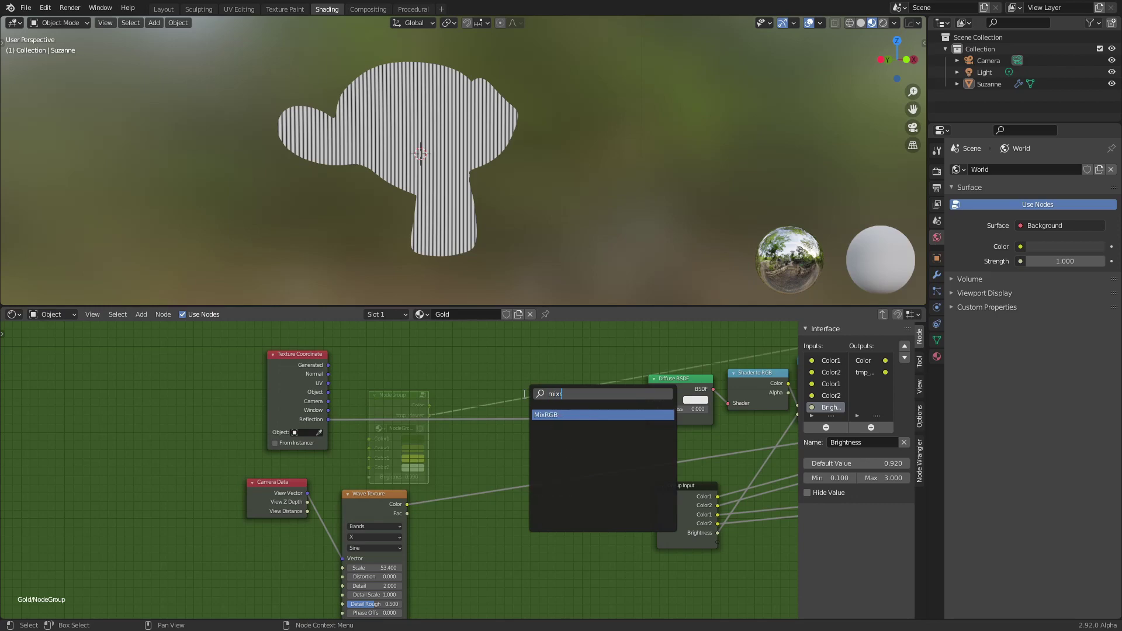
text(g)
click(552, 416)
click(499, 394)
Connect the Wave Texture's Color to the Mix node's Color2 and set its blending mode to Linear Light.
scroll(407, 474, up, 2)
scroll(407, 479, down, 1)
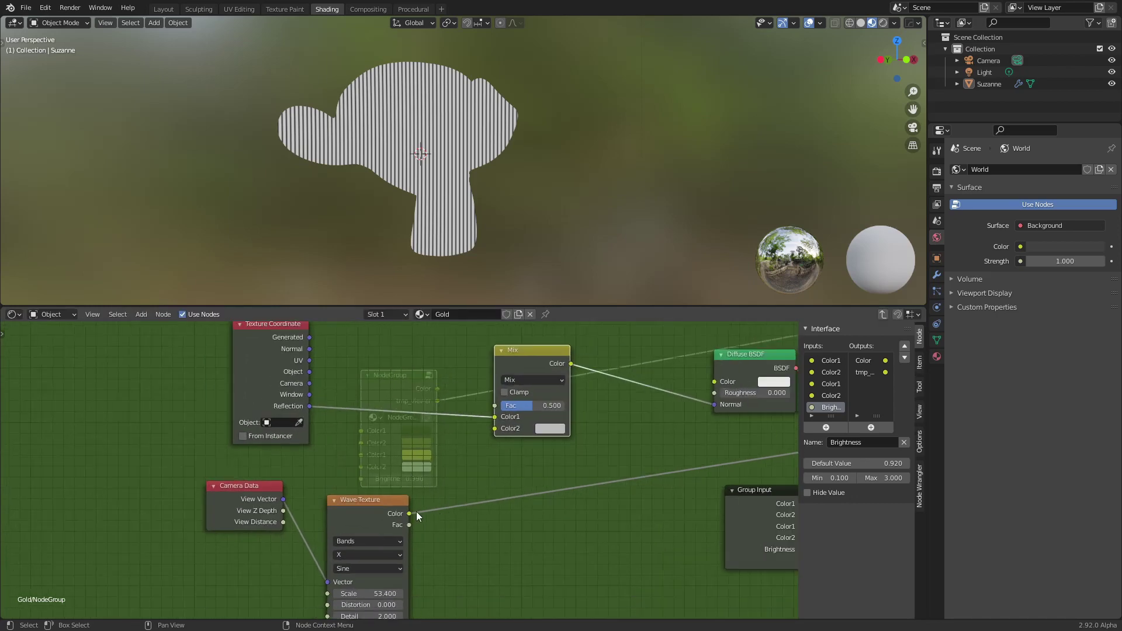
drag(415, 510, 502, 428)
click(534, 380)
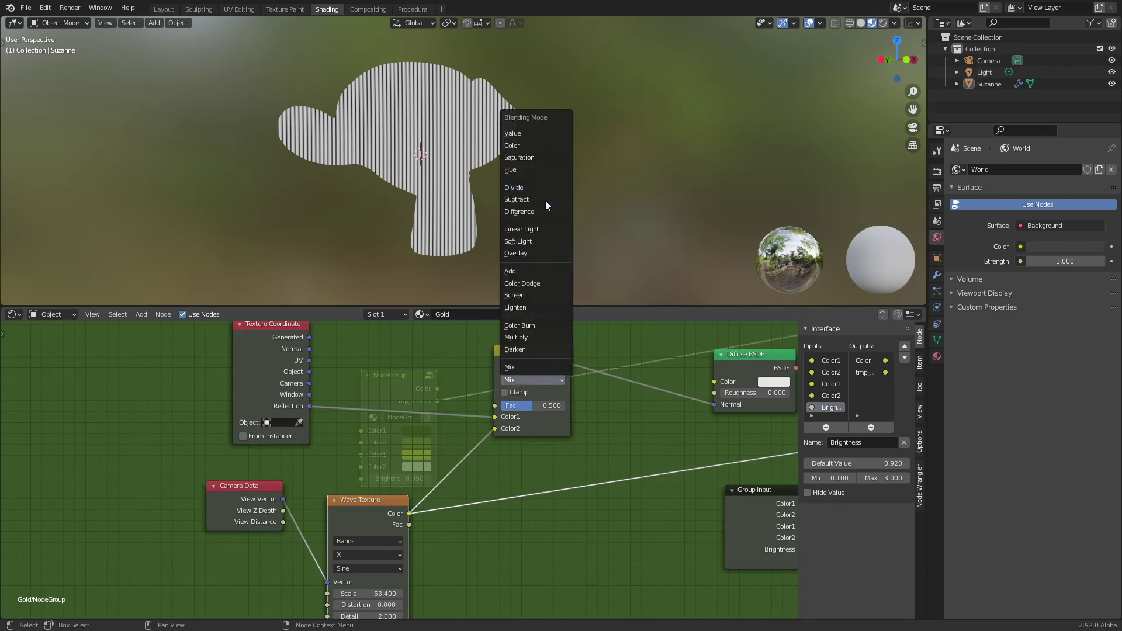
click(546, 229)
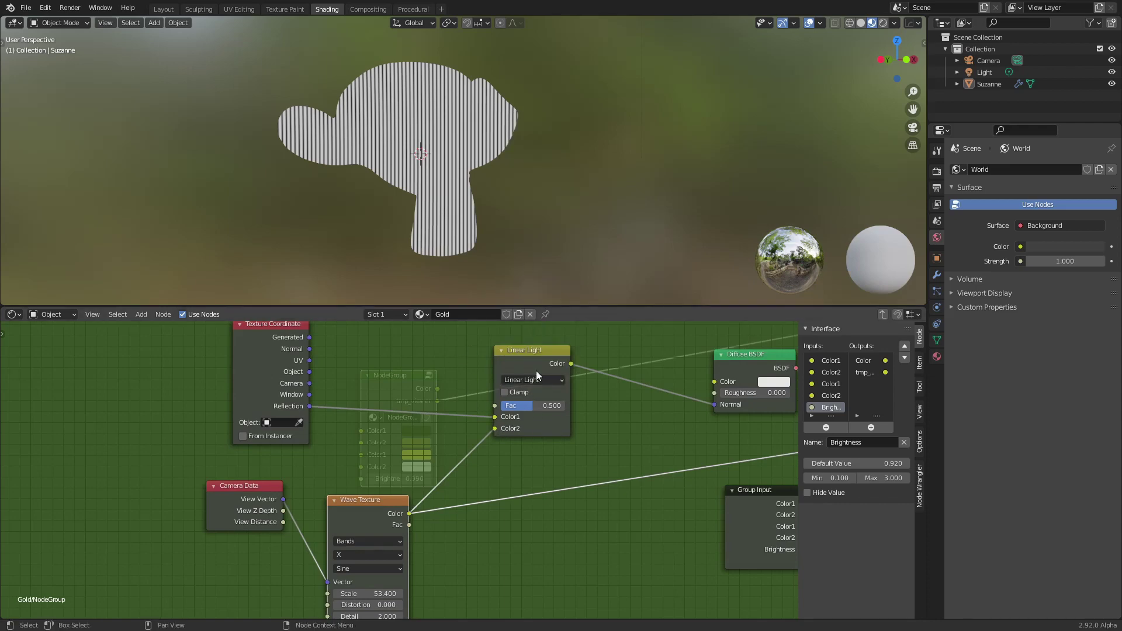
Preview the output of the final Mix node before Group Output on the model.
key(Home)
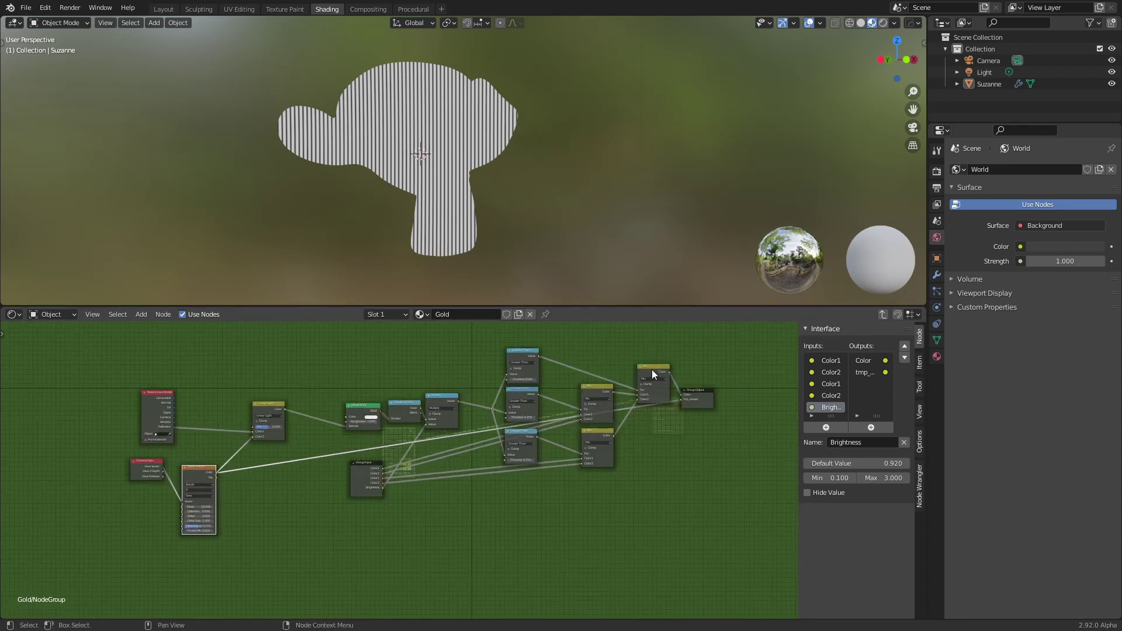
ctrl+shift+click(655, 373)
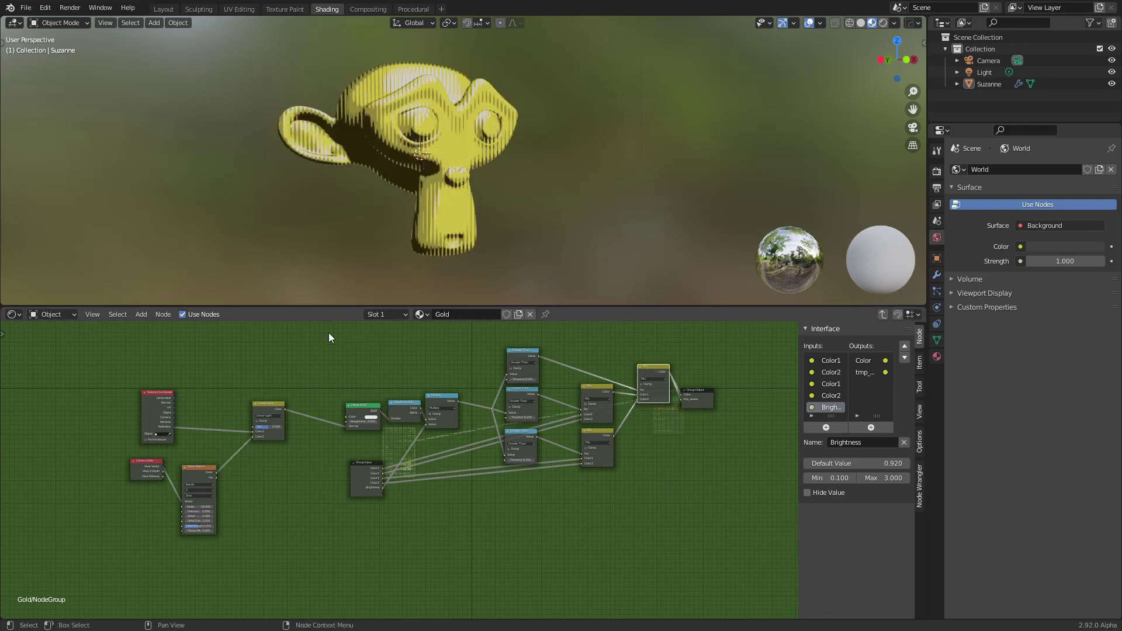
middle_drag(328, 333, 507, 306)
Move the Wave Texture closer to the Linear Light node and tuck Camera Data directly beneath Texture Coordinate.
scroll(384, 448, up, 9)
middle_drag(496, 413, 453, 521)
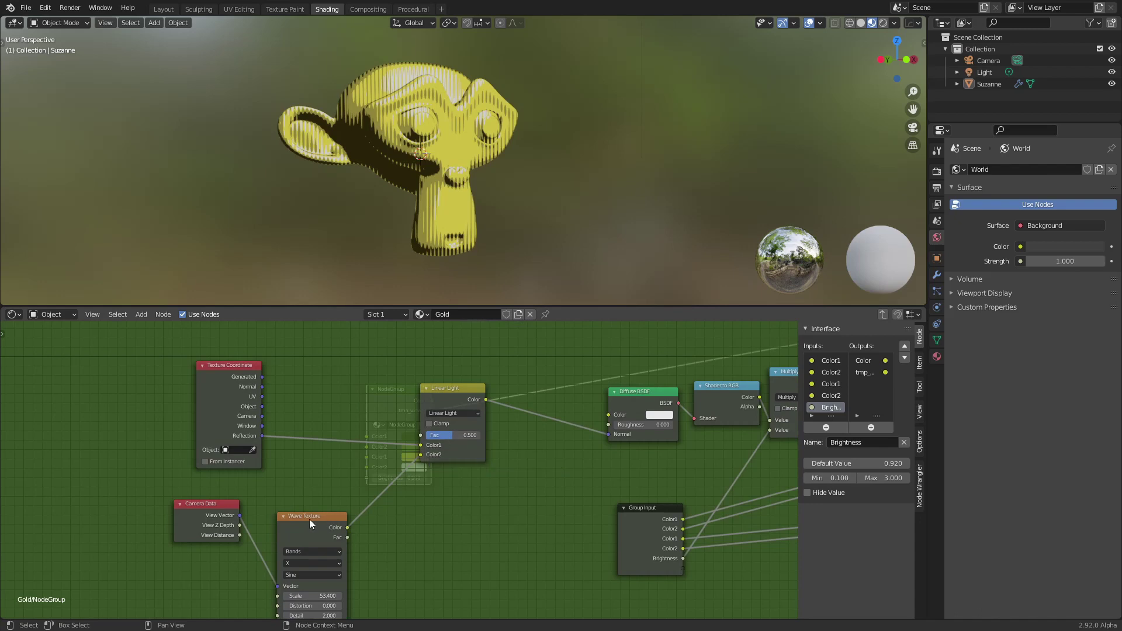
drag(310, 518, 333, 499)
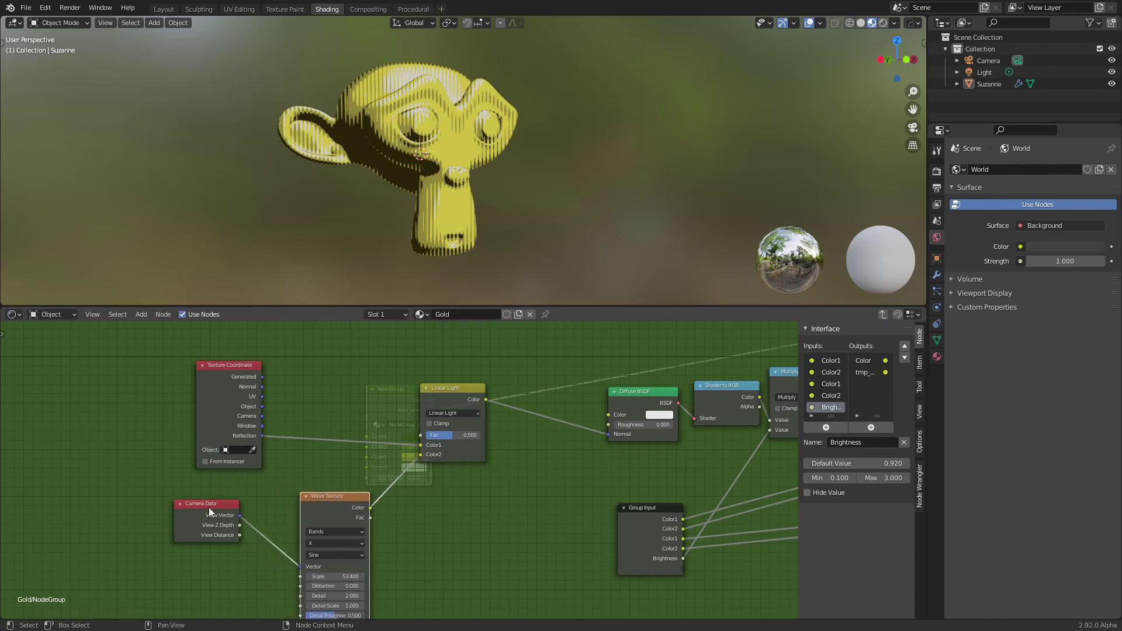
drag(210, 507, 232, 494)
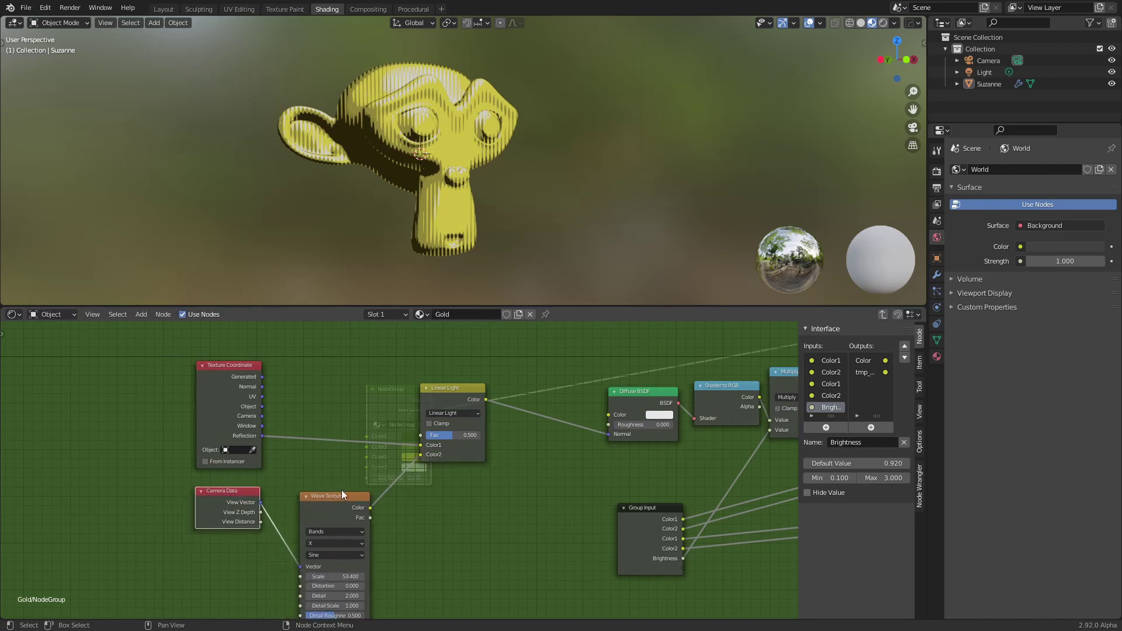
Examine the stripes on the model from closer up and try the Linear Light node's Fac at 1.000.
scroll(409, 117, up, 2)
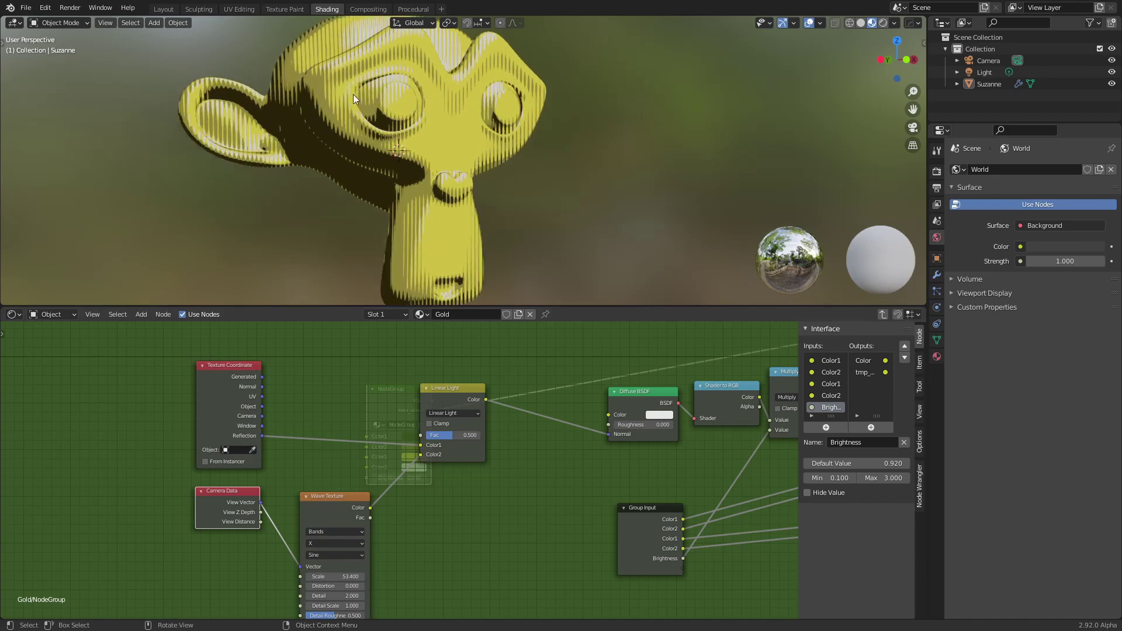
middle_drag(456, 210, 409, 289)
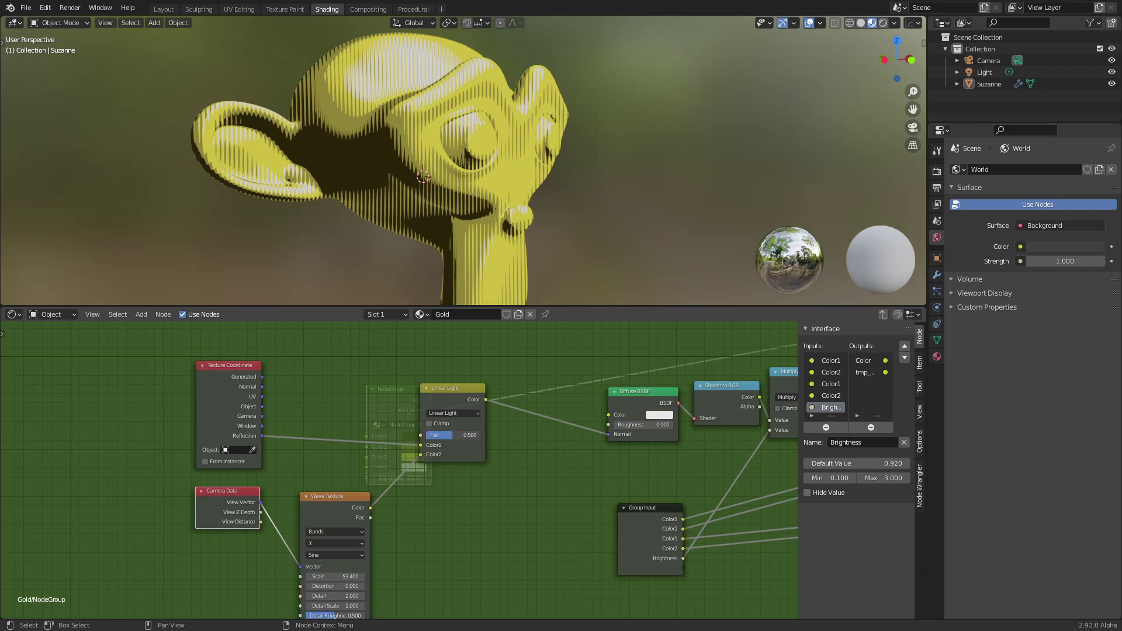
drag(452, 435, 481, 436)
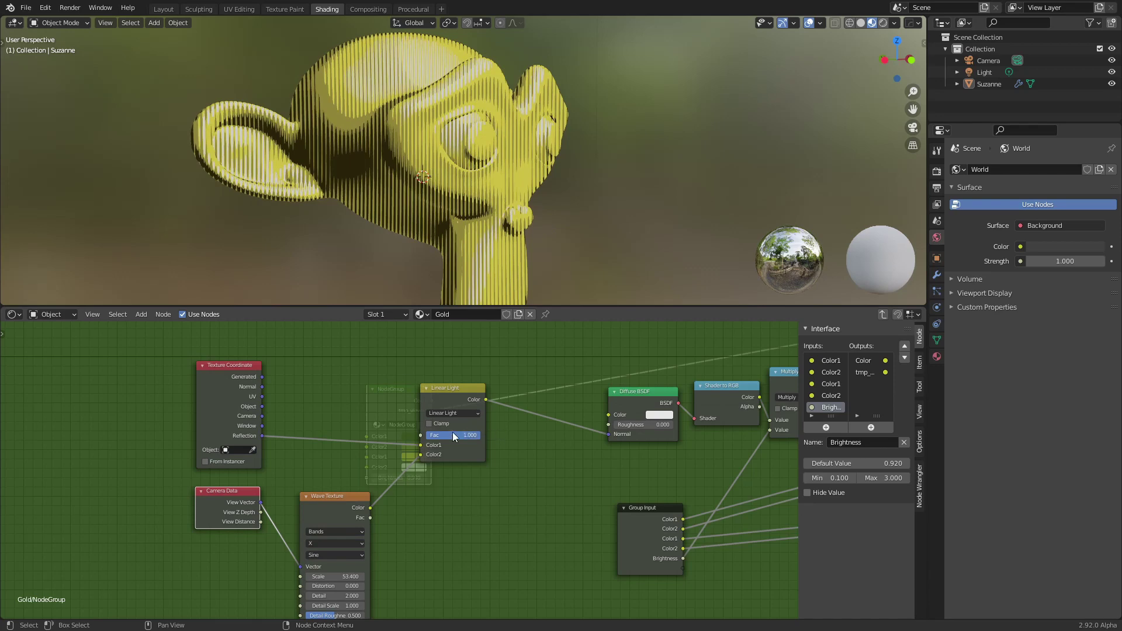
mouse_move(454, 170)
middle_down()
mouse_move(405, 173)
mouse_move(457, 179)
middle_up()
scroll(404, 174, down, 4)
scroll(461, 453, up, 5)
middle_drag(453, 495, 465, 417)
scroll(482, 387, down, 3)
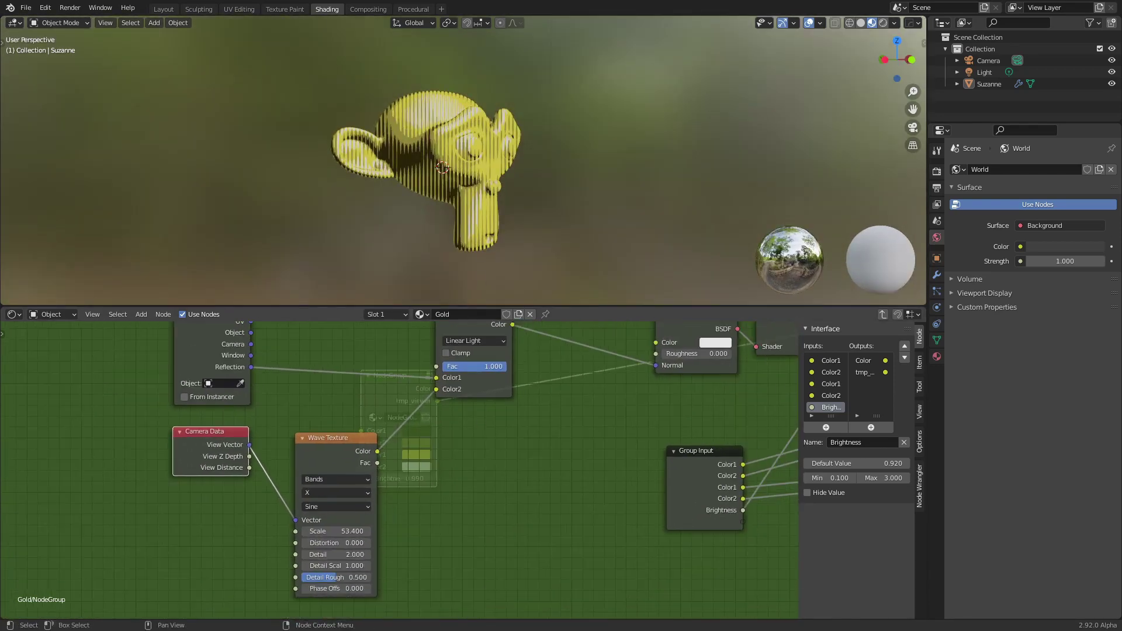
Set the Linear Light node's Fac to 0.483 and the Wave Texture's Scale to 94.8.
mouse_move(493, 366)
mouse_down()
mouse_move(454, 367)
mouse_move(473, 366)
mouse_up()
click(472, 366)
drag(332, 535, 380, 535)
scroll(240, 502, down, 2)
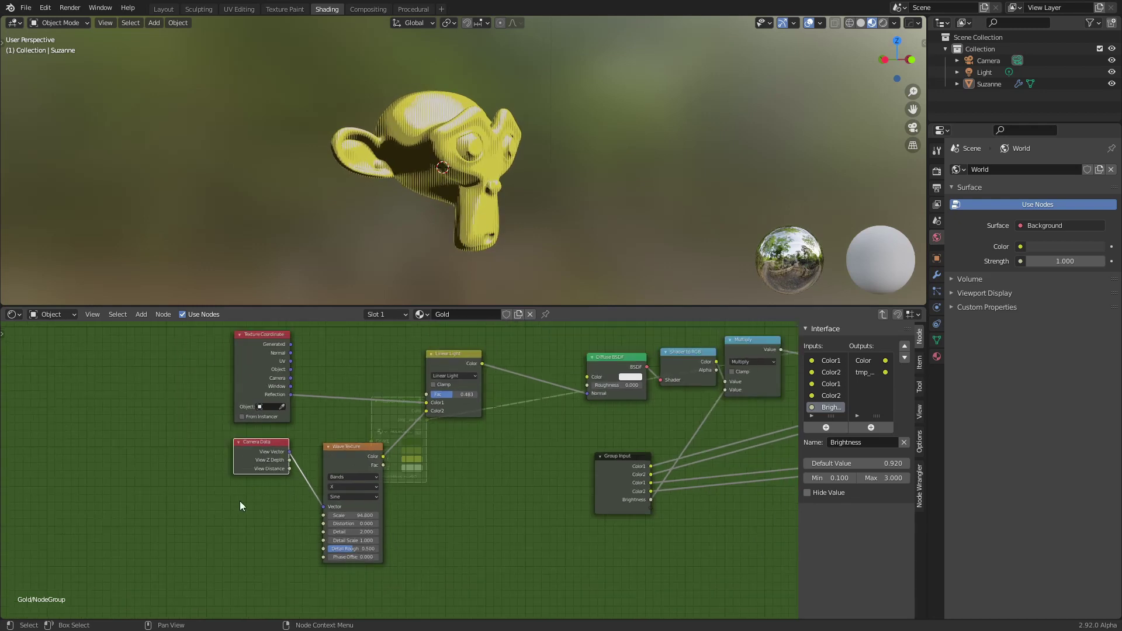
Move Texture Coordinate and Camera Data farther from the Wave Texture and insert a Vector Rotate node between Camera Data and Wave Texture.
middle_drag(240, 502, 432, 456)
drag(425, 434, 370, 504)
drag(401, 345, 282, 348)
drag(353, 495, 278, 469)
key(shift+a)
text(vec)
click(438, 466)
click(423, 453)
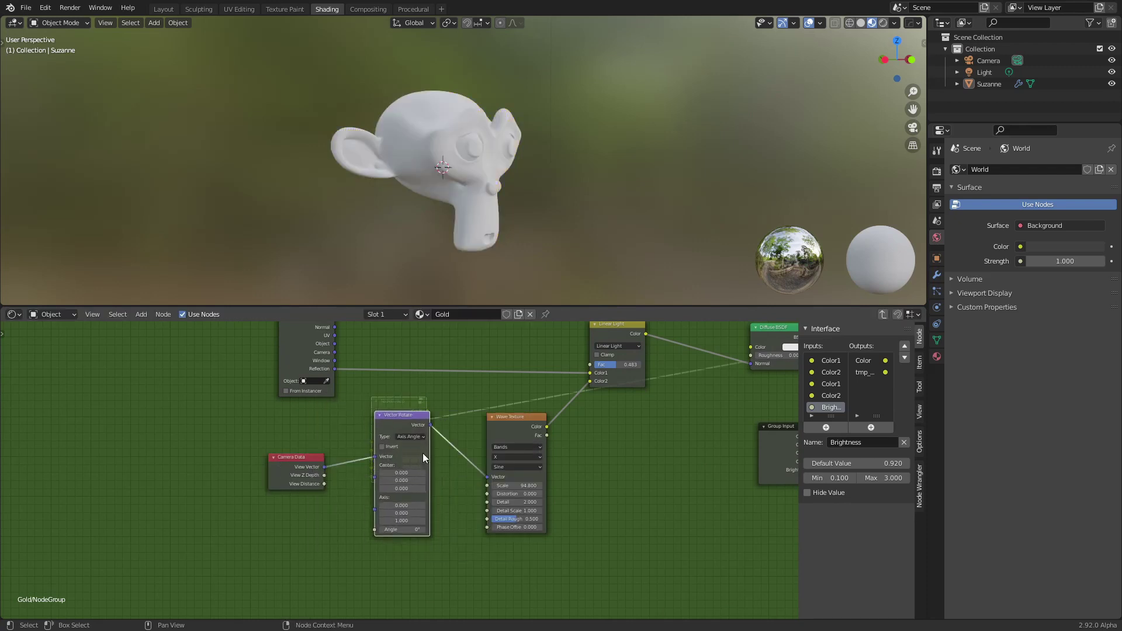
Set the Vector Rotate node's Angle to -45° and view the diagonal stripes on the model.
click(415, 529)
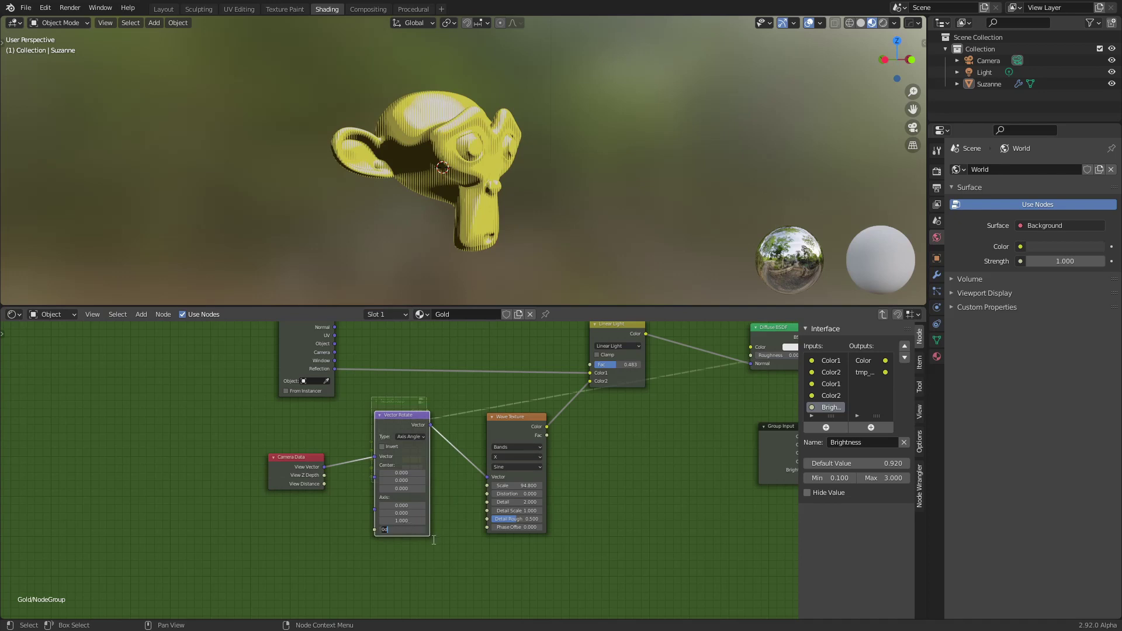
text(45)
text(d)
key(Return)
middle_drag(409, 211, 503, 188)
scroll(485, 202, down, 2)
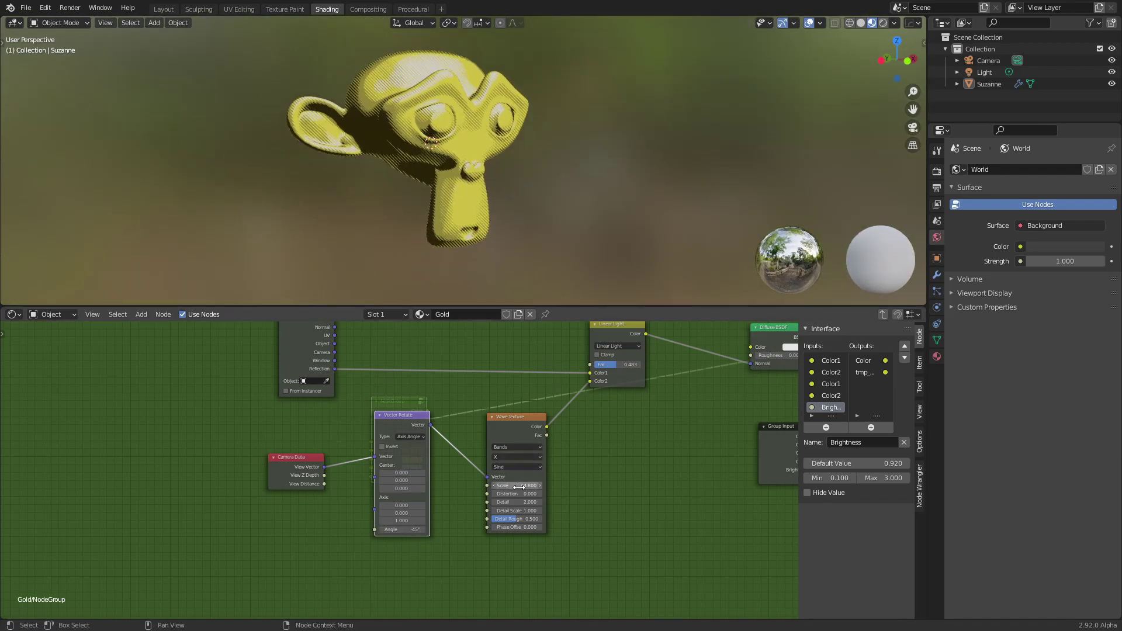
Set the Wave Texture's Scale to 82.1.
drag(519, 487, 597, 487)
scroll(485, 245, down, 2)
middle_drag(495, 219, 492, 220)
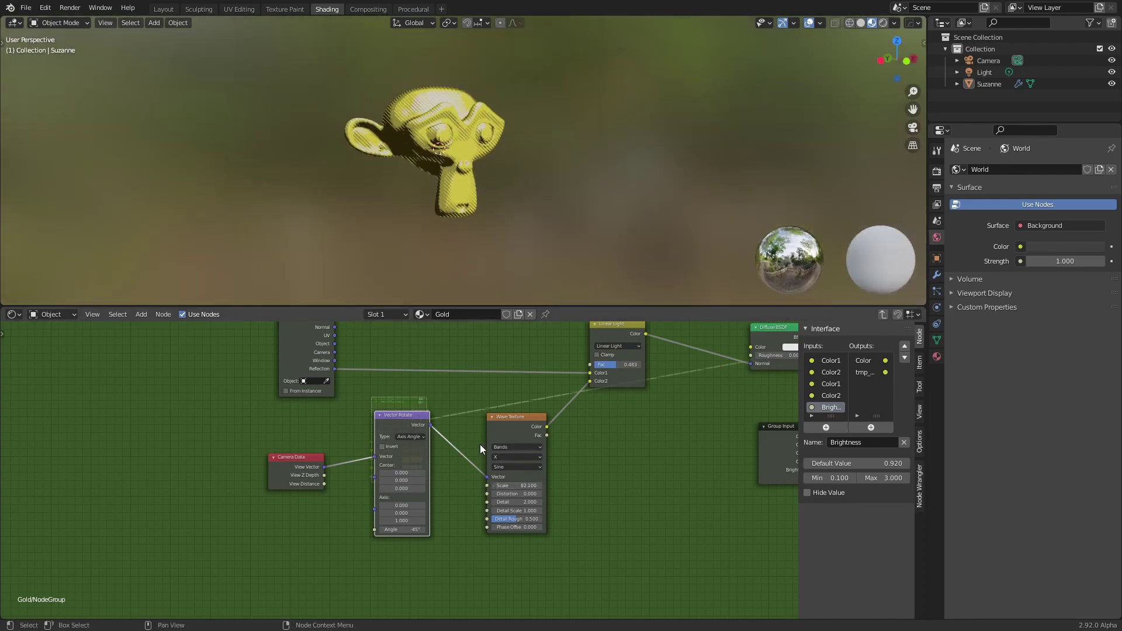
Move Vector Rotate closer to Camera Data and shift the Wave Texture slightly lower.
drag(413, 427, 388, 434)
drag(511, 422, 502, 447)
middle_drag(475, 443, 473, 418)
Add a Musgrave Texture node beside the Wave Texture.
key(shift+a)
click(480, 381)
text(tex)
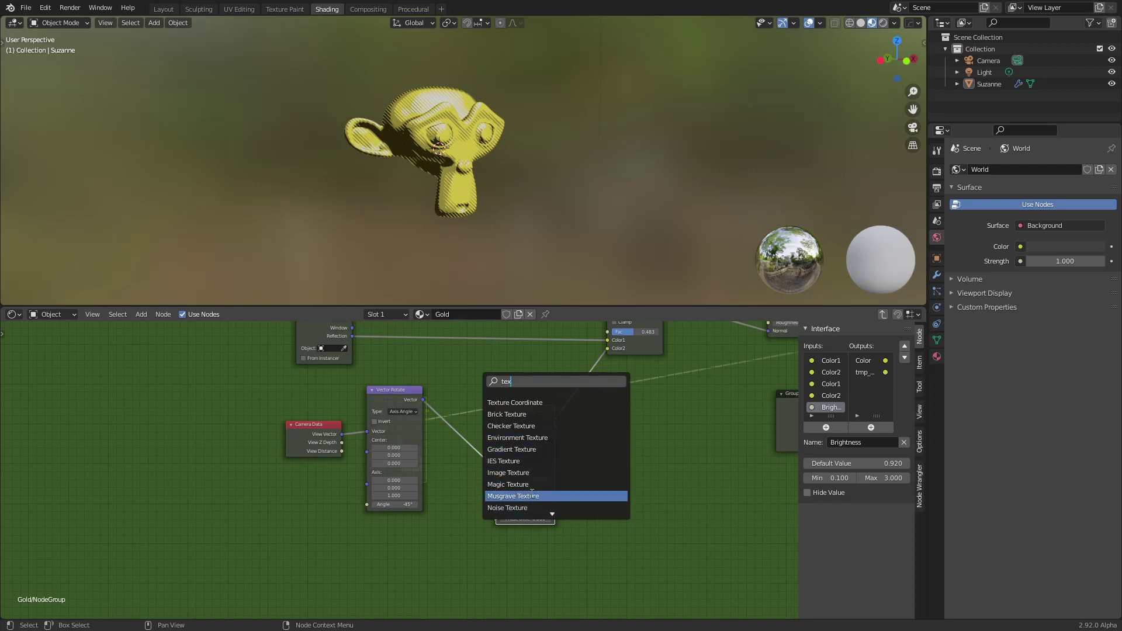
click(538, 496)
click(649, 515)
Connect Vector Rotate to the Musgrave Texture's Vector and its Height to Linear Light's Color2, placing it above the Wave Texture.
drag(423, 401, 600, 450)
drag(541, 414, 519, 470)
drag(657, 412, 609, 349)
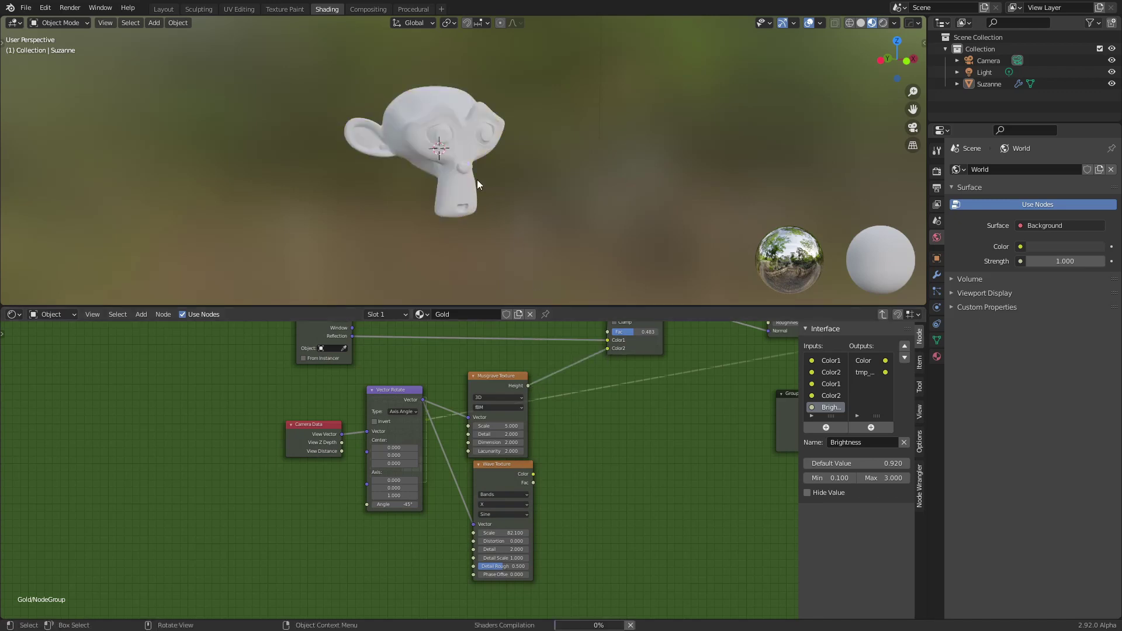
scroll(474, 180, up, 5)
shift+middle_drag(515, 214, 523, 233)
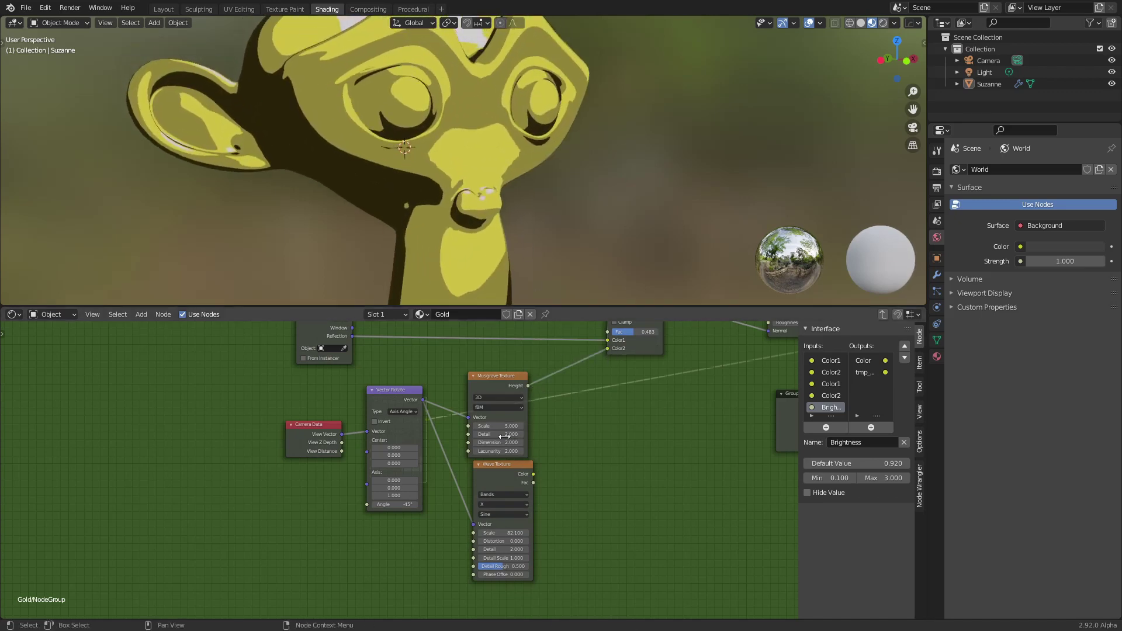
Set the Musgrave Texture's Scale to 129.6 and the Linear Light node's Fac to 0.217.
drag(498, 426, 599, 426)
scroll(564, 211, down, 5)
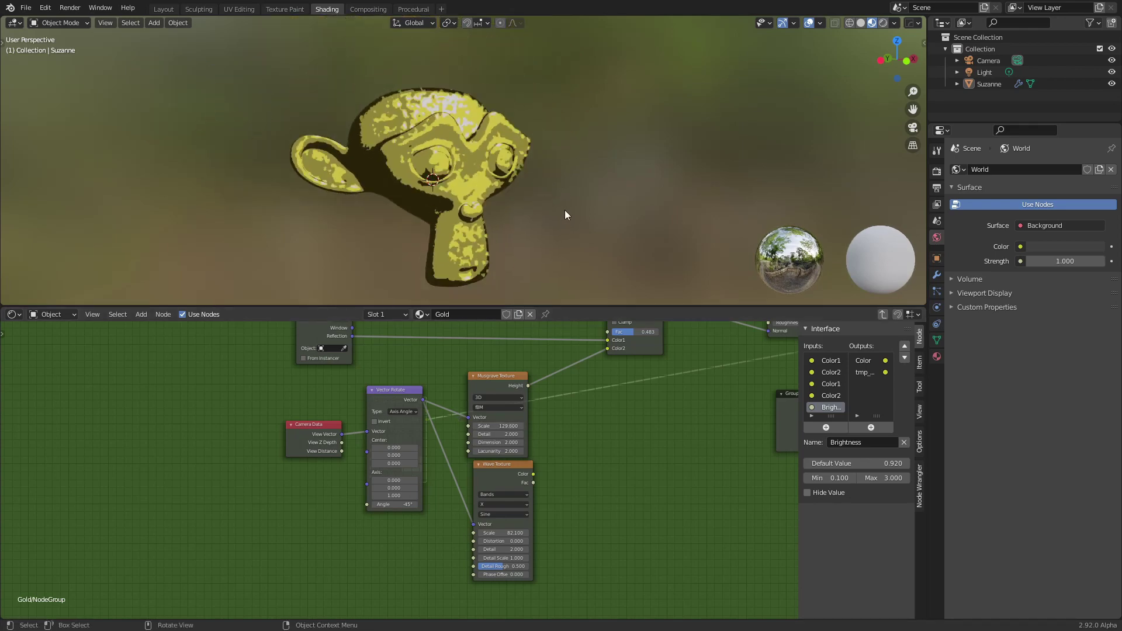
drag(631, 331, 622, 331)
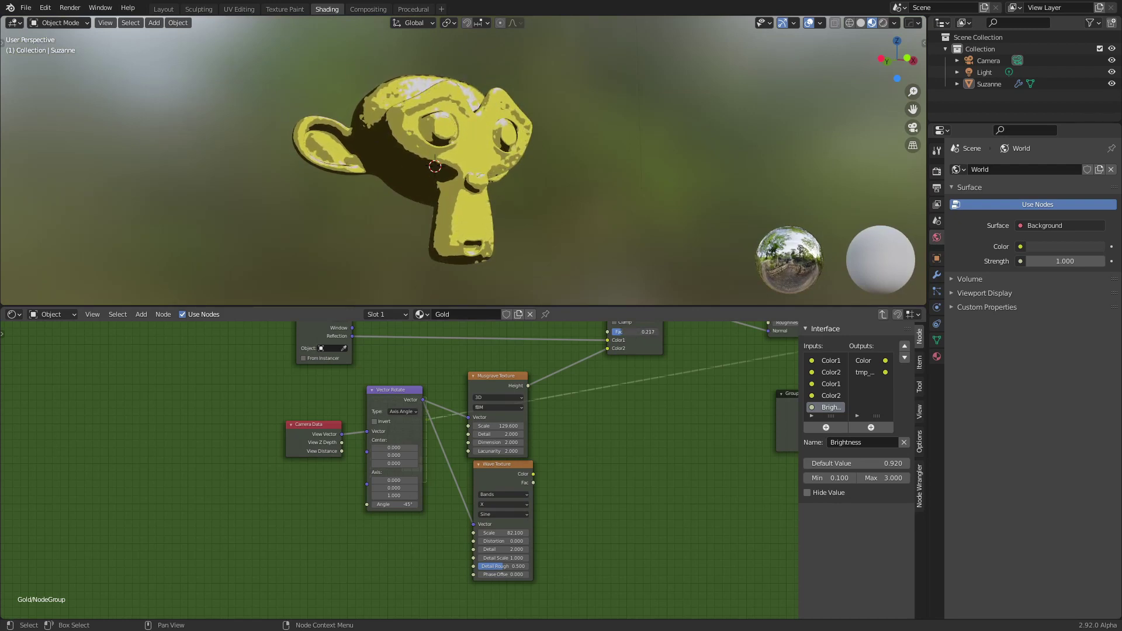
Set the Musgrave Texture's Scale to 281.2.
middle_drag(622, 333, 627, 419)
scroll(542, 397, up, 4)
middle_drag(516, 276, 529, 241)
drag(500, 485, 569, 485)
mouse_move(543, 202)
middle_down()
mouse_move(454, 188)
mouse_move(534, 210)
middle_up()
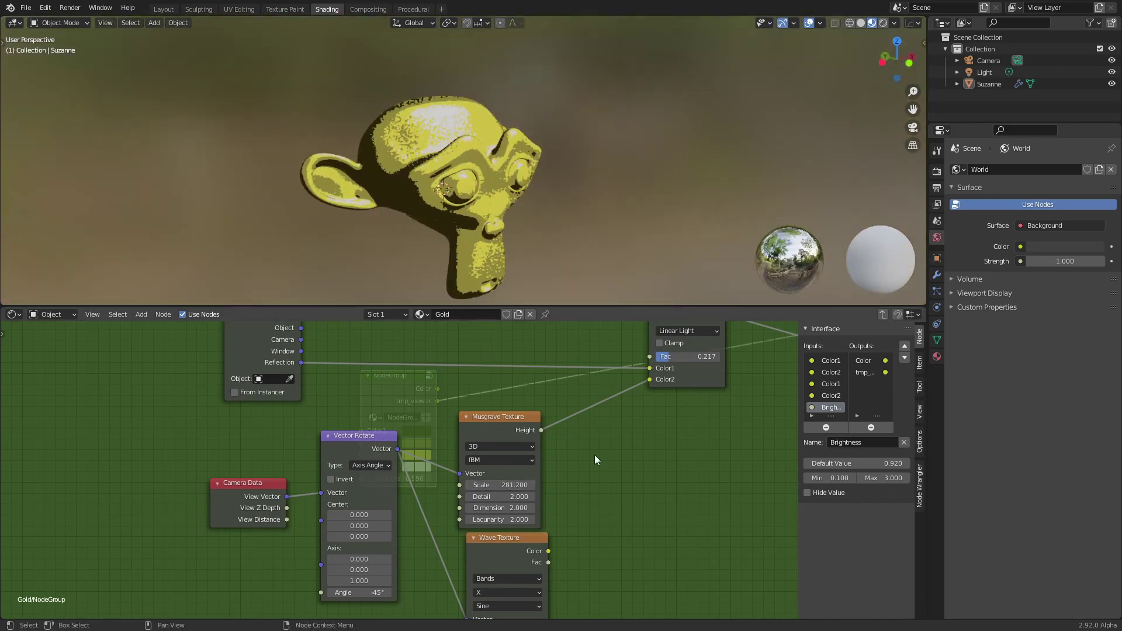
Delete the Musgrave Texture node.
scroll(594, 456, down, 1)
middle_drag(594, 456, 546, 363)
scroll(546, 367, down, 2)
click(468, 357)
key(x)
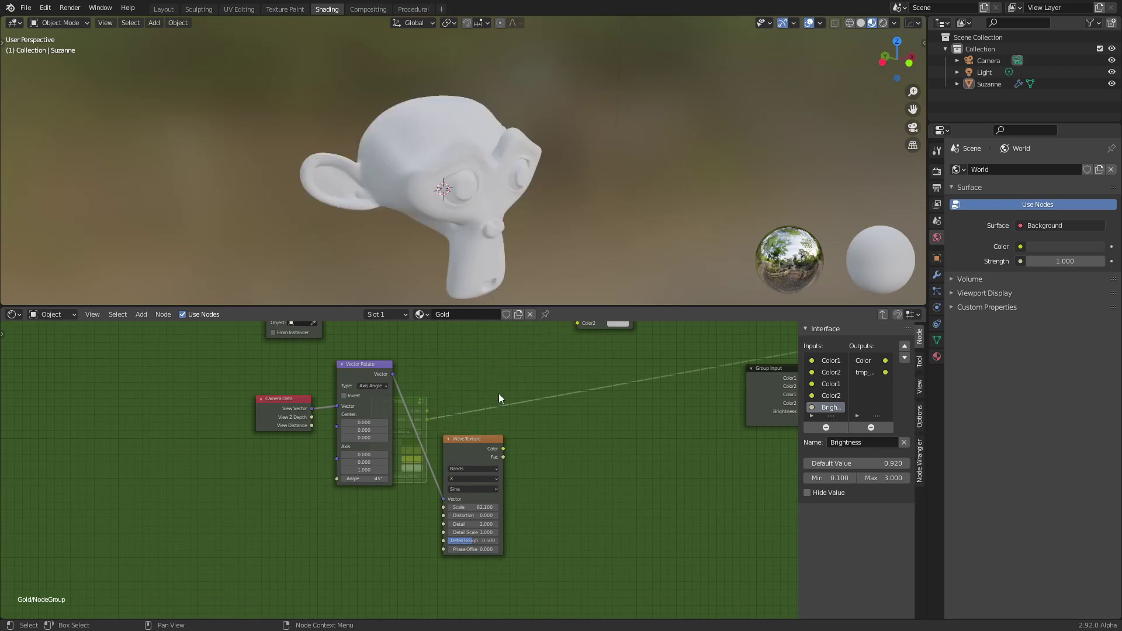
Duplicate the Wave Texture above the original, feed it from Vector Rotate, and set its band direction to Y.
drag(466, 449, 444, 424)
middle_drag(439, 421, 452, 467)
drag(452, 467, 455, 525)
key(shift+d)
click(457, 388)
drag(404, 420, 440, 445)
click(441, 448)
middle_drag(527, 478, 506, 456)
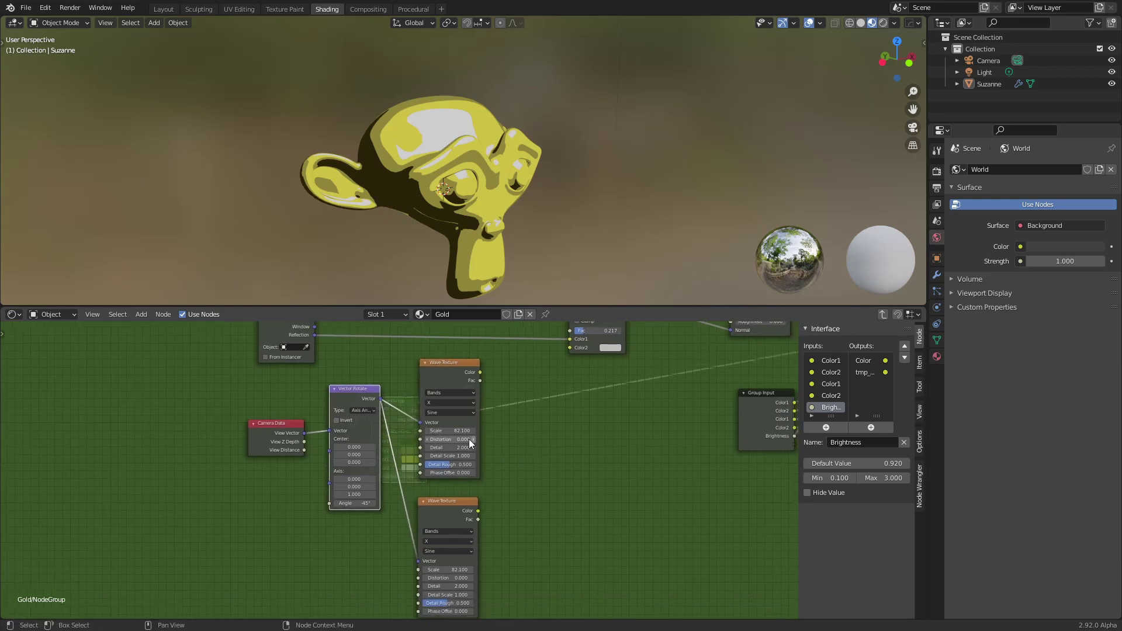
click(454, 401)
Add a Math node beside the two Wave Textures and set its operation to Multiply.
key(shift+a)
click(573, 427)
text(math)
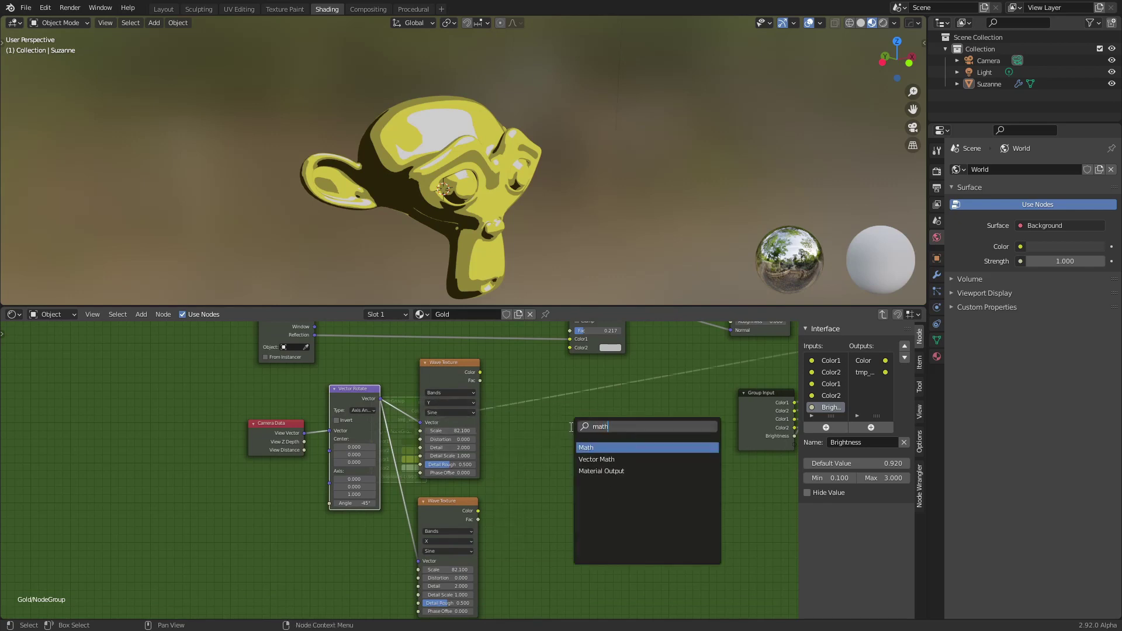
key(Return)
click(485, 383)
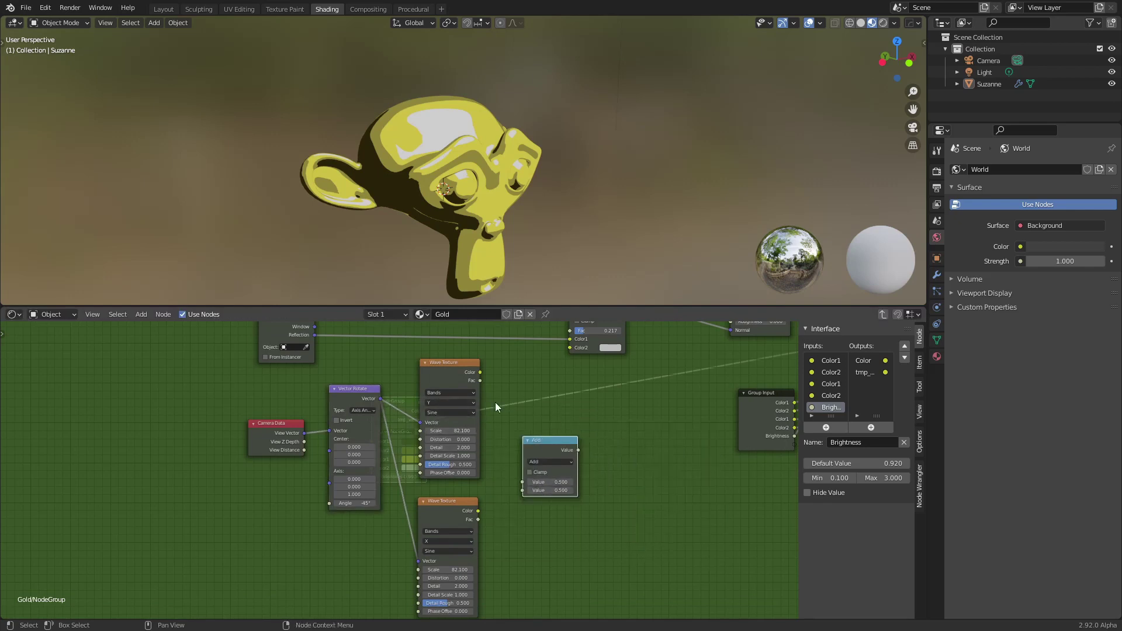
click(551, 461)
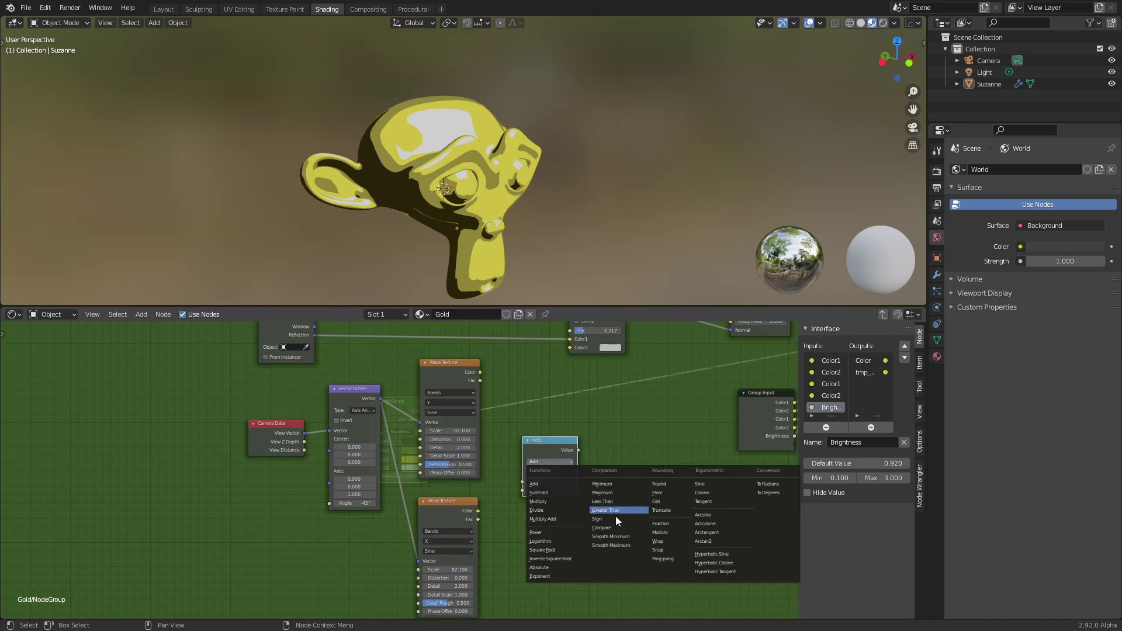
click(558, 501)
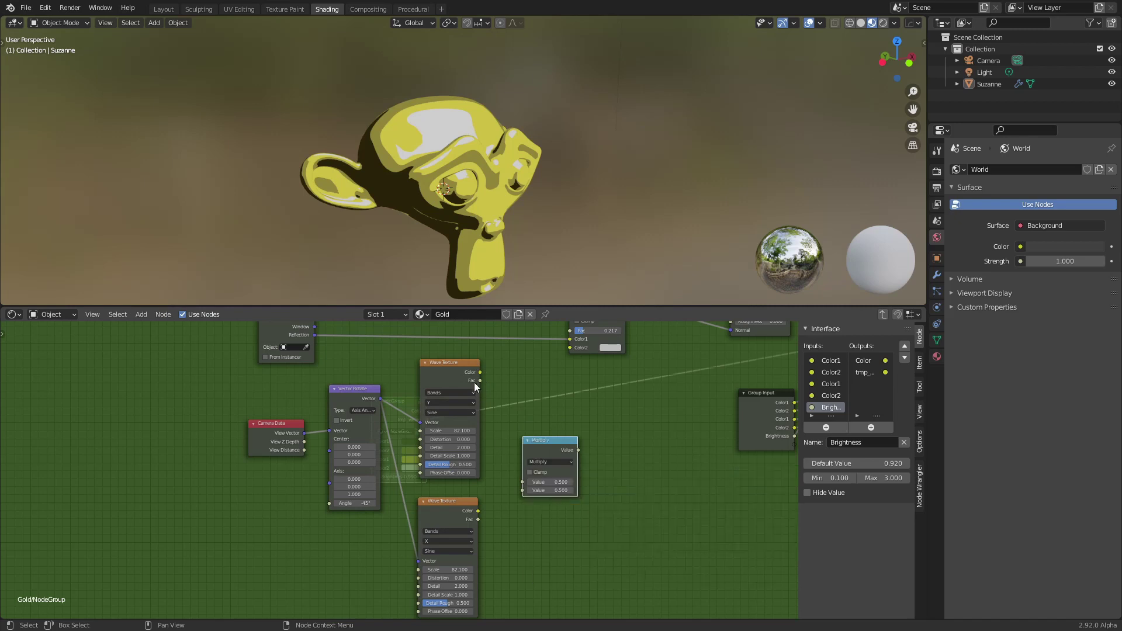
Connect both Wave Textures through the Multiply node to Linear Light's Color2 and set Linear Light's Fac to 0.425.
drag(480, 372, 502, 394)
middle_drag(581, 386, 502, 441)
drag(470, 441, 493, 402)
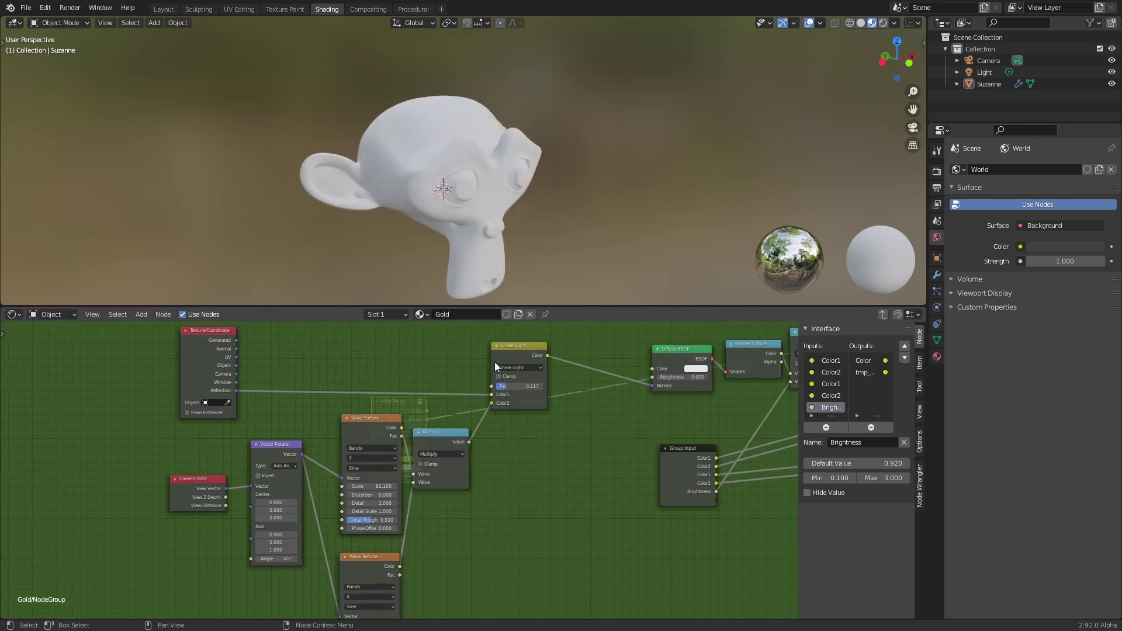
scroll(510, 229, up, 5)
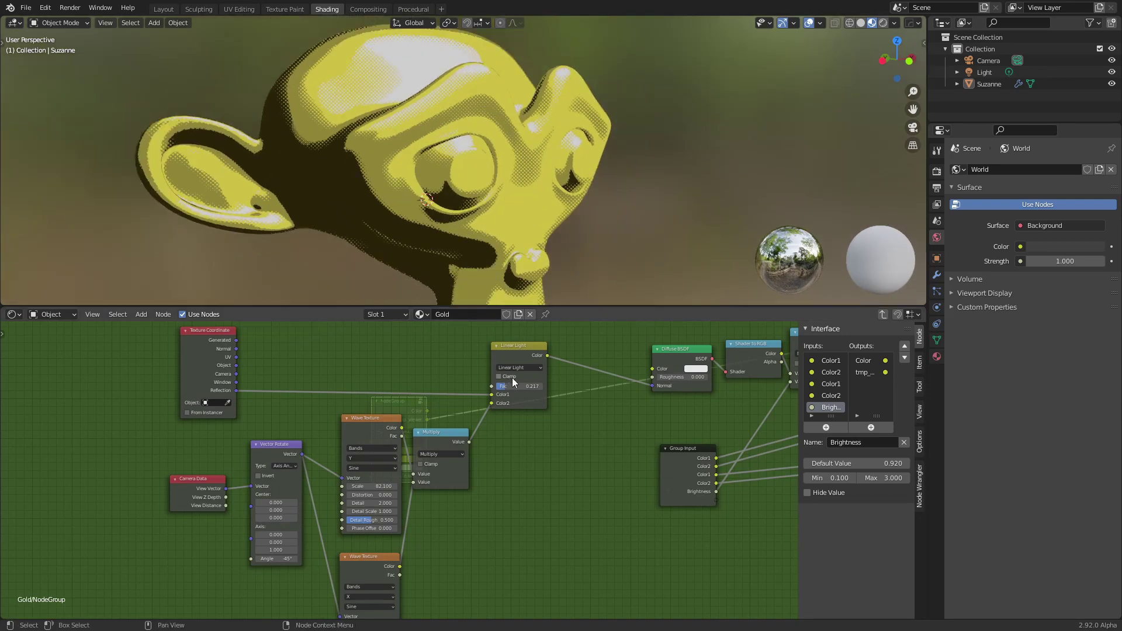
drag(513, 385, 522, 384)
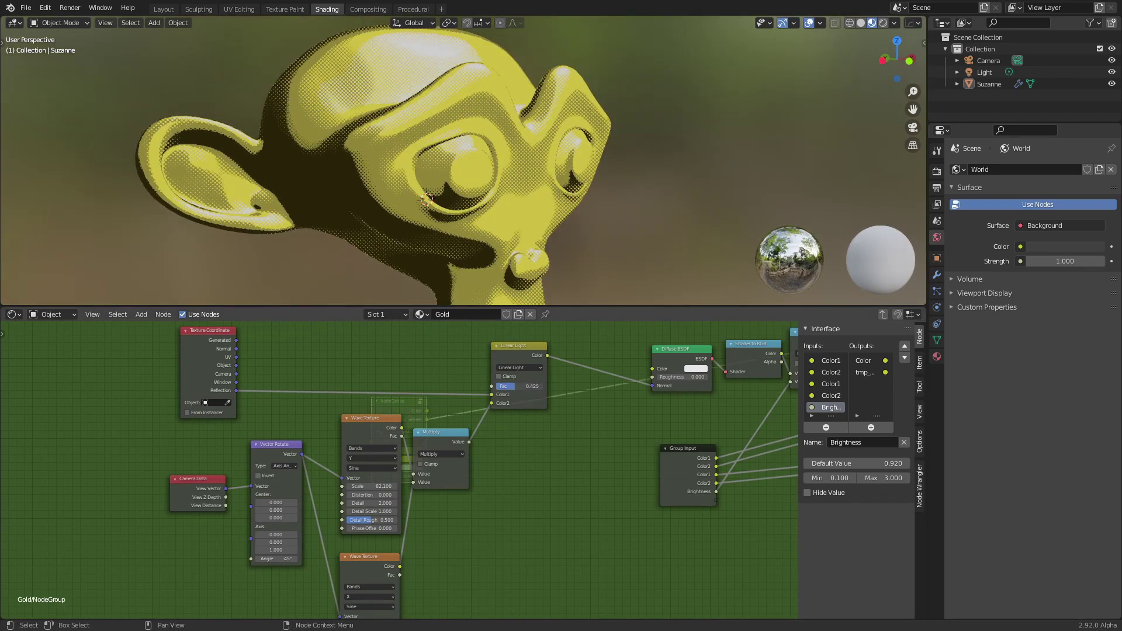
Examine the combined wave pattern on Suzanne from several distances and viewing angles.
scroll(436, 238, down, 5)
scroll(448, 247, up, 5)
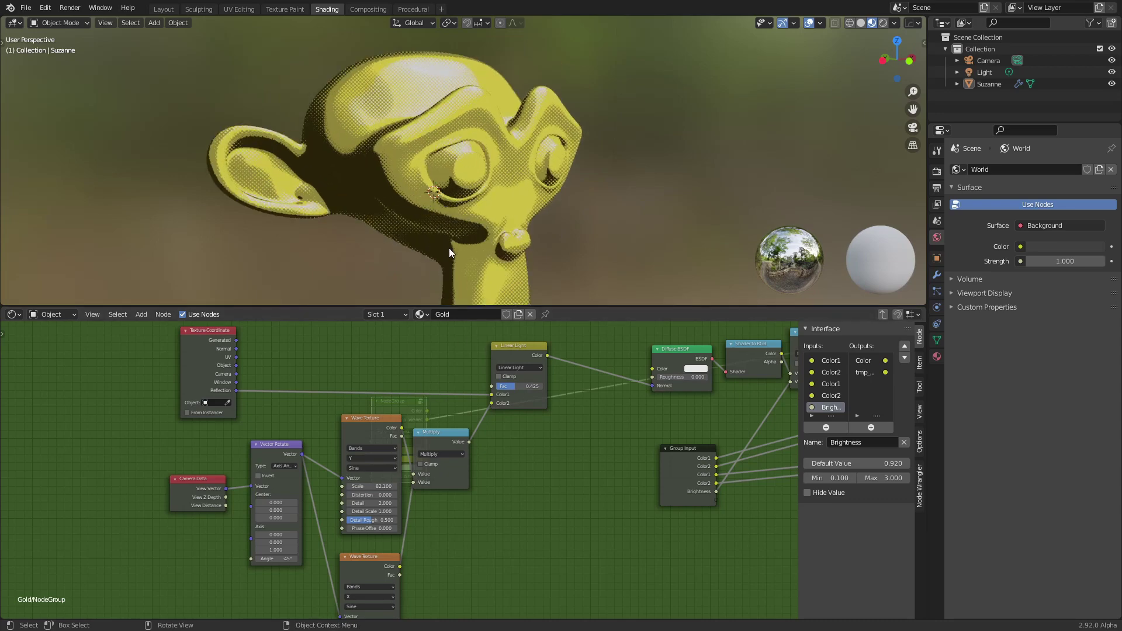
mouse_move(520, 244)
middle_down()
mouse_move(498, 225)
mouse_move(520, 254)
middle_up()
scroll(496, 223, down, 3)
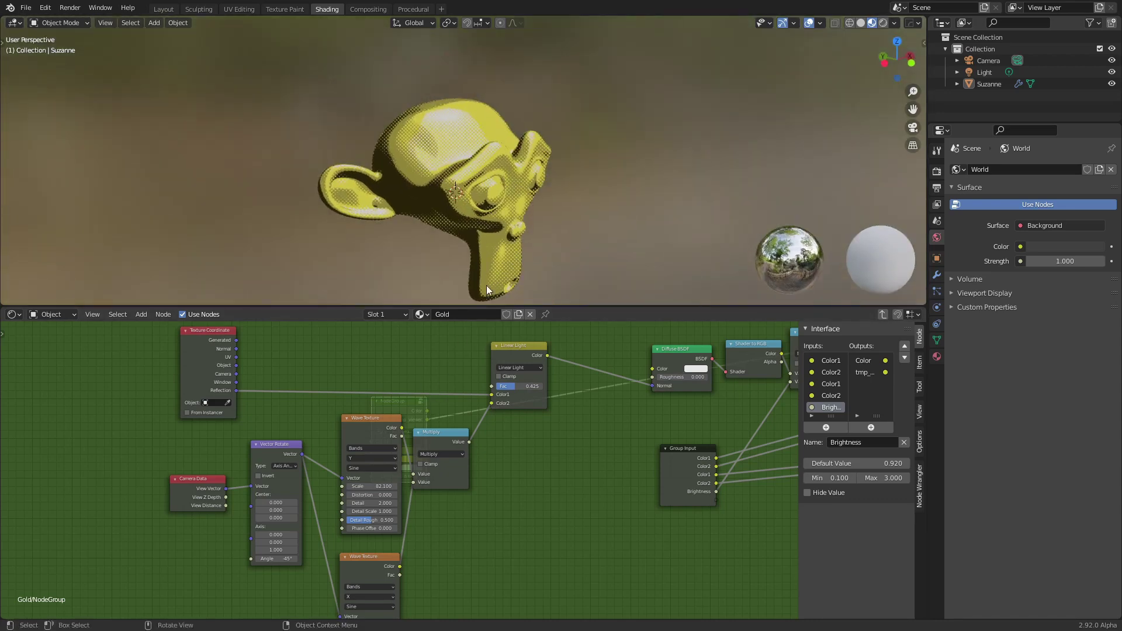
middle_drag(479, 289, 492, 209)
scroll(496, 208, up, 3)
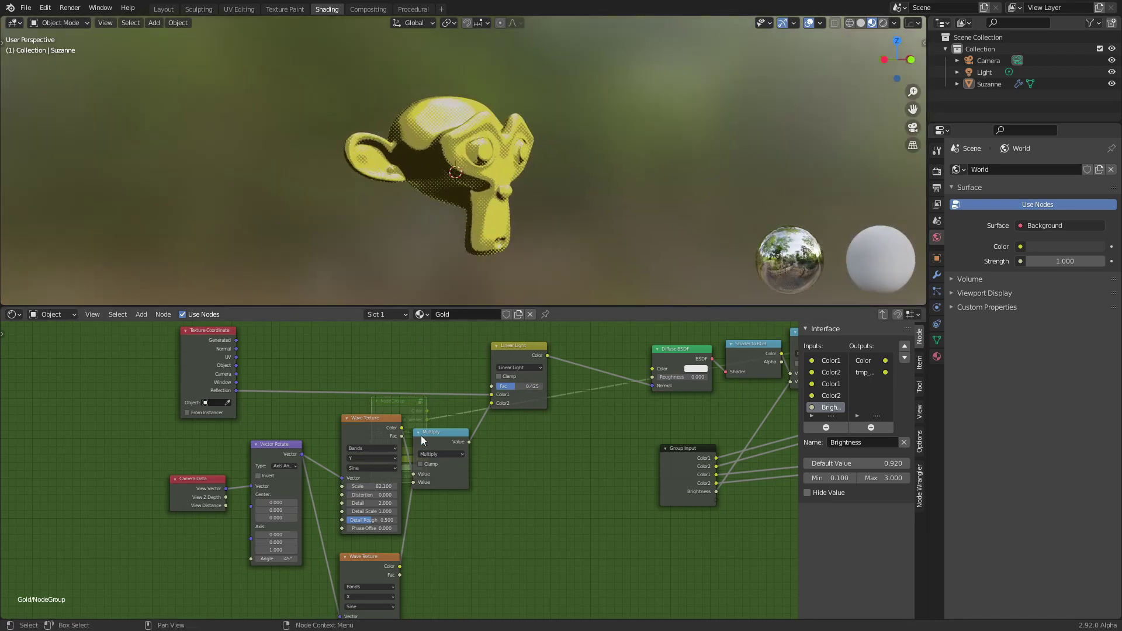
click(378, 424)
middle_drag(558, 206, 510, 203)
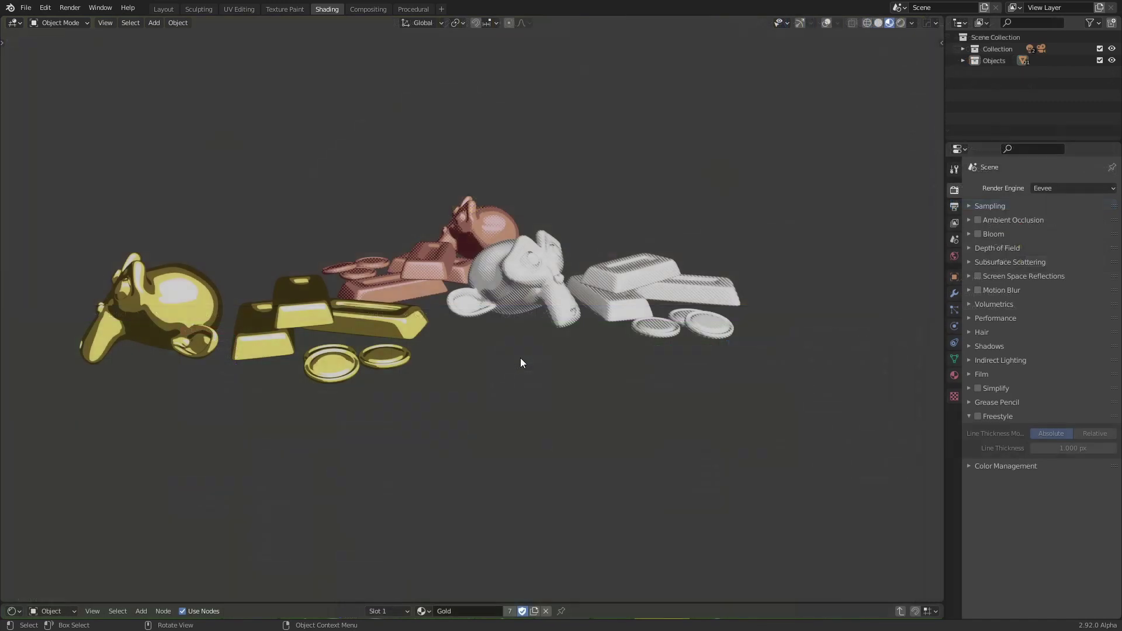
mouse_move(520, 357)
middle_down()
mouse_move(511, 363)
mouse_move(533, 361)
middle_up()
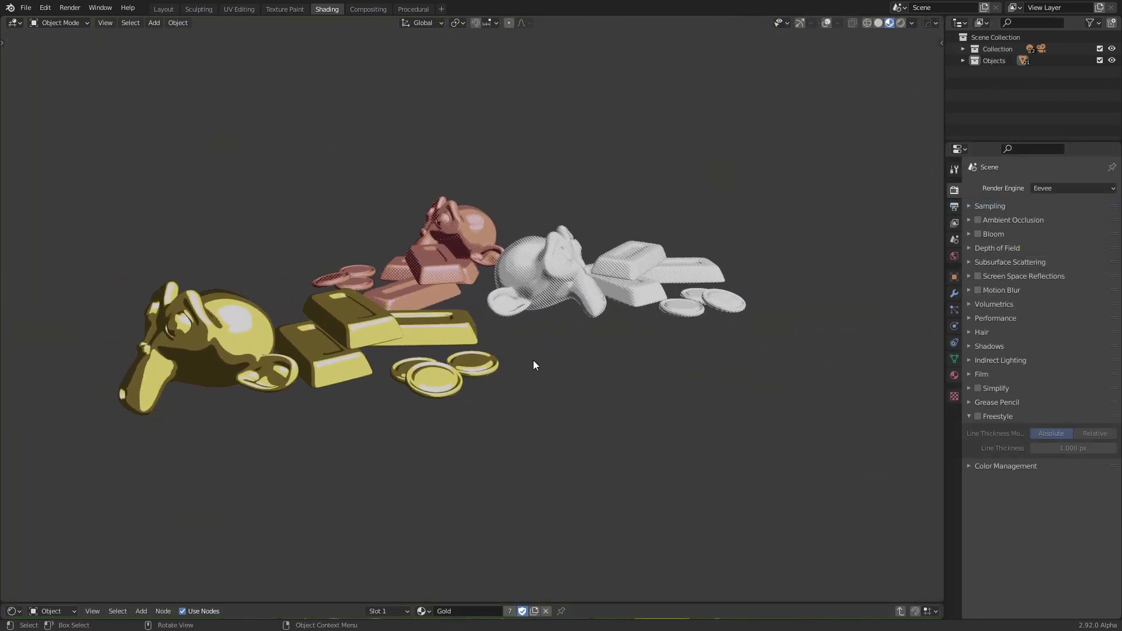
Select the silver Suzanne in the demo scene and examine the gold, copper and silver materials from several distances and angles.
click(538, 275)
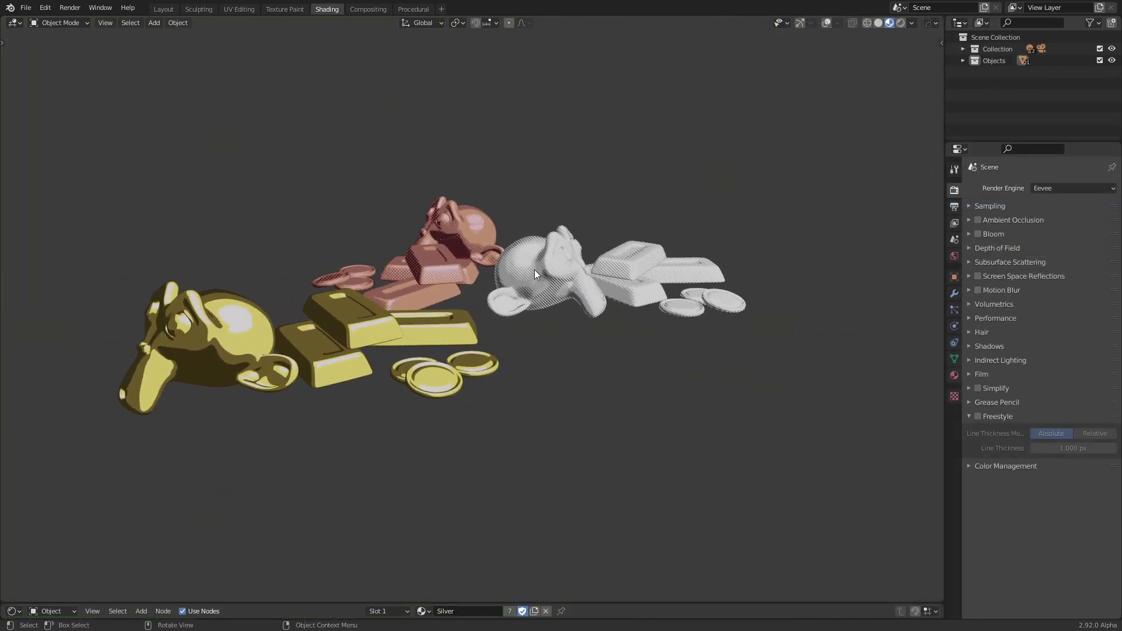
scroll(534, 269, up, 3)
scroll(479, 289, up, 6)
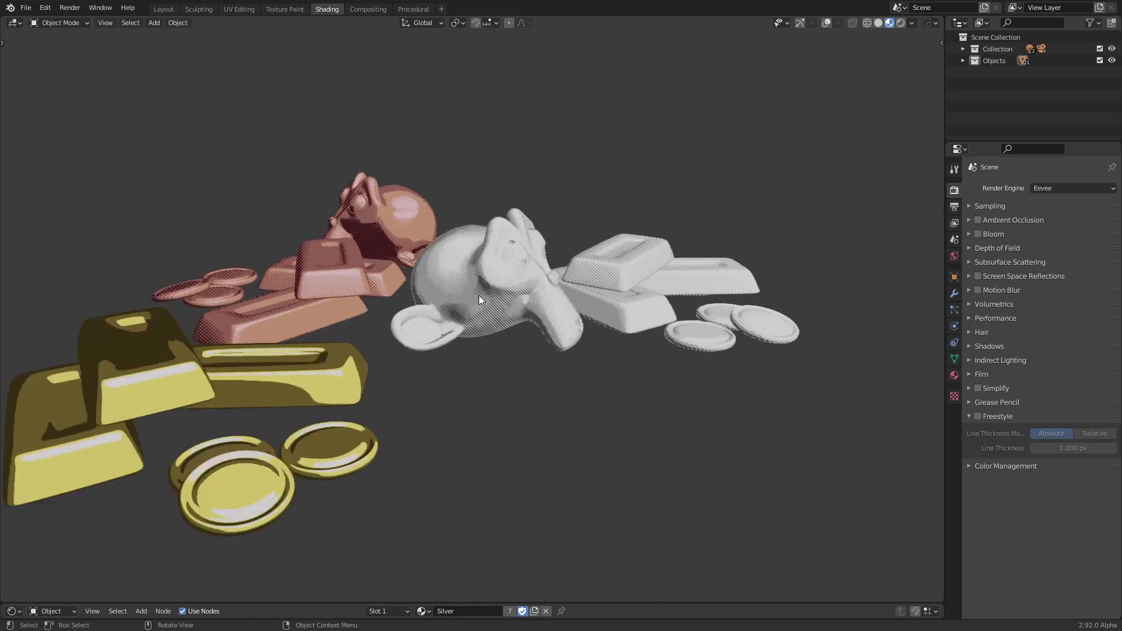
scroll(471, 266, down, 2)
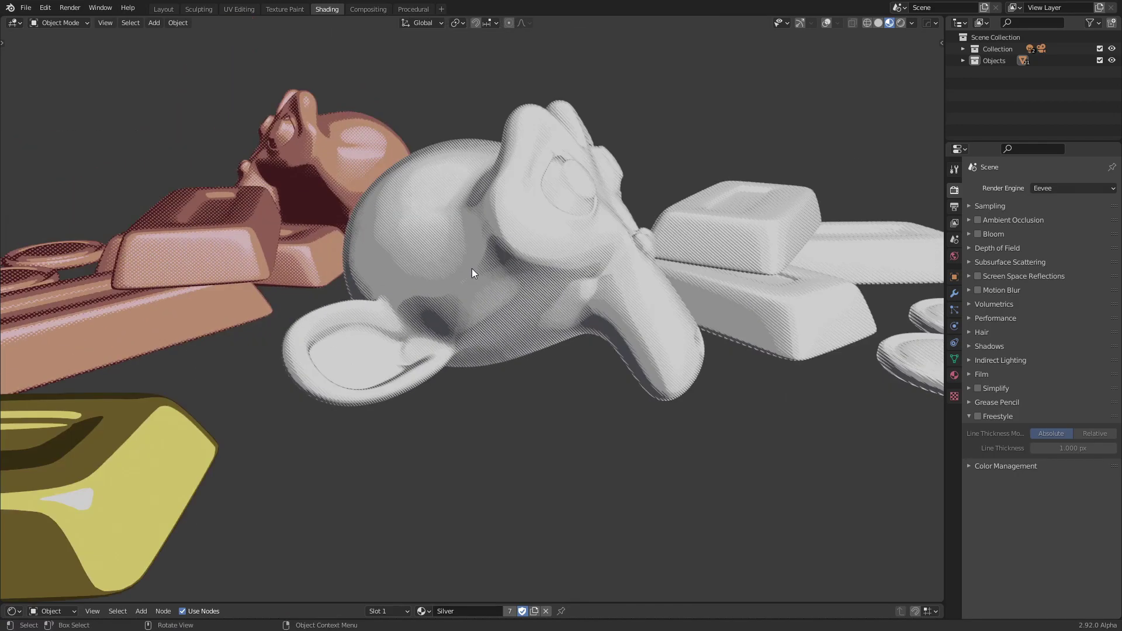
scroll(472, 268, up, 6)
scroll(473, 272, down, 15)
scroll(483, 331, up, 8)
scroll(535, 368, down, 4)
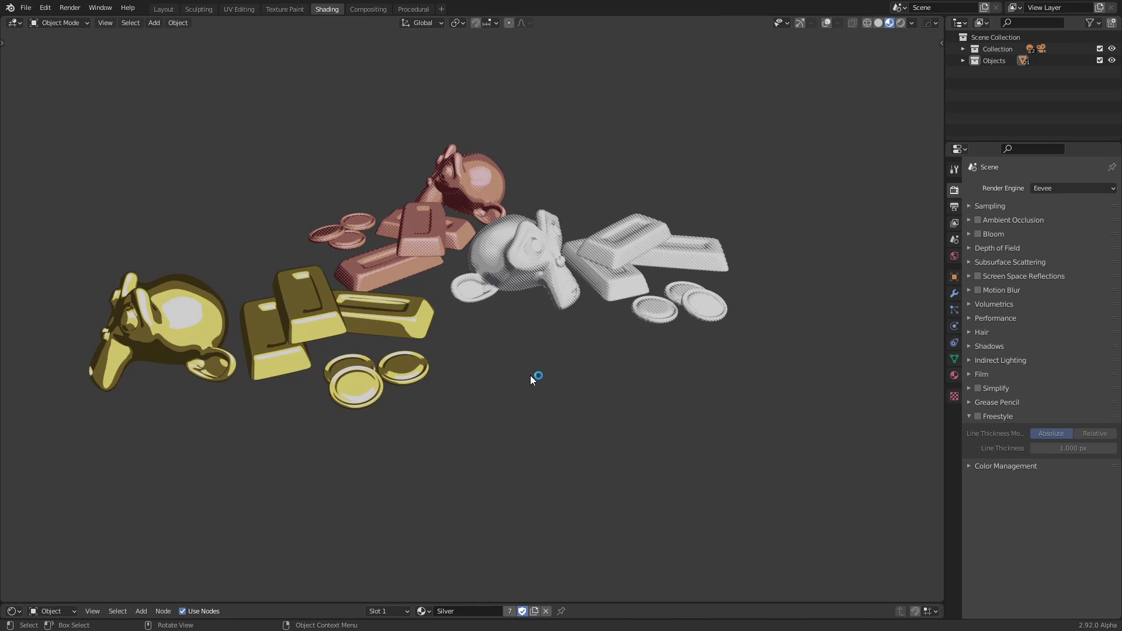
middle_drag(529, 362, 533, 339)
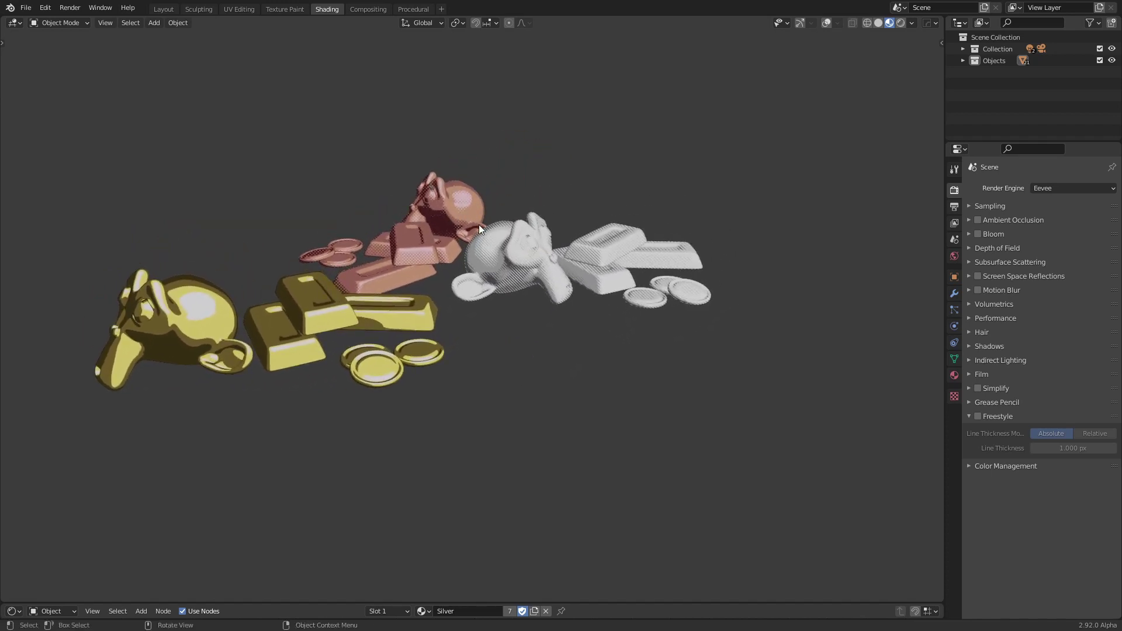
middle_drag(454, 181, 513, 246)
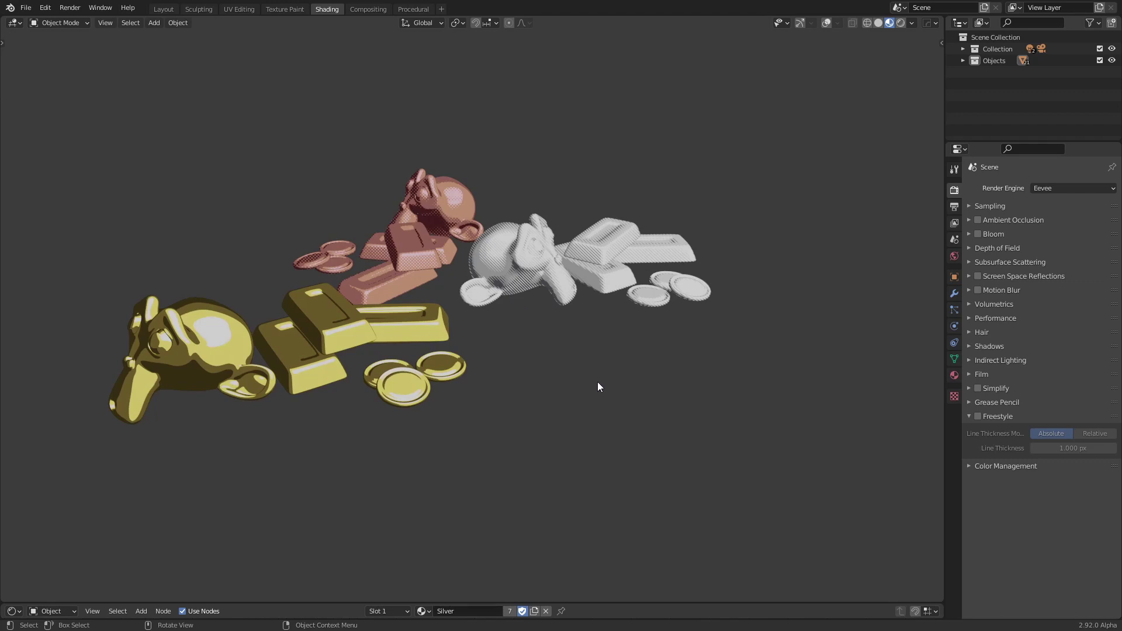
middle_drag(622, 373, 572, 371)
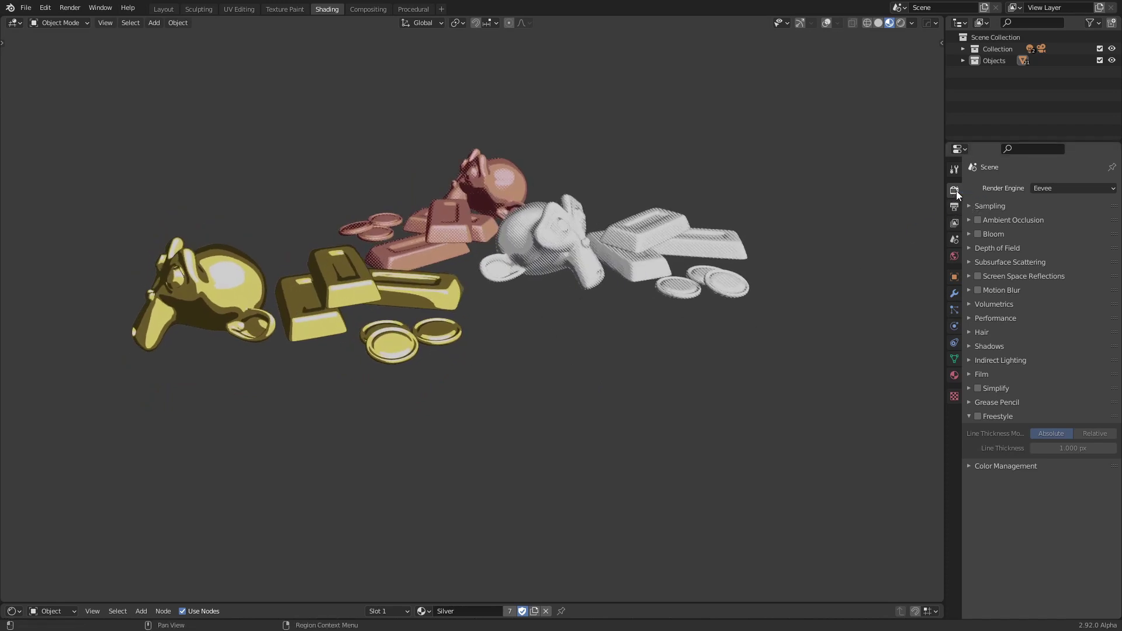
Enable Freestyle for the scene and render a still image to check its outlines.
click(979, 417)
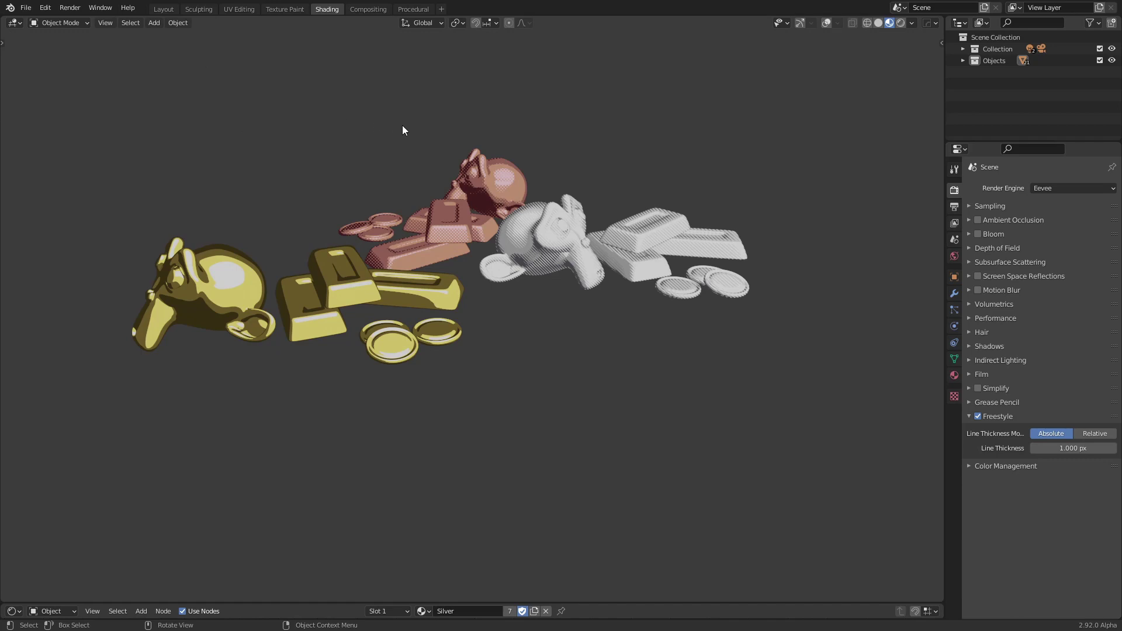
click(71, 8)
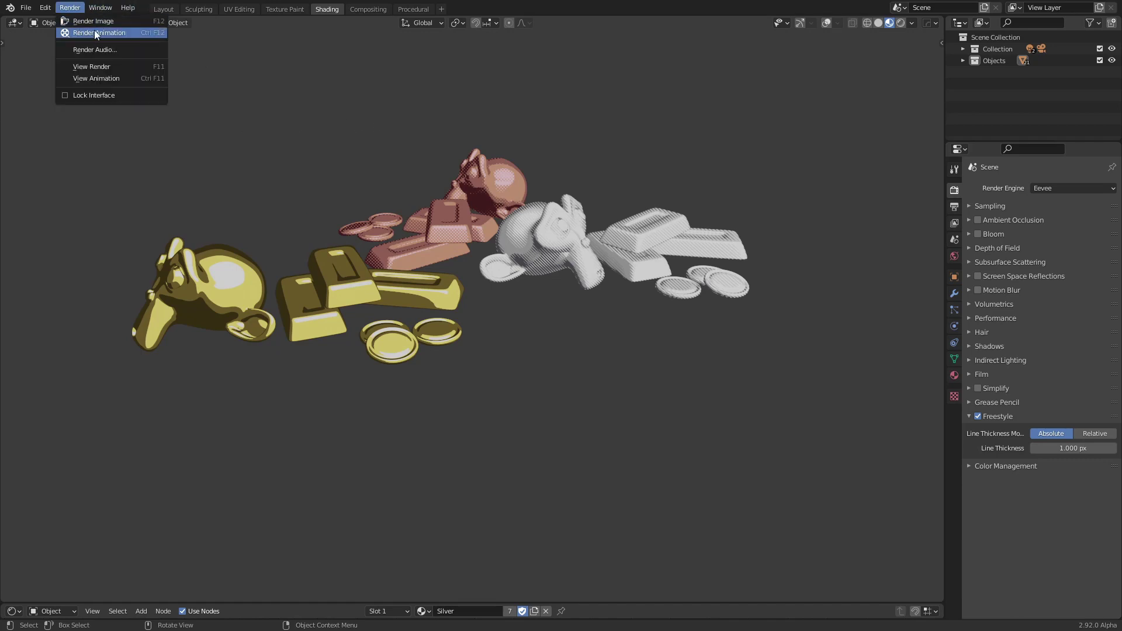
click(95, 21)
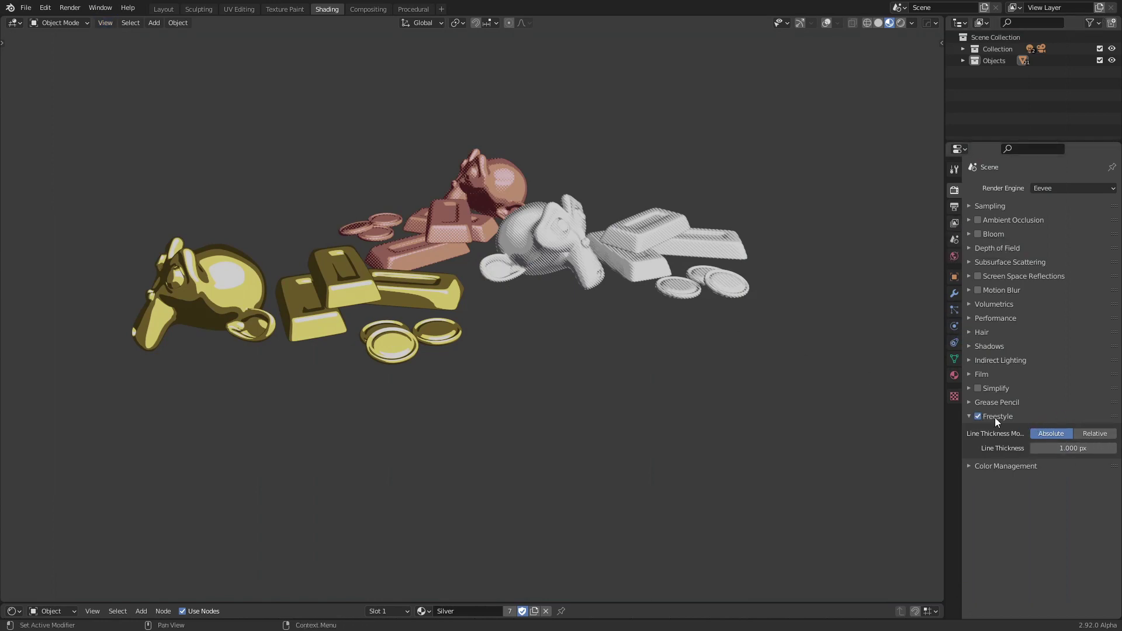
Set the base color of the view layer's Freestyle line style to a dark red.
click(954, 227)
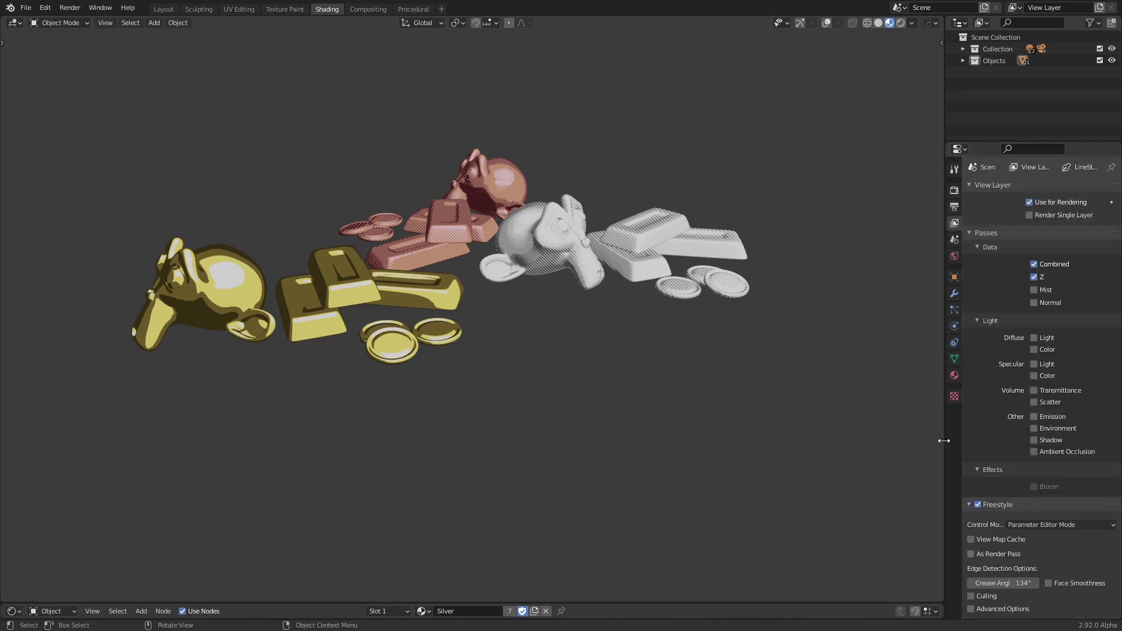
scroll(974, 454, down, 1)
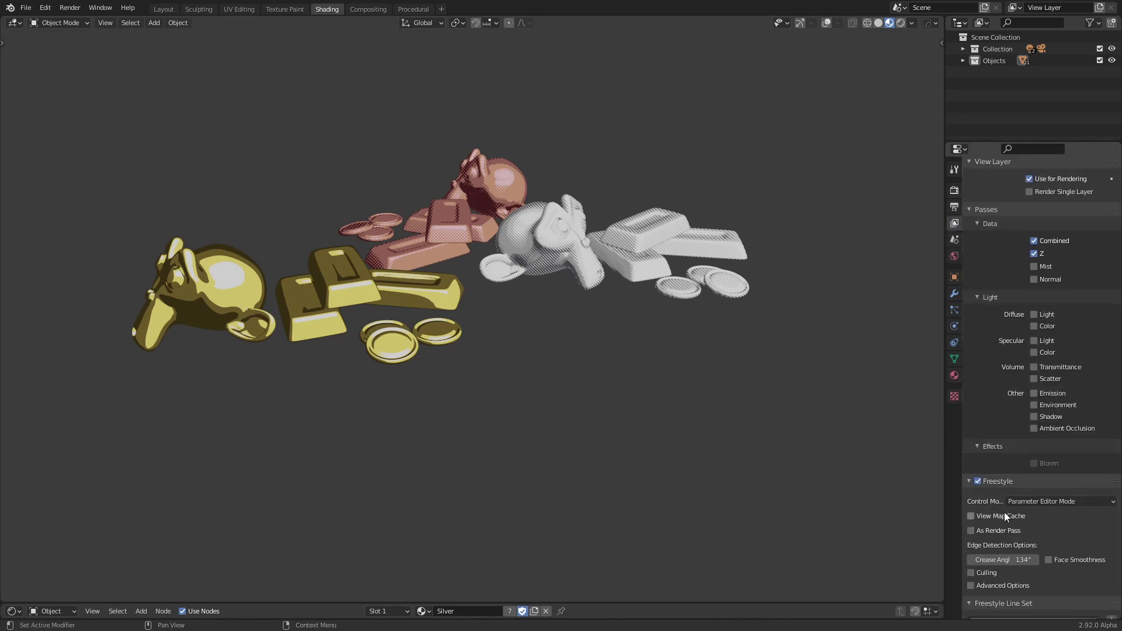
scroll(1014, 514, down, 5)
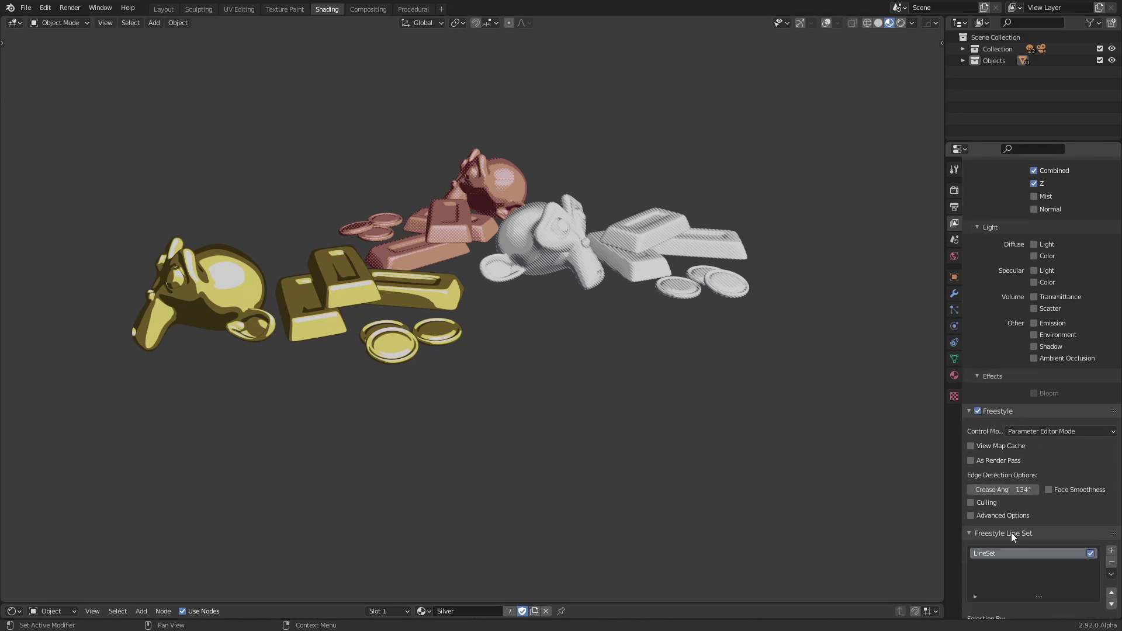
scroll(1040, 496, down, 8)
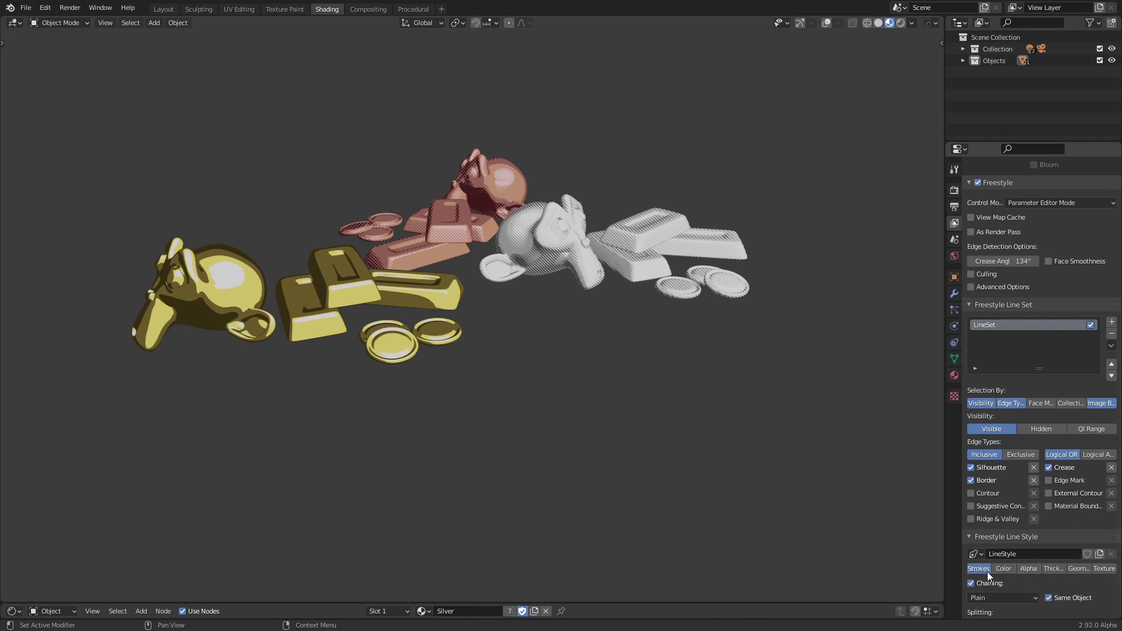
click(1061, 581)
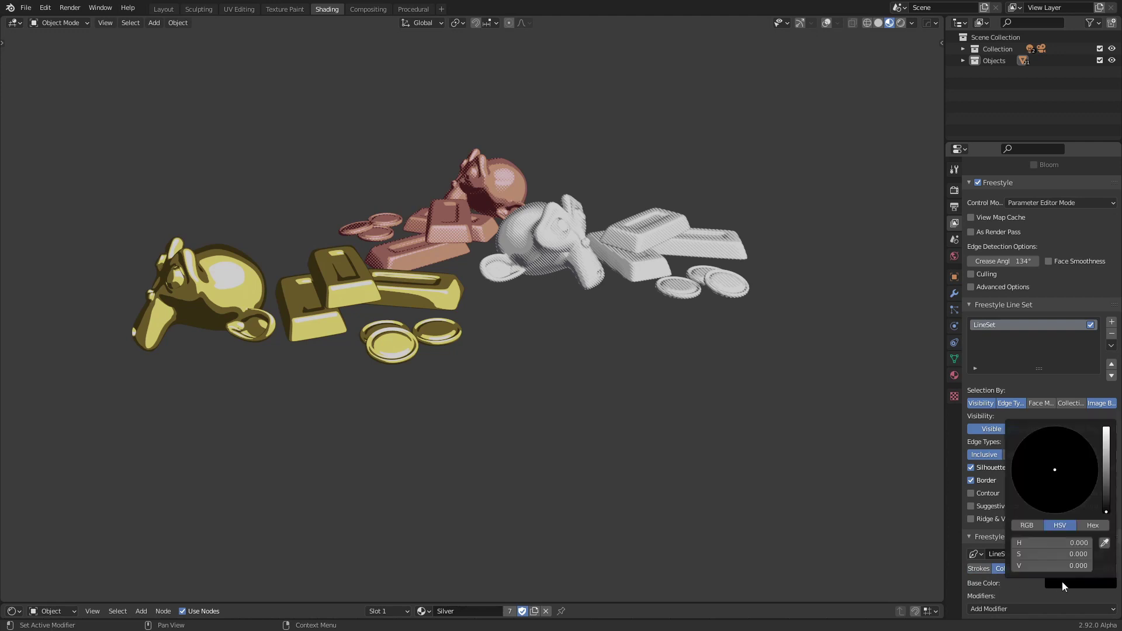
click(1106, 491)
click(1061, 489)
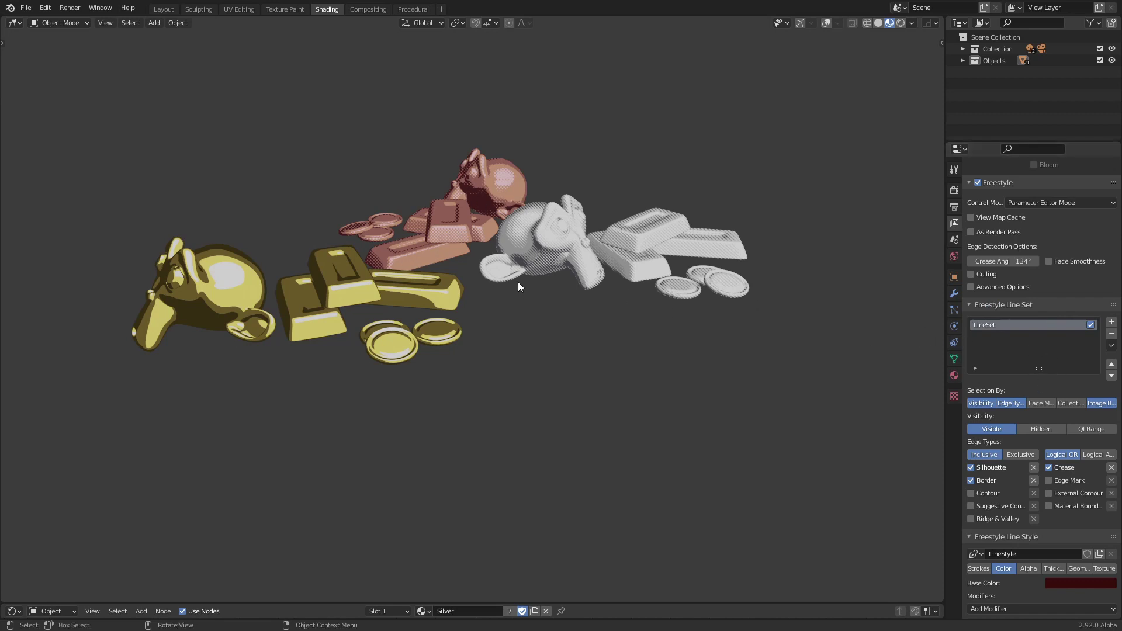
Render the scene again with the recolored Freestyle outlines, then close the render.
middle_drag(514, 282, 635, 291)
middle_drag(784, 313, 767, 296)
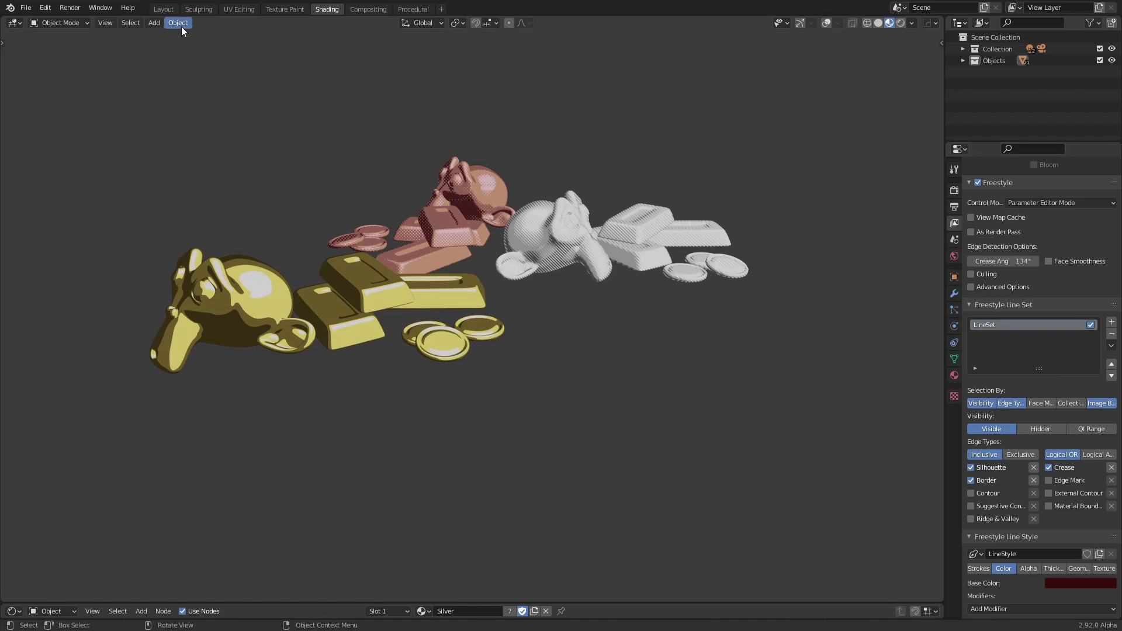
click(69, 8)
click(76, 21)
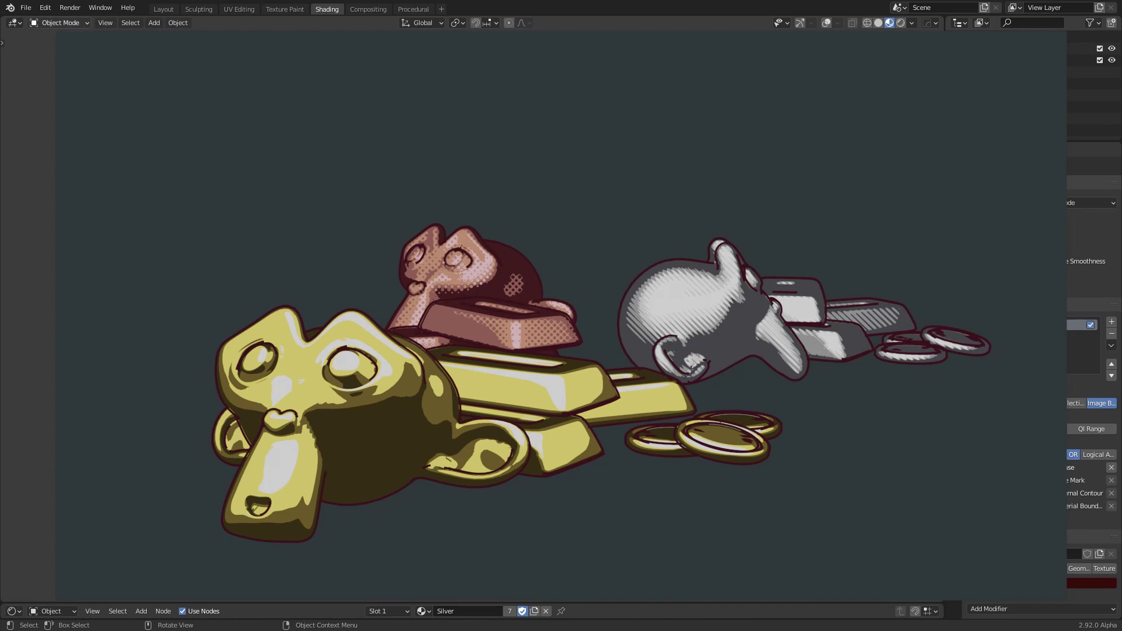
key(Escape)
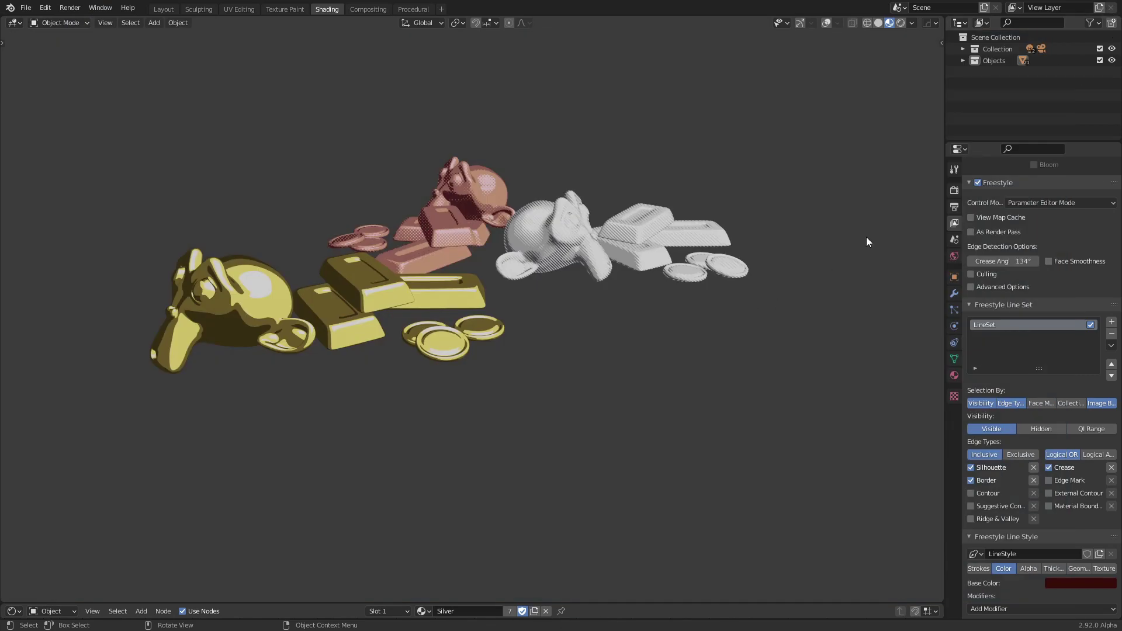